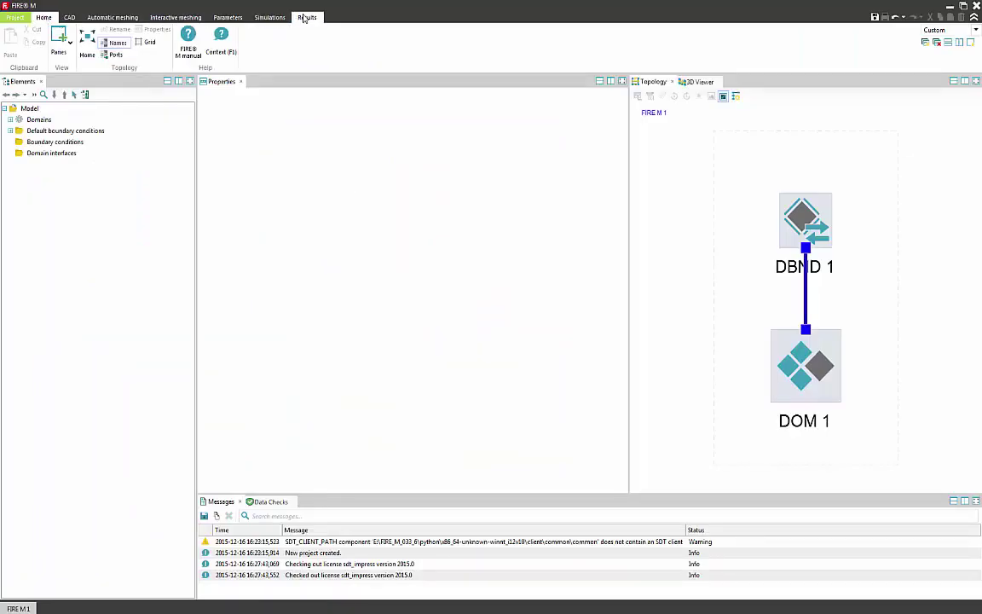
- Open the FIRE M 1.proj project from the 21_SDT_20151109_v031_14d folder for result evaluation and load Case 1's results
left_click(307, 18)
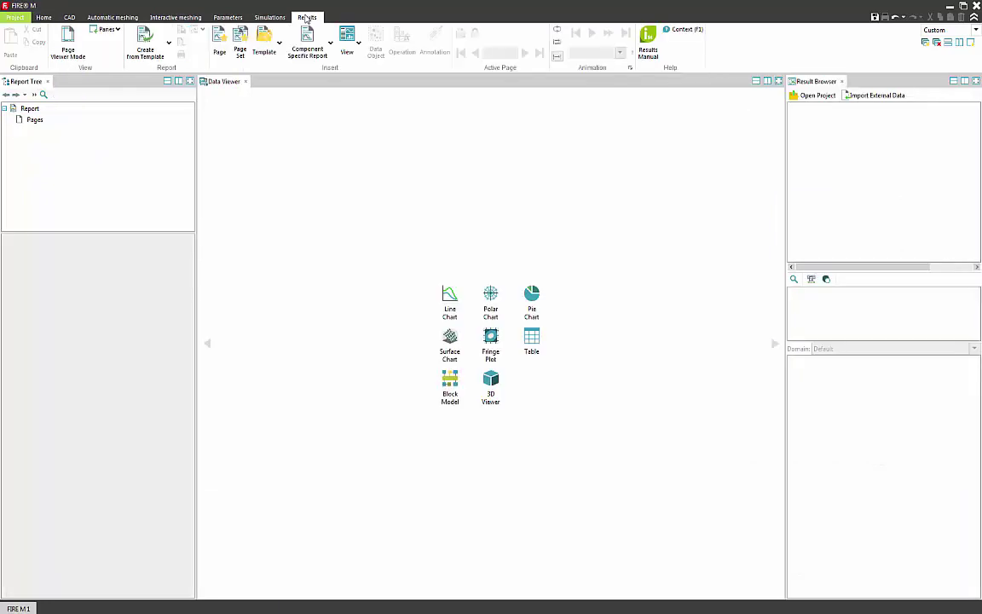
left_click(816, 96)
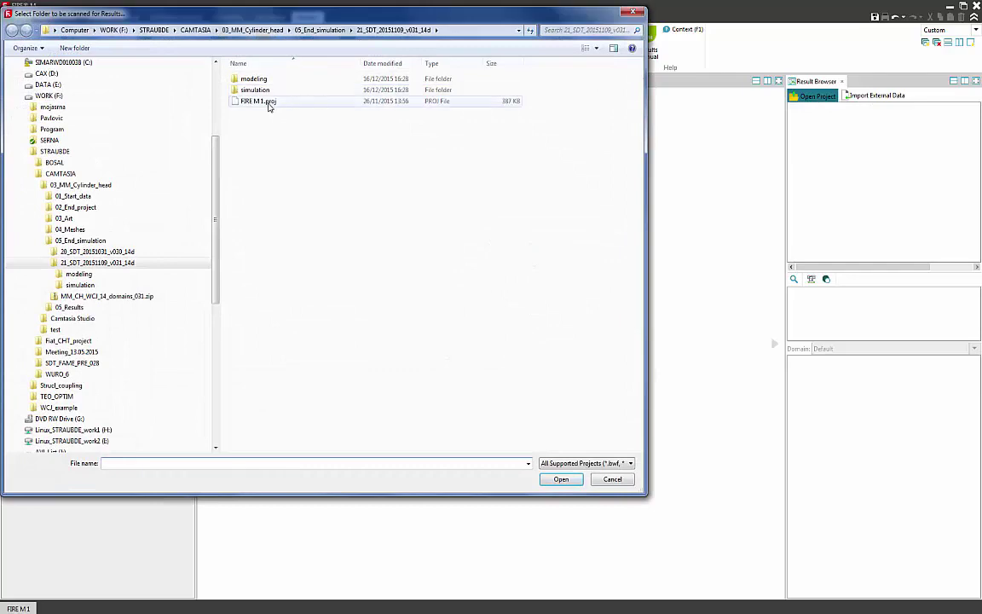
left_click(267, 102)
left_click(561, 479)
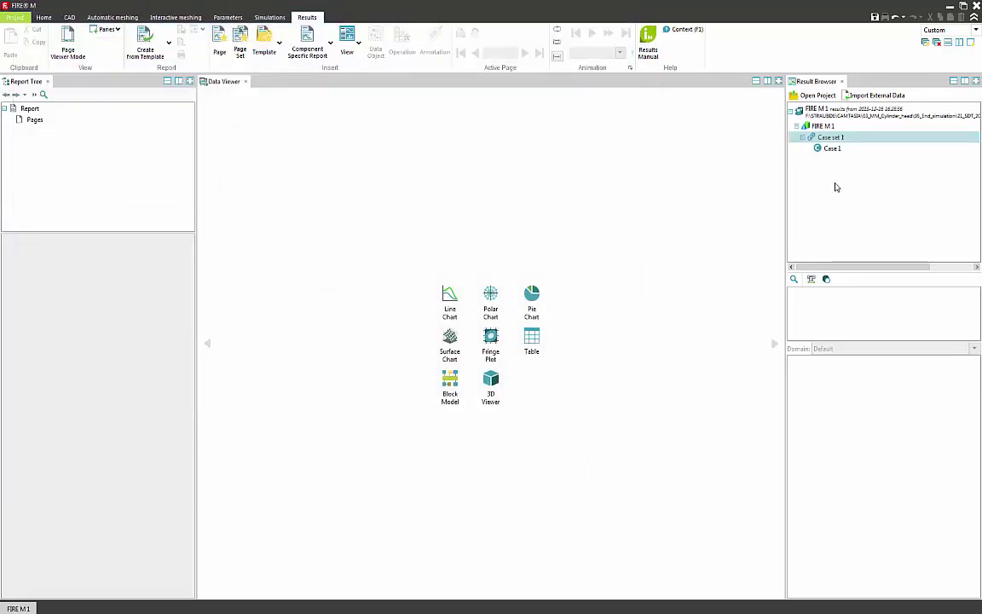
double_click(832, 150)
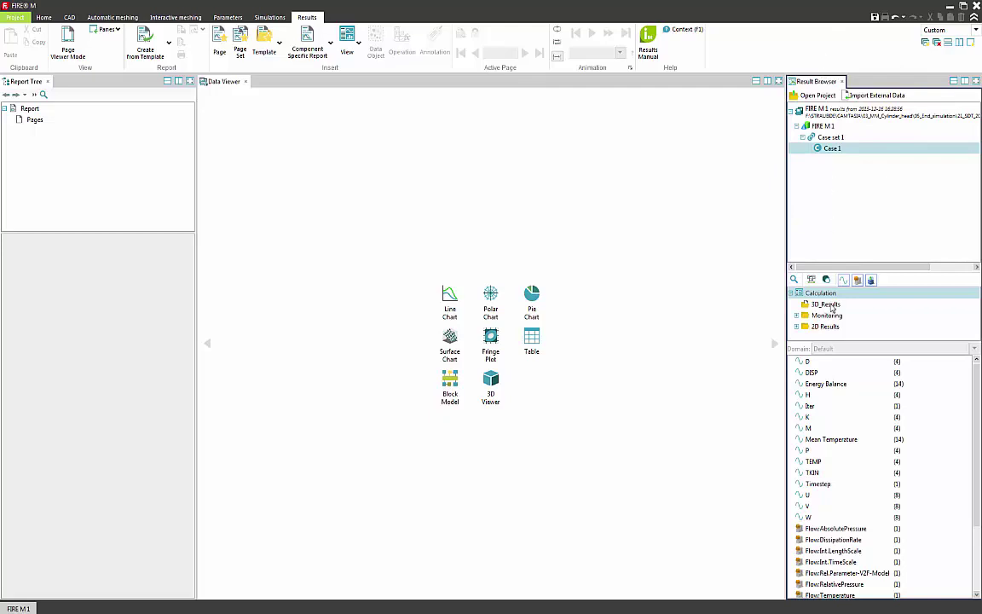
- Enlarge the result list, look into the Monitoring folder, and list the quantities of the 3D_Results folder
left_click_drag(847, 273, 847, 227)
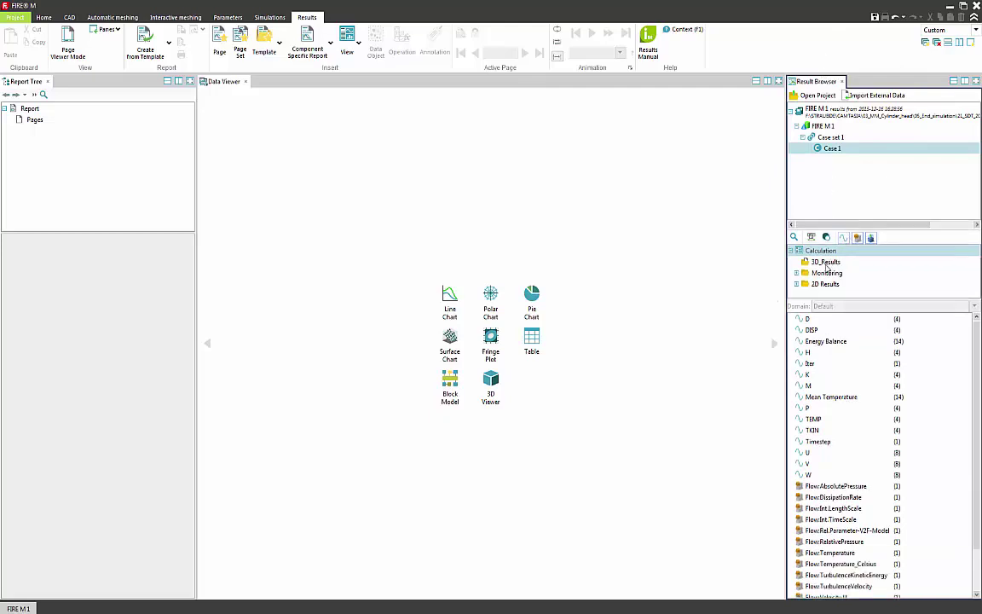
left_click(797, 273)
scroll(820, 286, "down", 1)
scroll(820, 286, "up", 1)
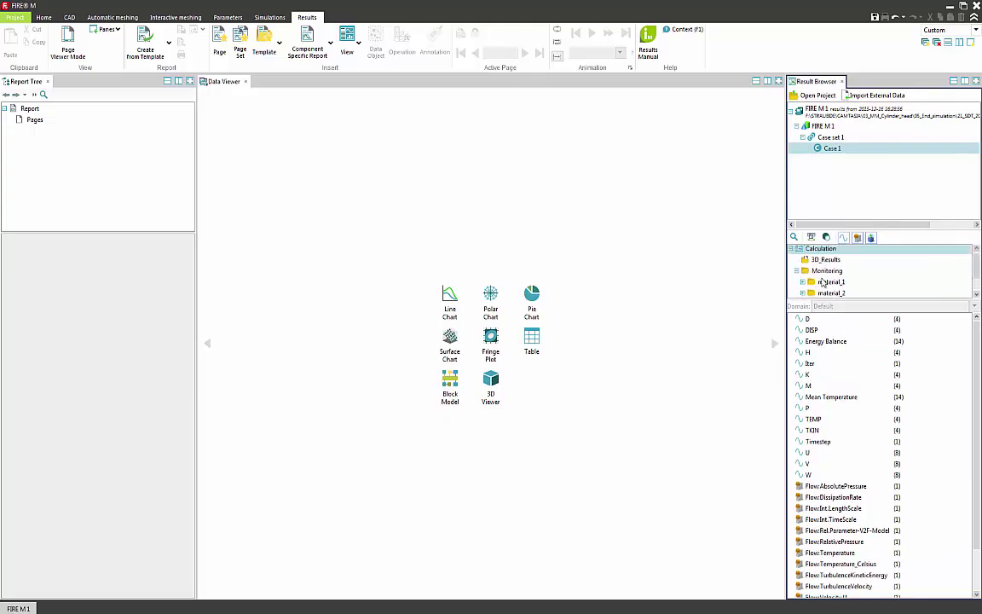
double_click(826, 273)
left_click(827, 262)
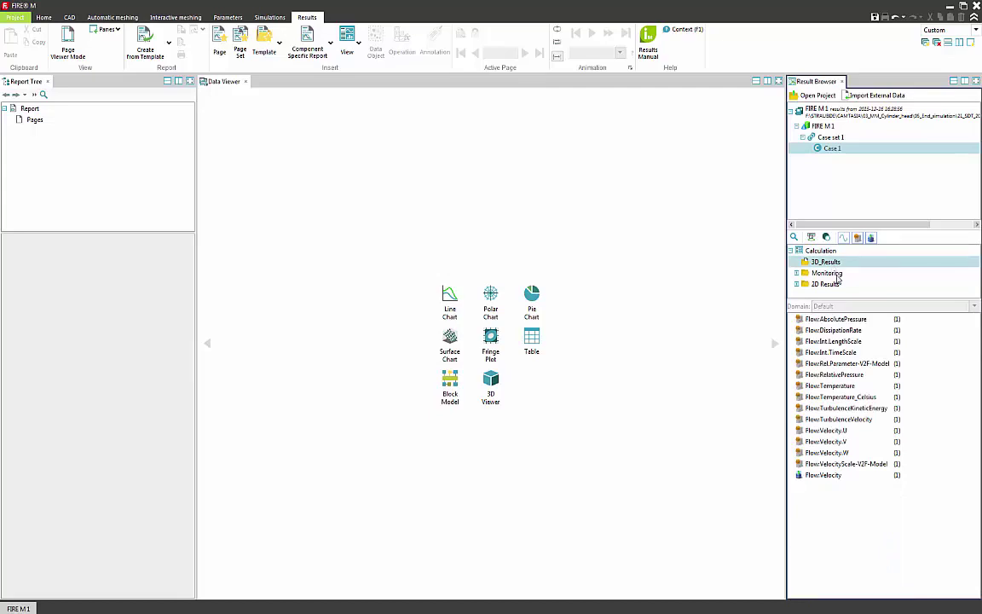
- Insert a 3D Viewer on a new report page and display Flow:Temperature in it as a plane cut
left_click(829, 386)
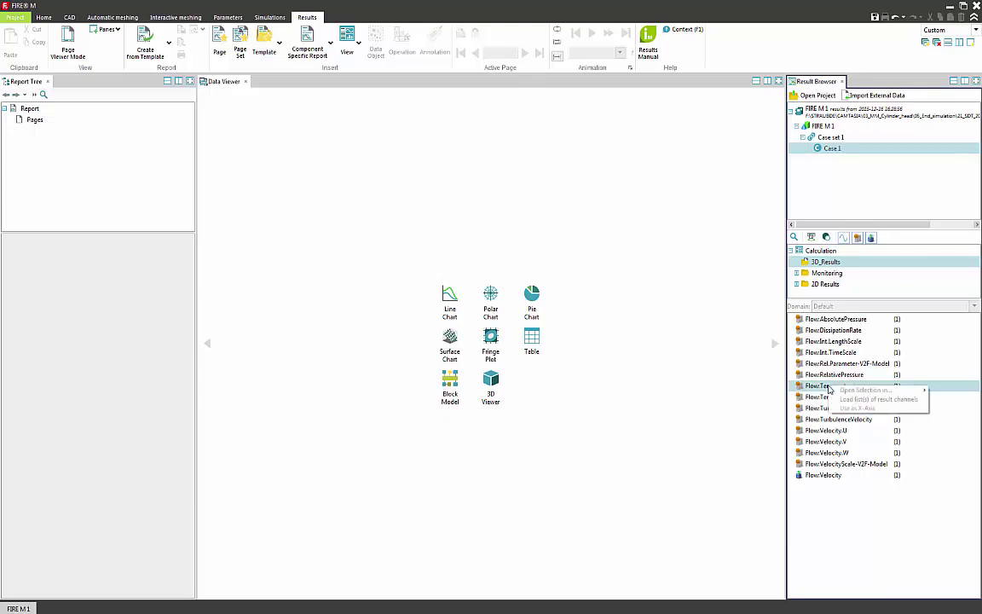
left_click(490, 388)
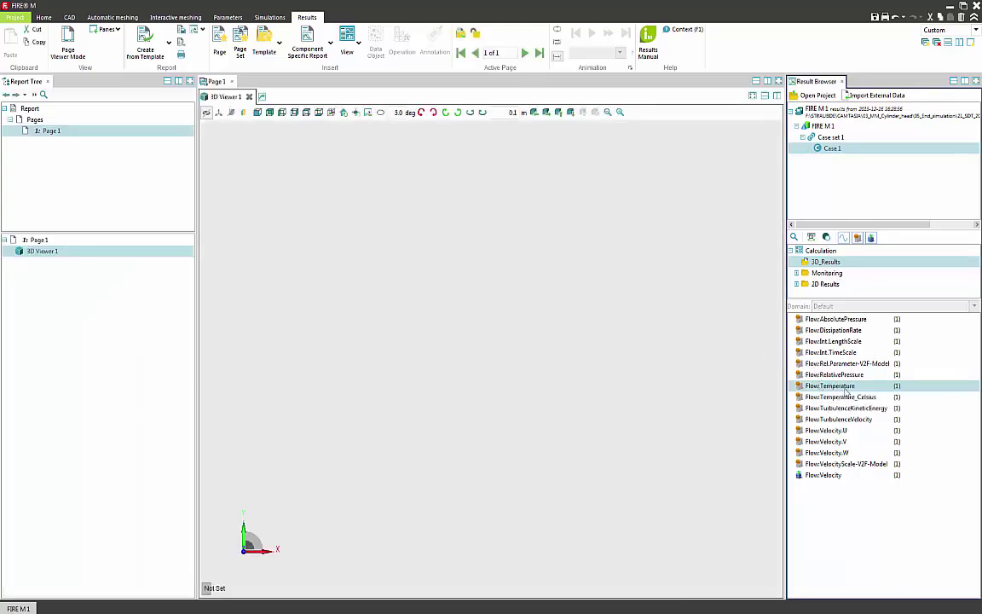
right_click(847, 388)
mouse_move(896, 395)
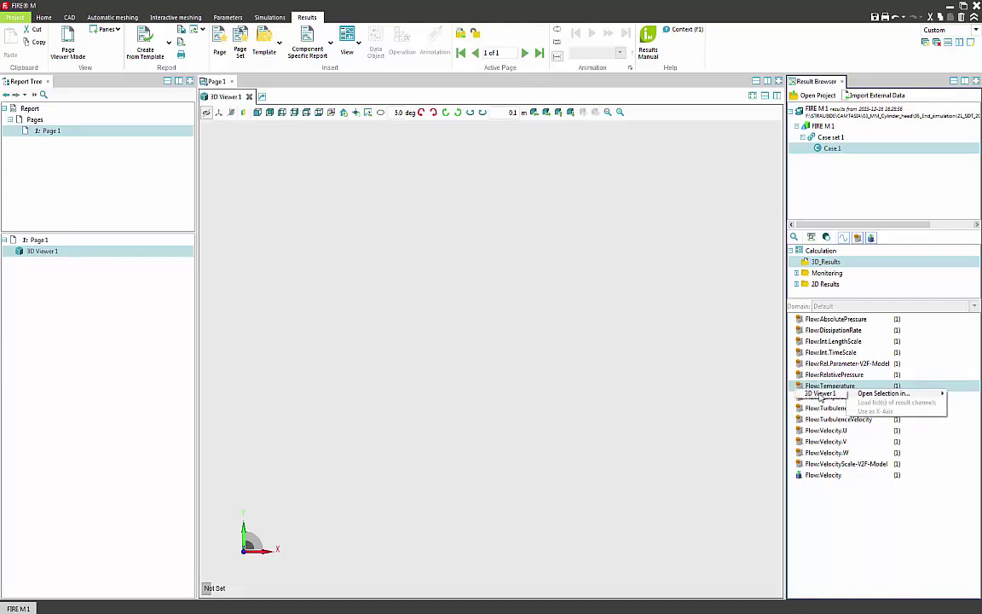
left_click(820, 393)
left_click(817, 345)
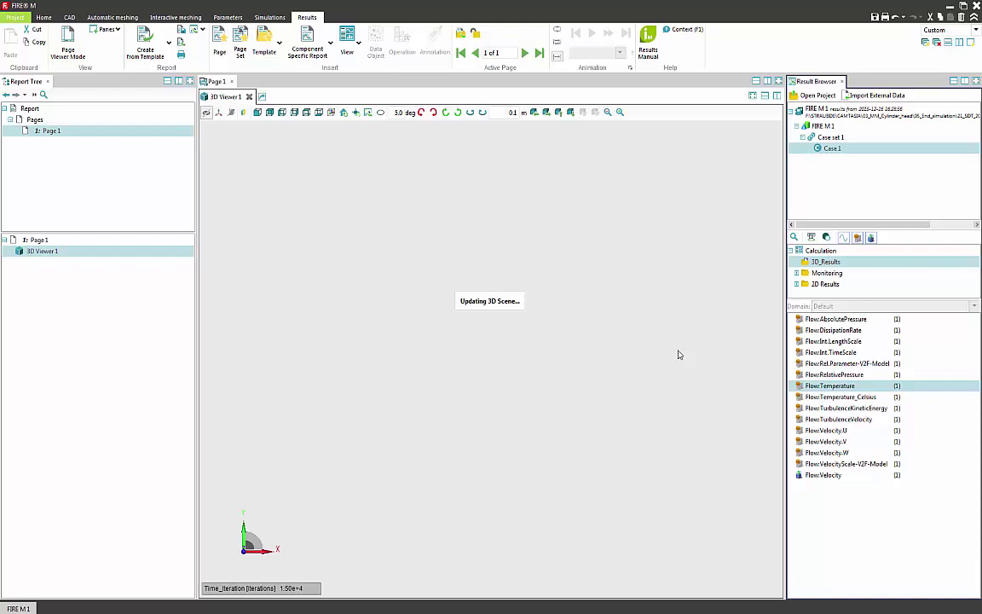
- Show the temperature plane cut face-on in a view along the X axis, centred in the viewer
left_click(256, 112)
scroll(475, 394, "up", 5)
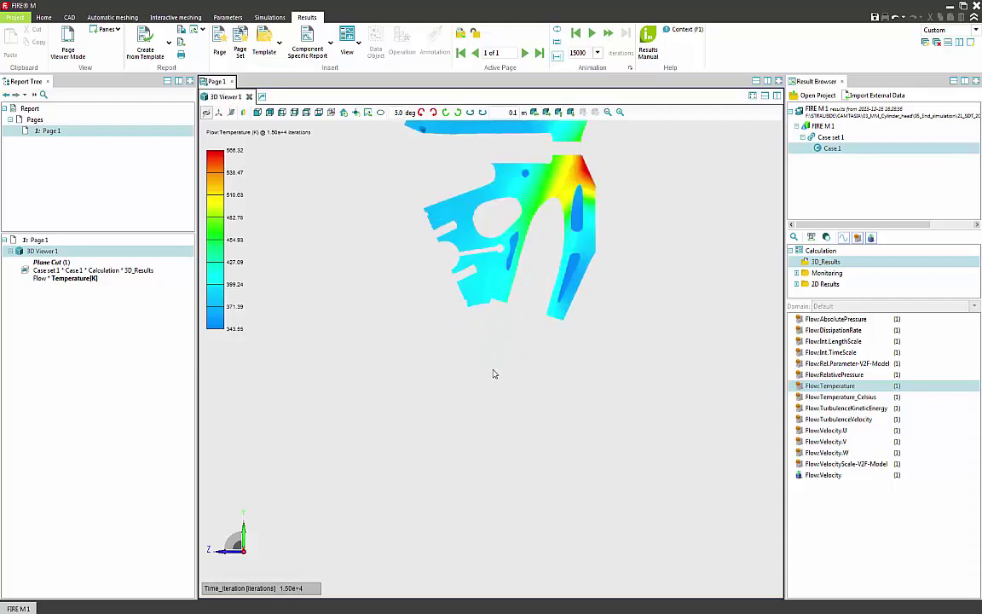
middle_click_drag(493, 374, 502, 548)
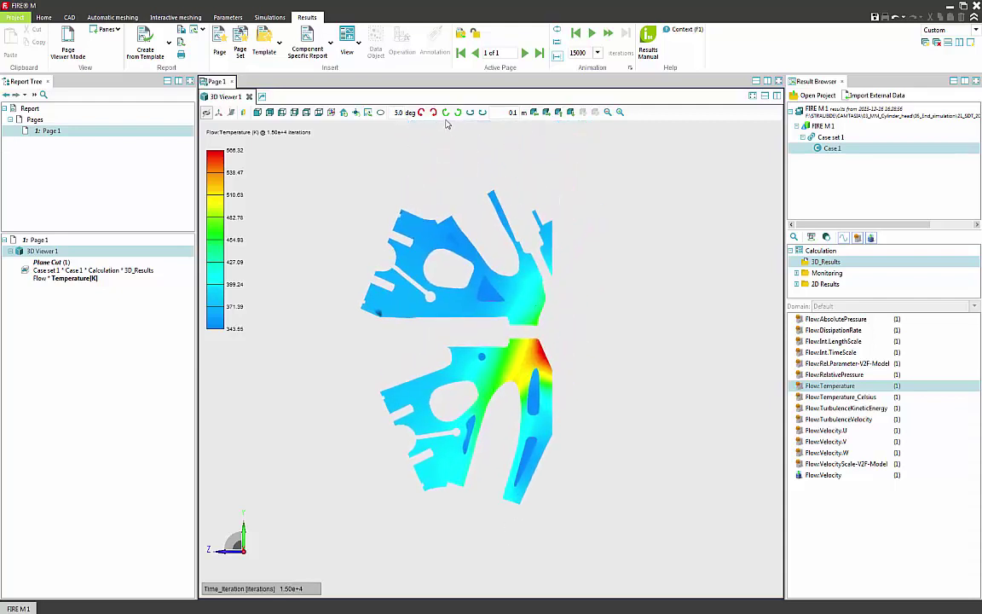
- Set the view rotation increment to 45 degrees and rotate the plane cut in-plane until the Z axis points up
double_click(398, 113)
type("45")
left_click(475, 113)
left_click(475, 113)
left_click(475, 114)
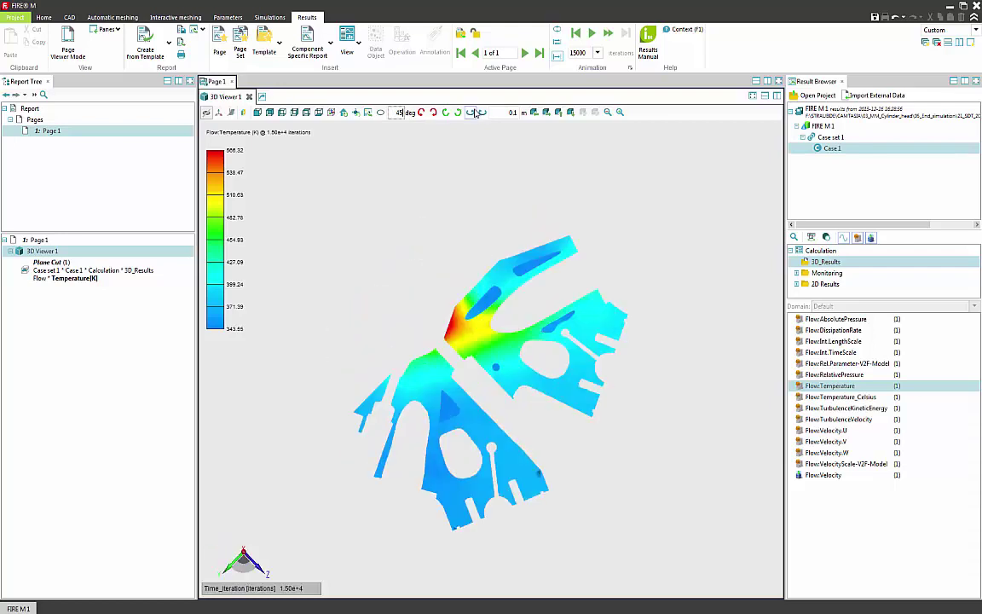
left_click(475, 113)
left_click(475, 113)
left_click(475, 113)
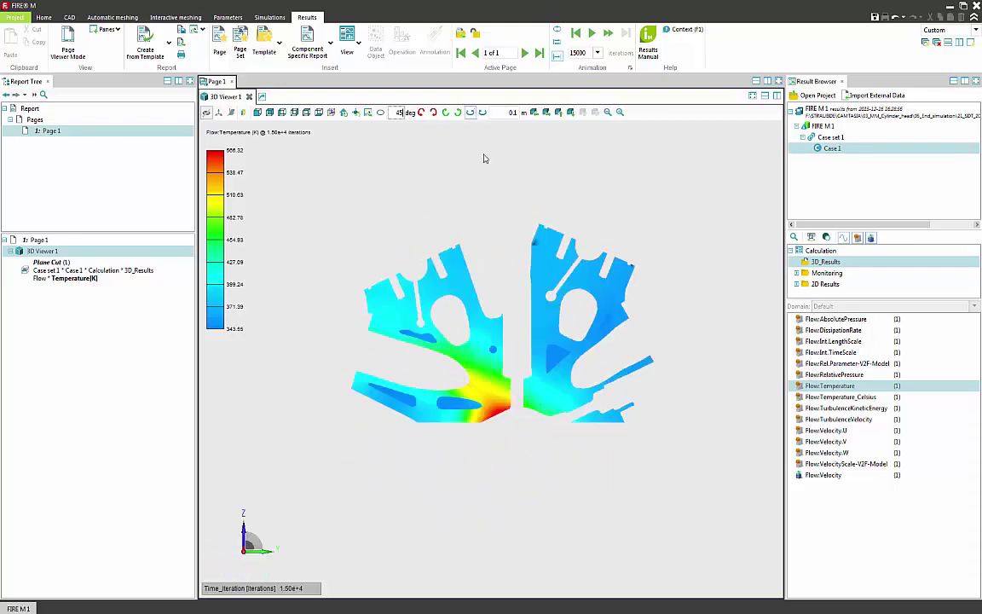
scroll(542, 451, "up", 1)
scroll(520, 486, "up", 1)
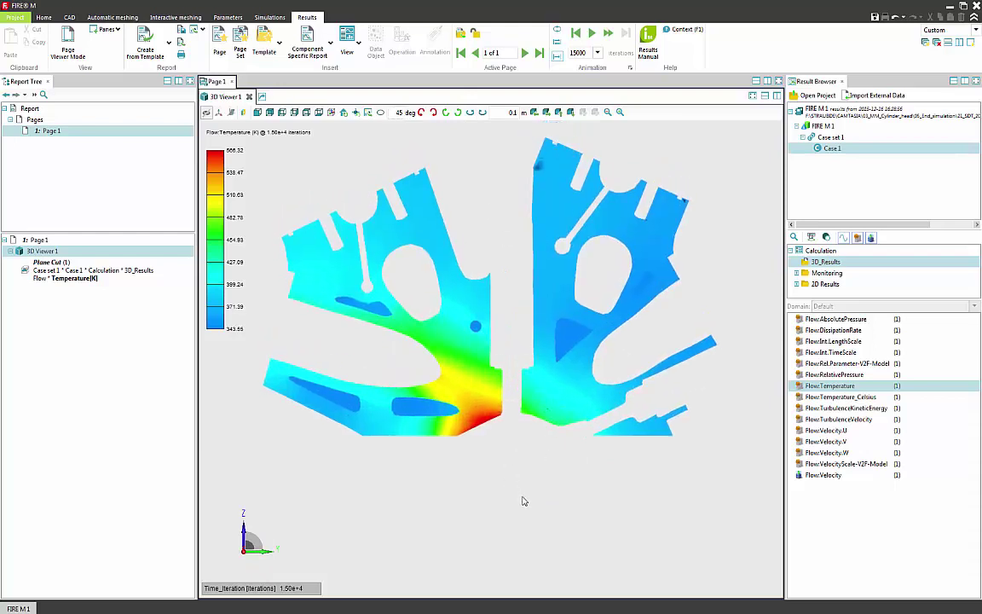
middle_click_drag(524, 505, 522, 513)
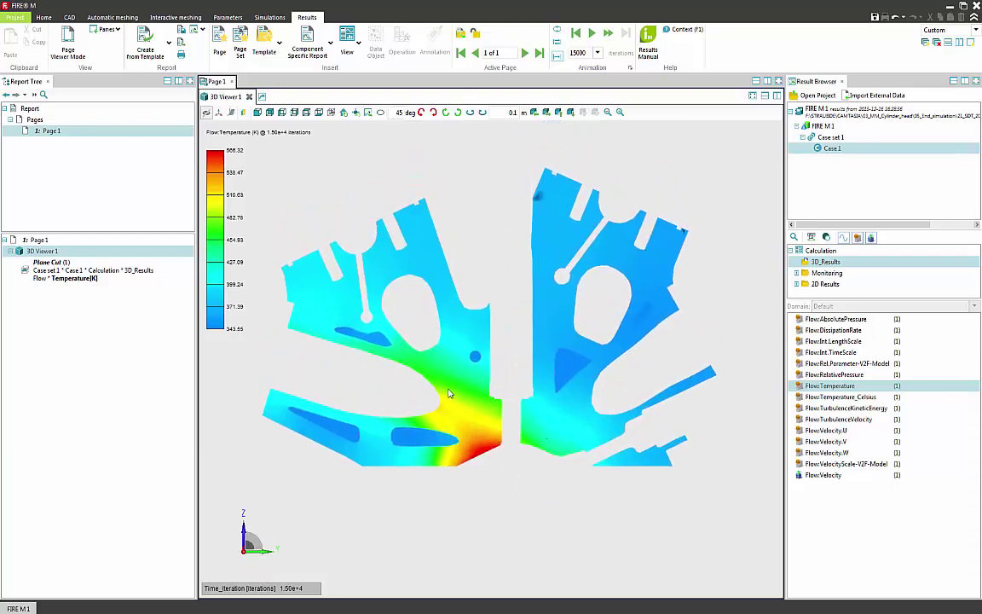
- Shift the temperature plane cut along its normal so that it sections the cylinder head through the valves
left_click(82, 279)
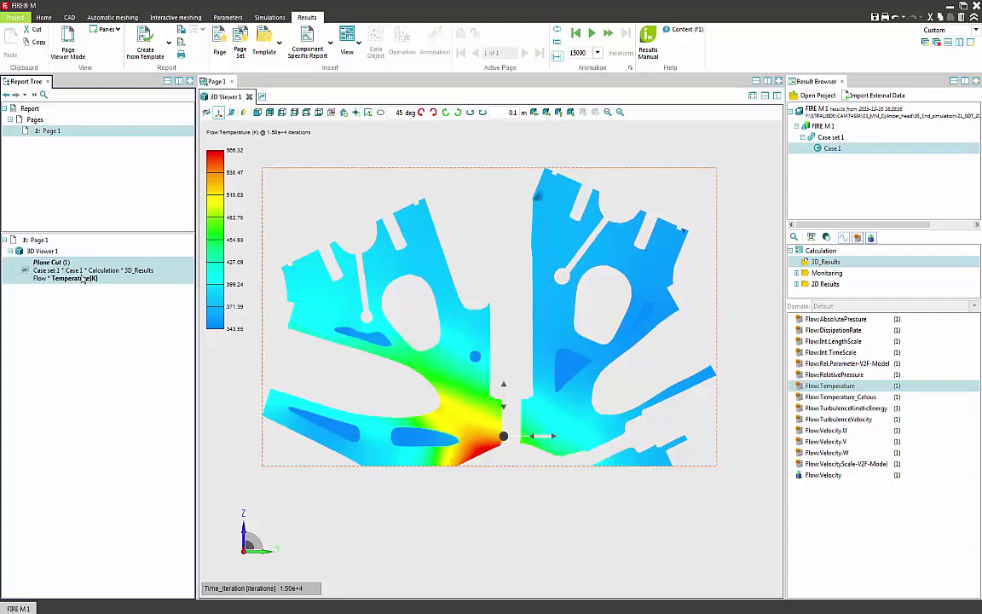
left_click_drag(335, 494, 425, 538)
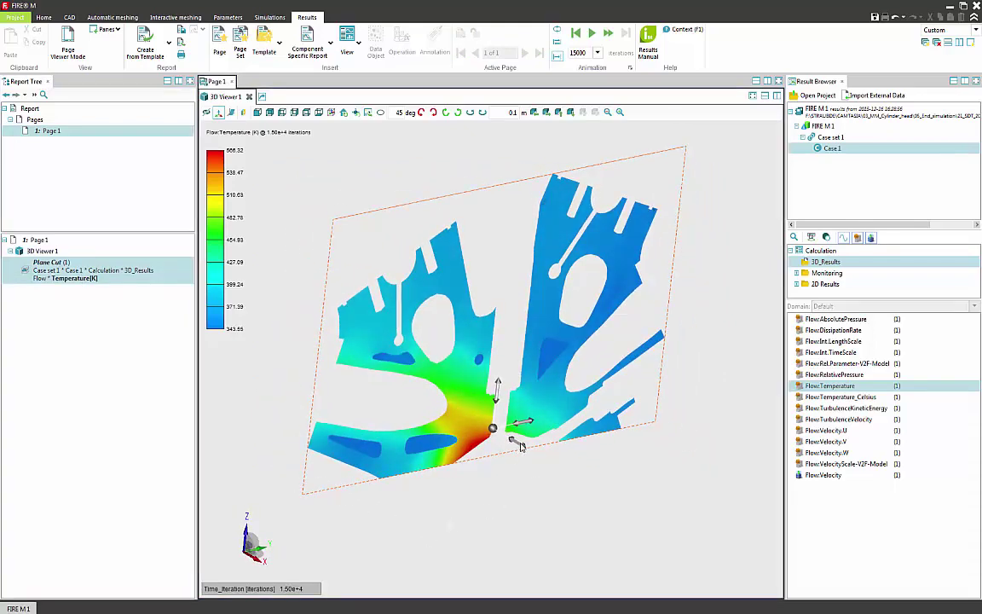
left_click_drag(465, 407, 493, 455)
left_click(489, 449)
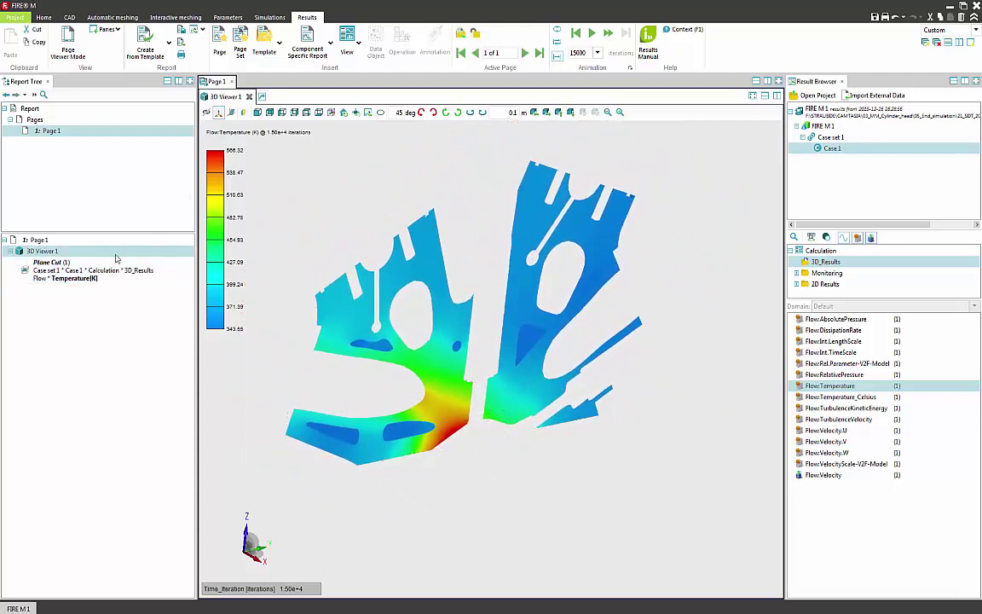
left_click(86, 278)
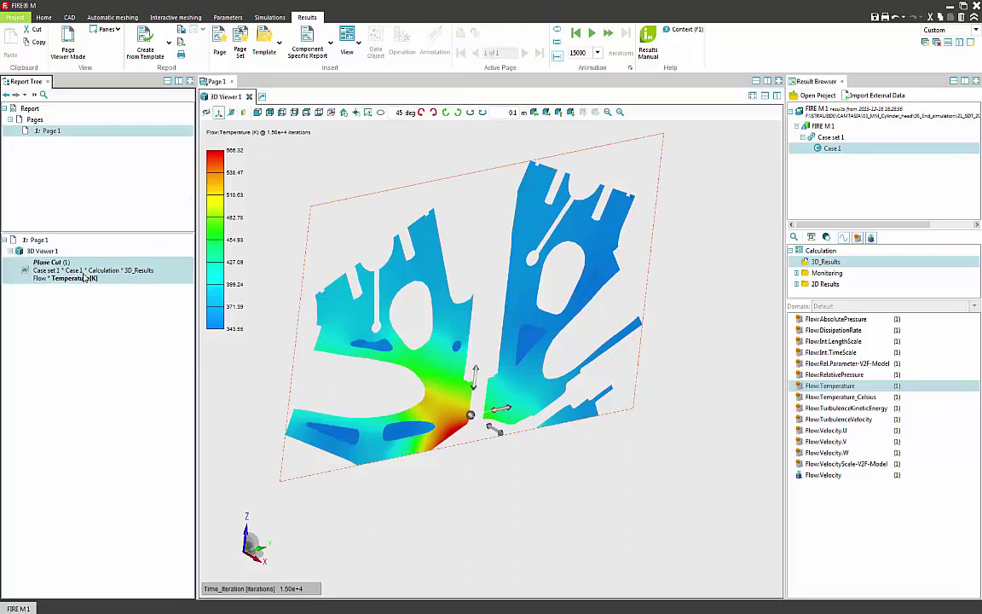
left_click(232, 113)
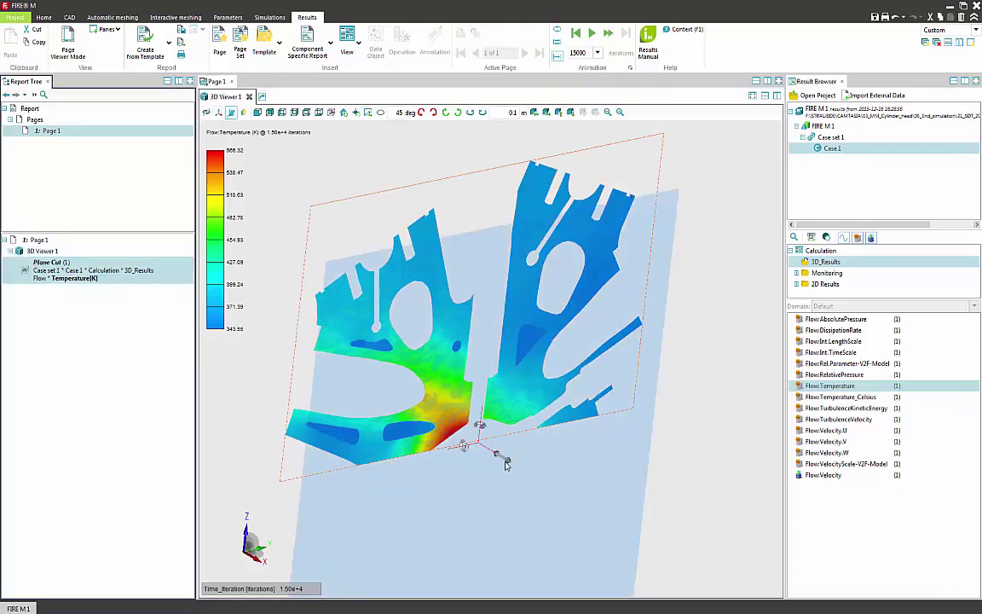
left_click_drag(505, 461, 505, 459)
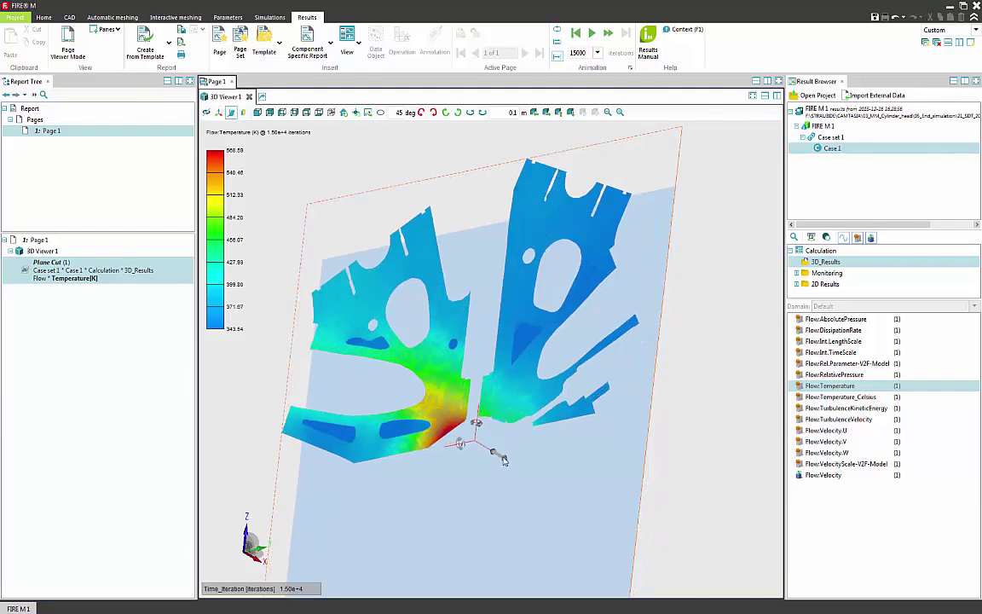
left_click_drag(504, 460, 485, 449)
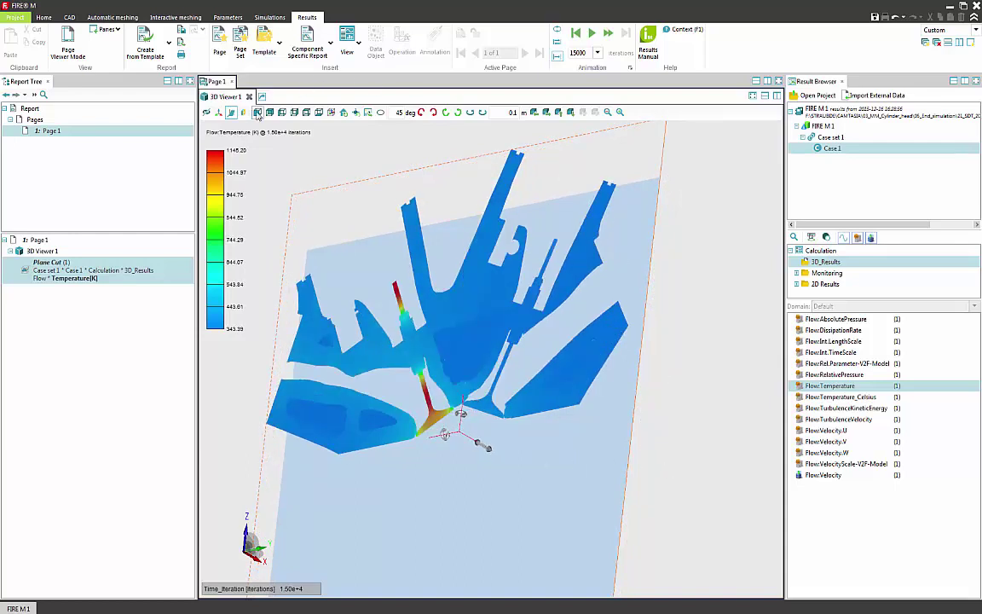
- Add a clip plane to the temperature plane cut, reselect the cut, and leave the plane-positioning mode
left_click(244, 114)
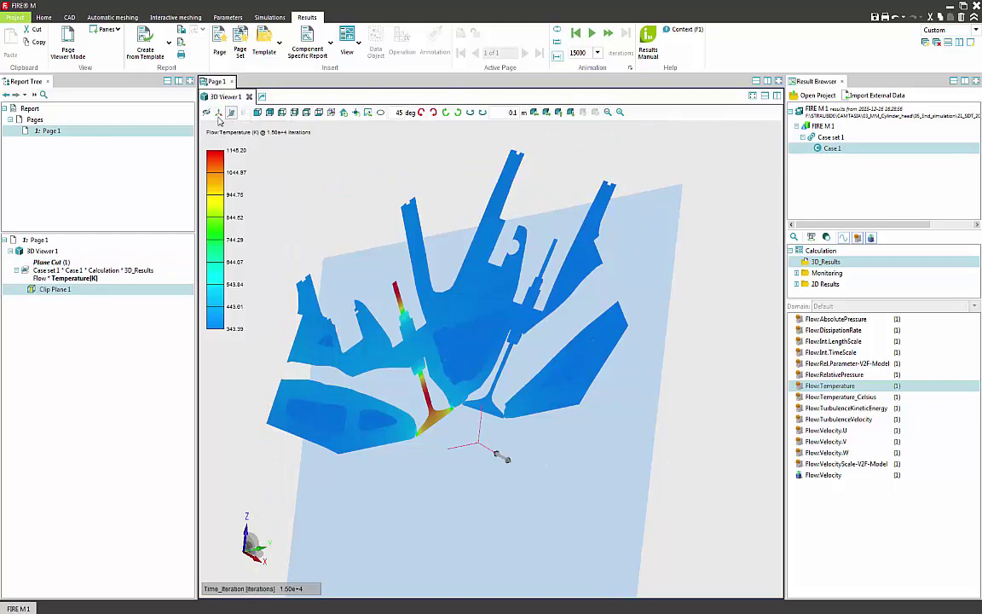
left_click(86, 270)
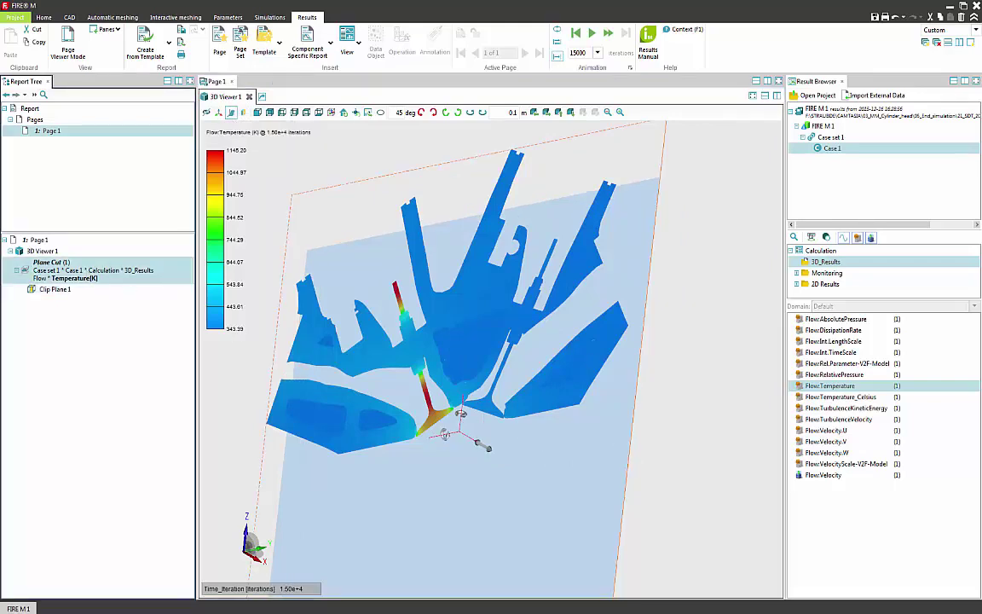
left_click(218, 112)
- Examine the temperatures around the valves and review the Current Step, Mapping Range and Quantity options in the plane cut's properties
left_click_drag(724, 444, 648, 430)
scroll(636, 469, "up", 8)
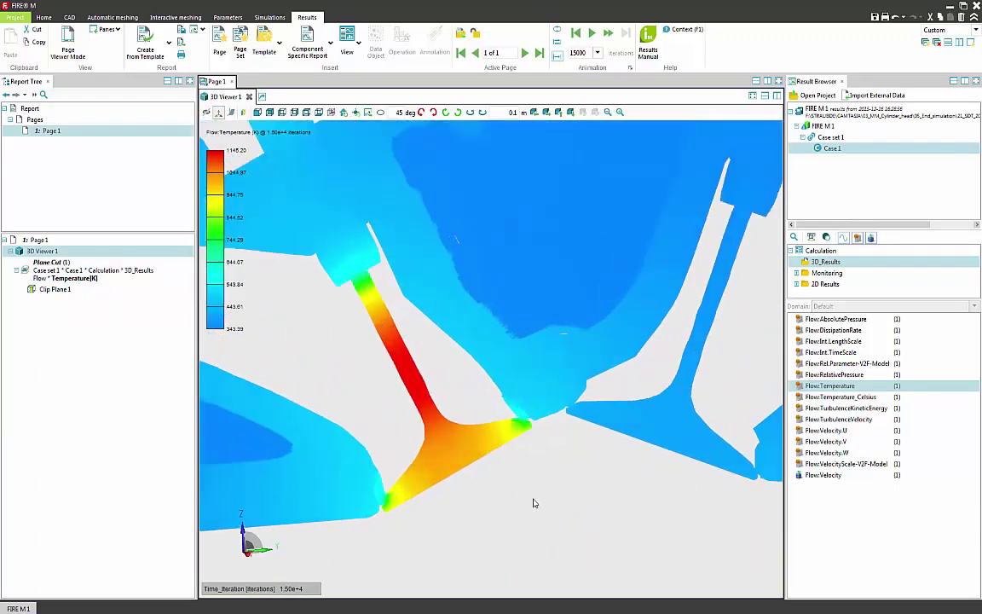
scroll(533, 503, "down", 3)
left_click_drag(533, 504, 628, 549)
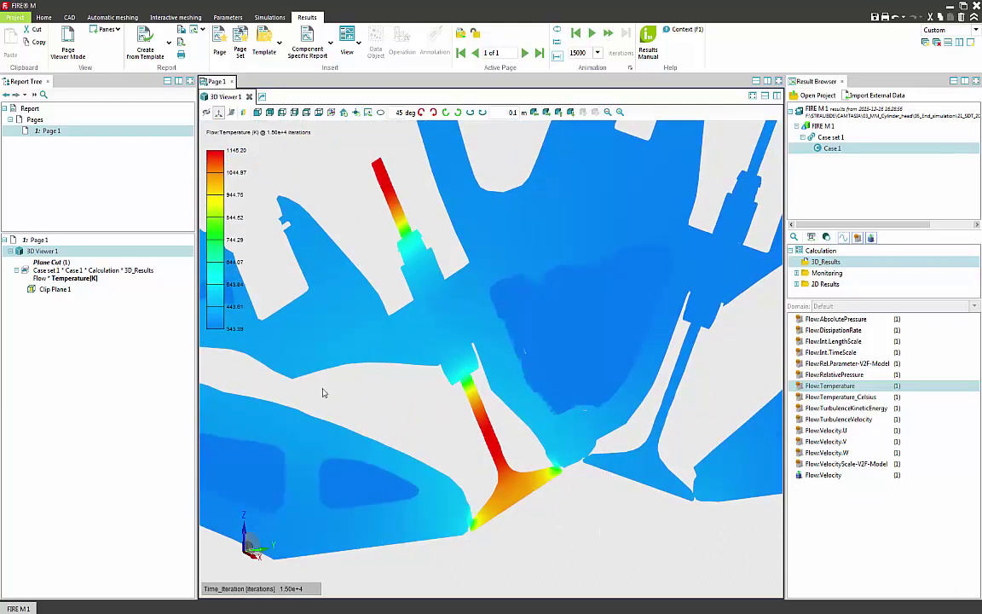
double_click(66, 279)
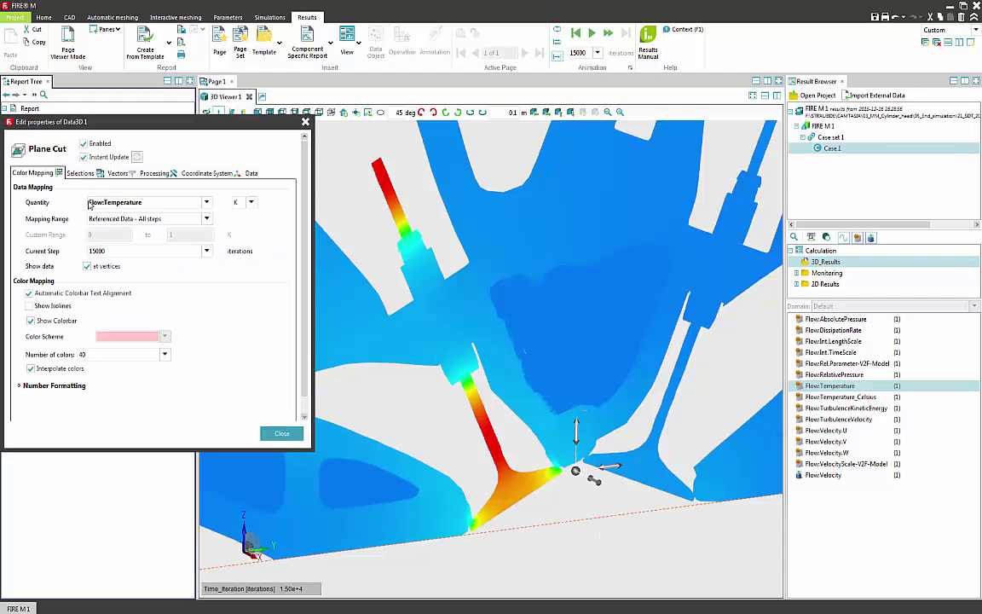
left_click(206, 251)
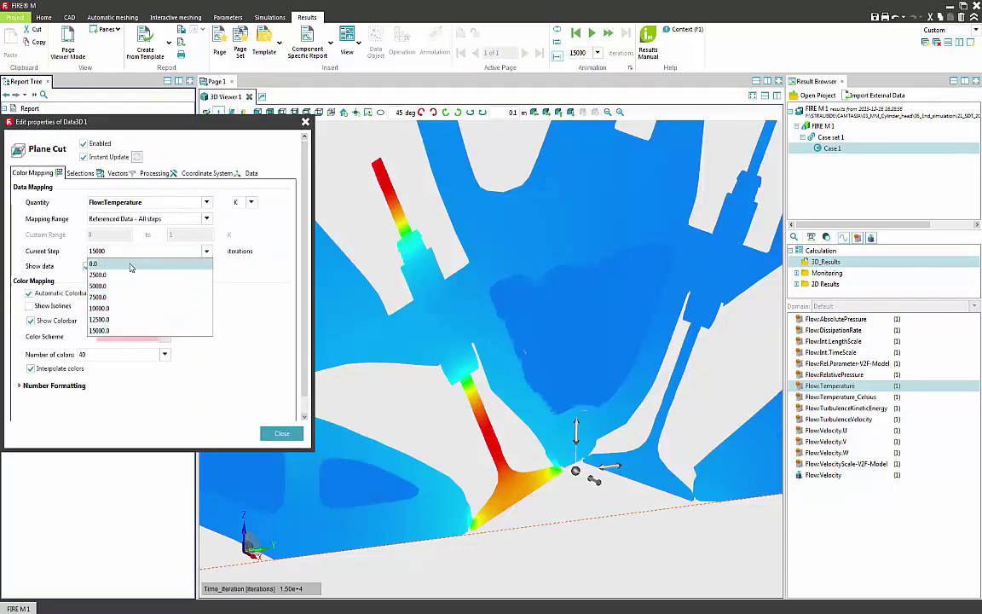
left_click(206, 220)
left_click(207, 220)
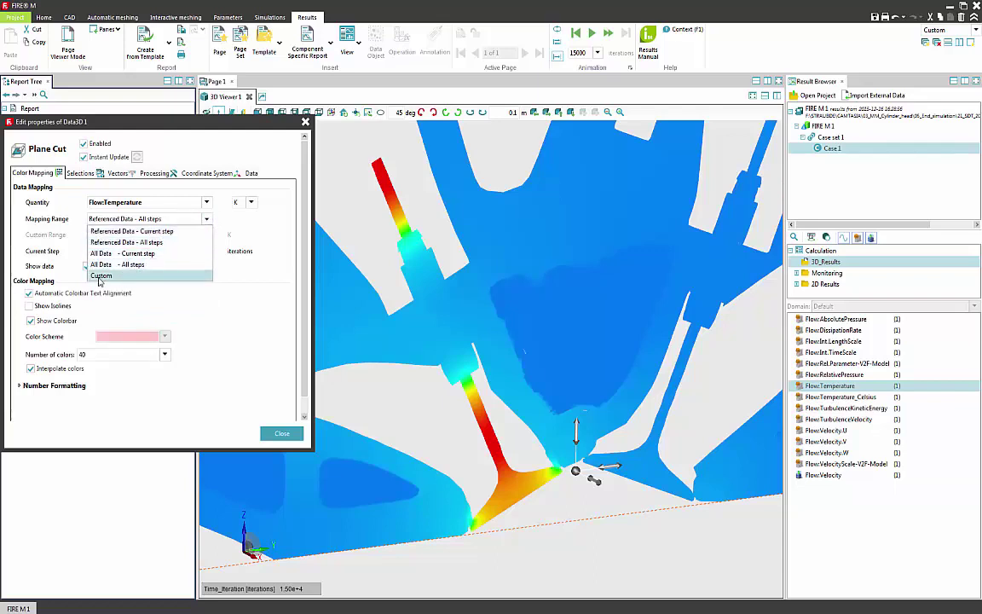
left_click(205, 219)
left_click(206, 202)
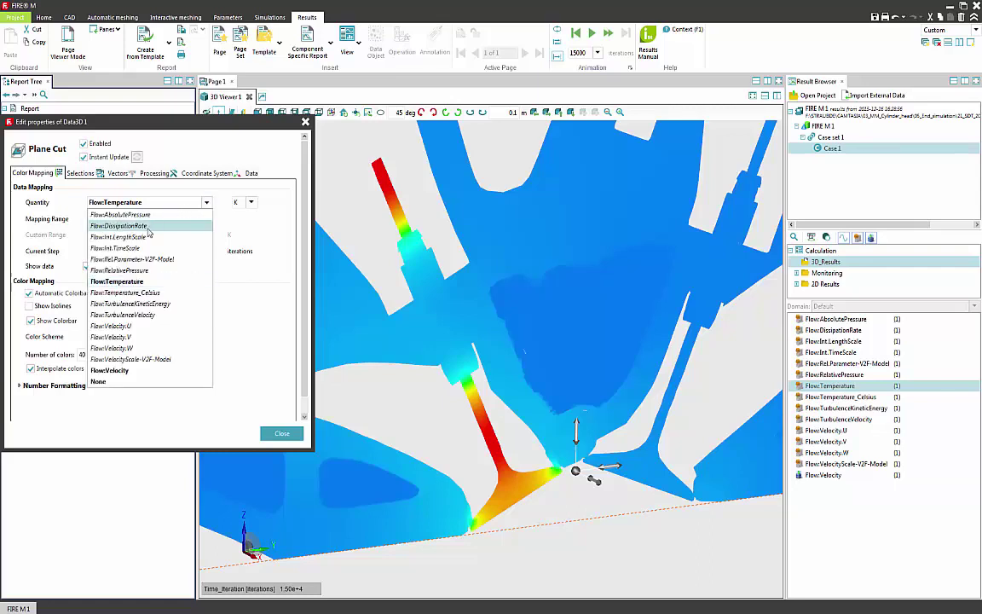
left_click(221, 399)
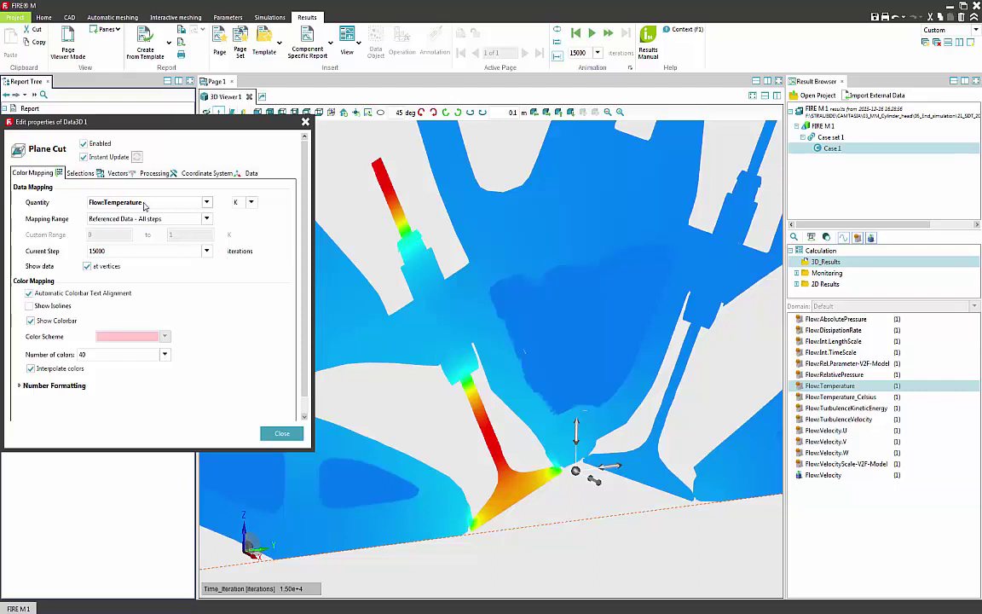
- Restrict the temperature plane cut to the DOM_1 and DOM_2 selections by deselecting the Complete Mesh
left_click(79, 173)
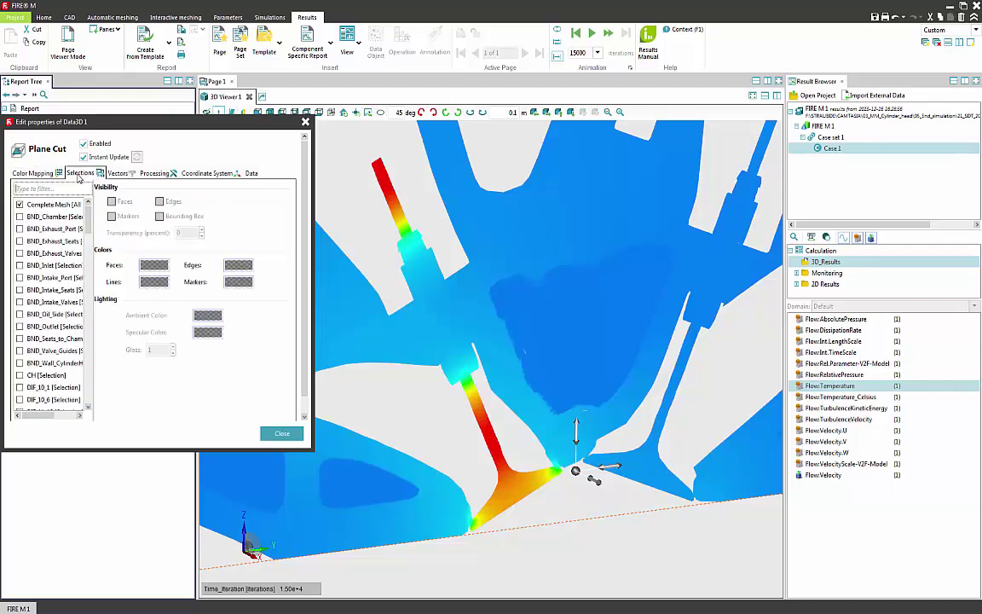
left_click(20, 205)
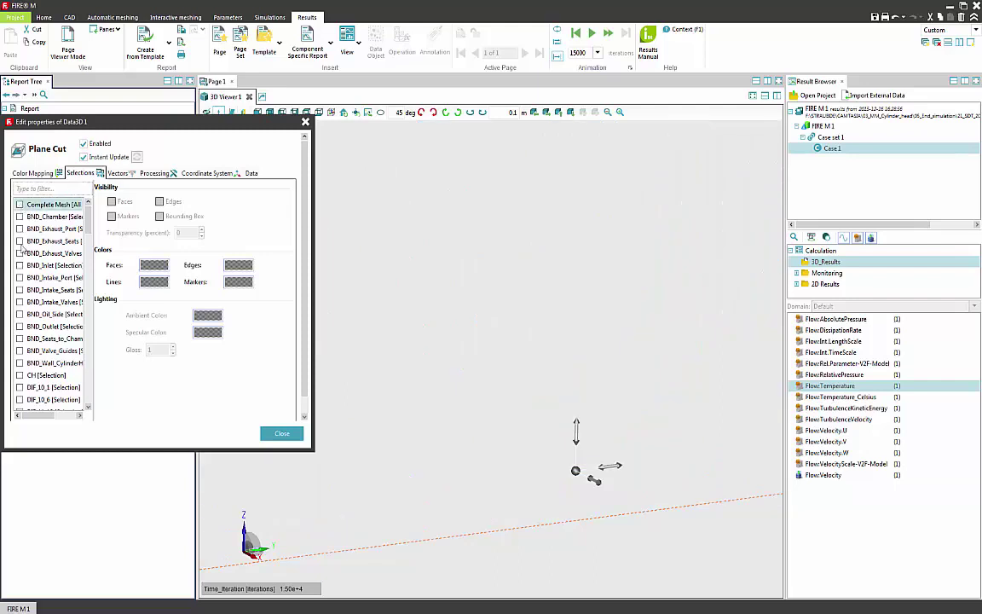
left_click(20, 338)
left_click_drag(87, 220, 85, 284)
left_click(19, 302)
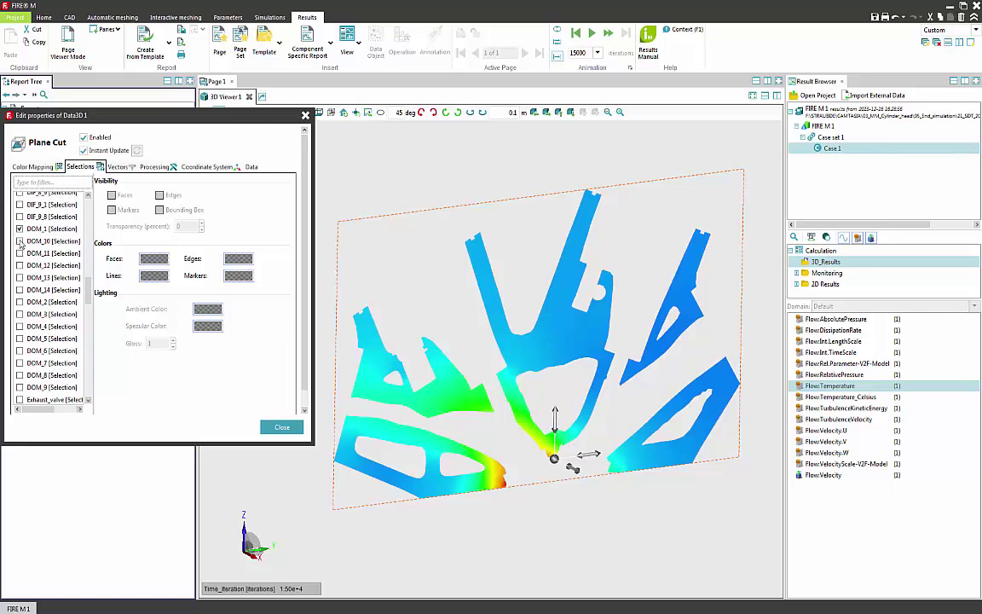
left_click(19, 303)
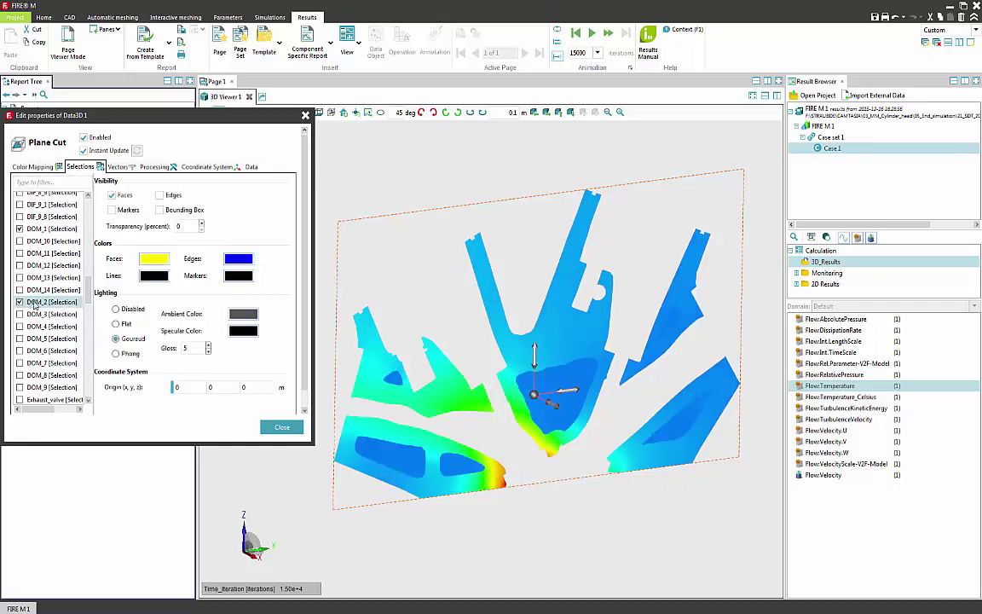
- Toggle the edges and bounding box of the DOM_2 selection on and off, and try its transparency setting
left_click(159, 196)
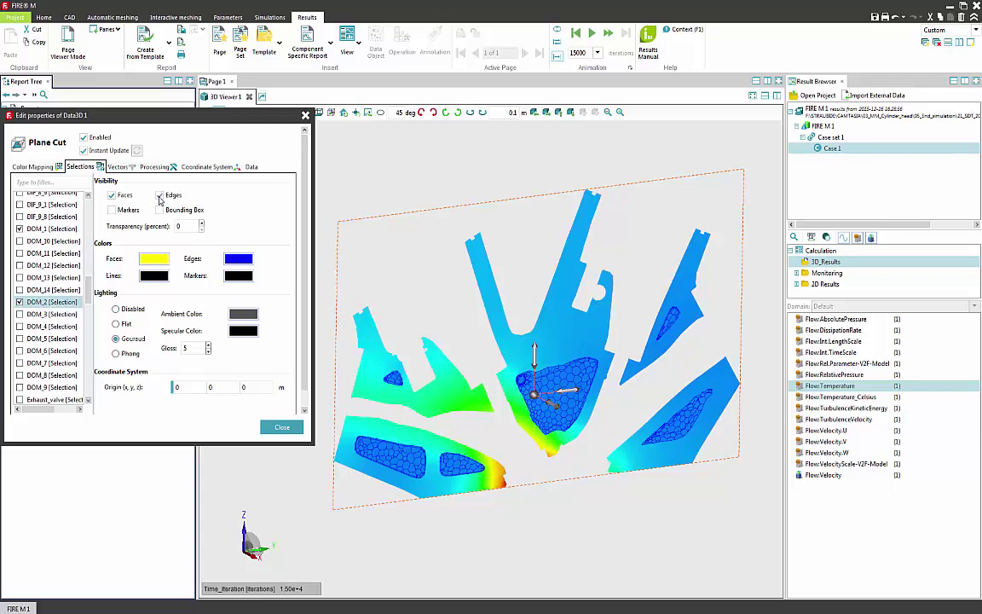
left_click(159, 196)
left_click(160, 210)
left_click(160, 211)
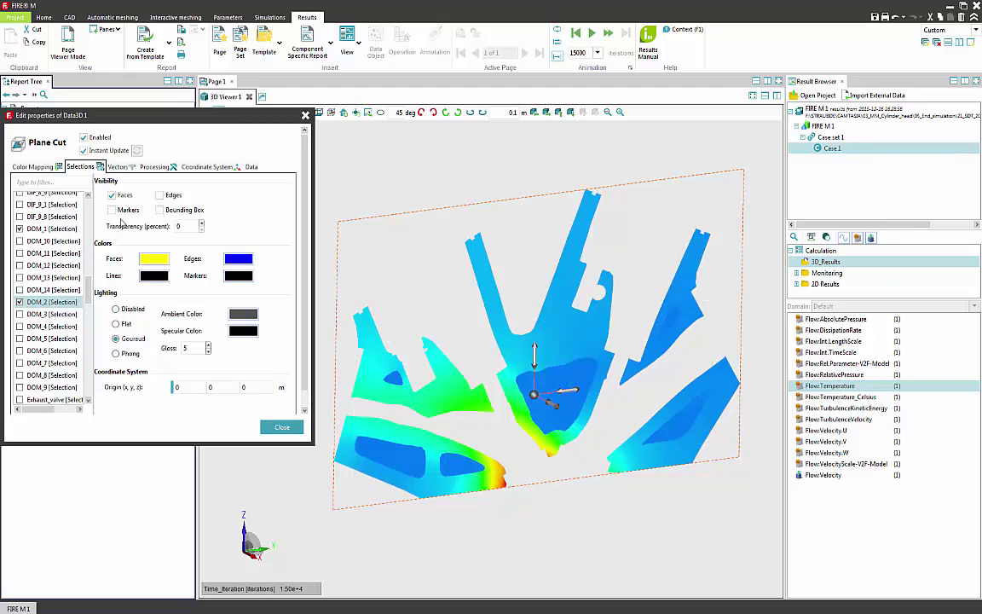
left_click(202, 223)
- Try adding the DOM_4 selection, deselect all the domains, restore the Complete Mesh and close the plane cut's properties
left_click(19, 327)
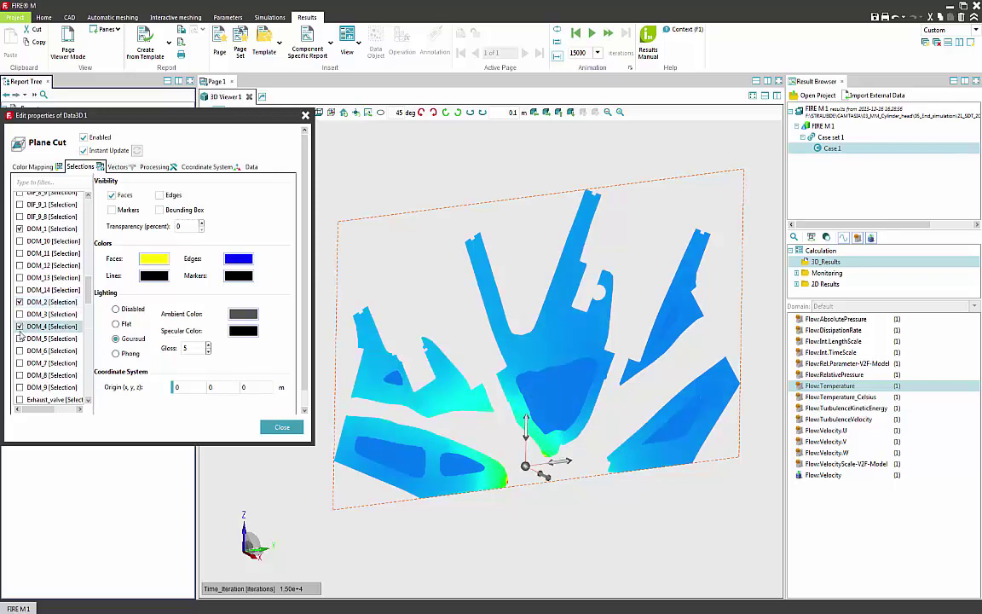
left_click(18, 328)
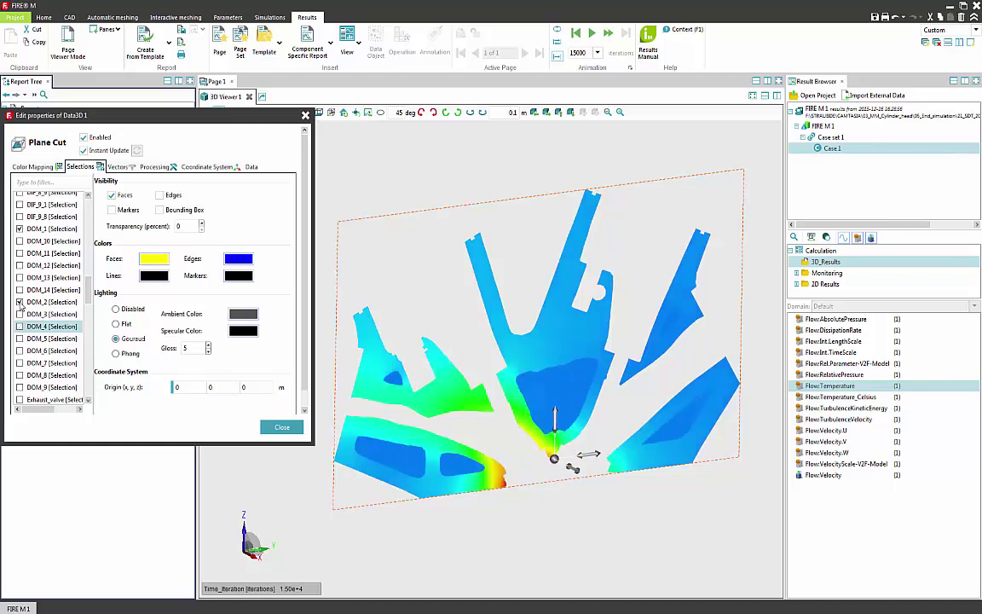
left_click(20, 303)
left_click_drag(88, 289, 88, 309)
scroll(78, 271, "up", 3)
left_click(20, 287)
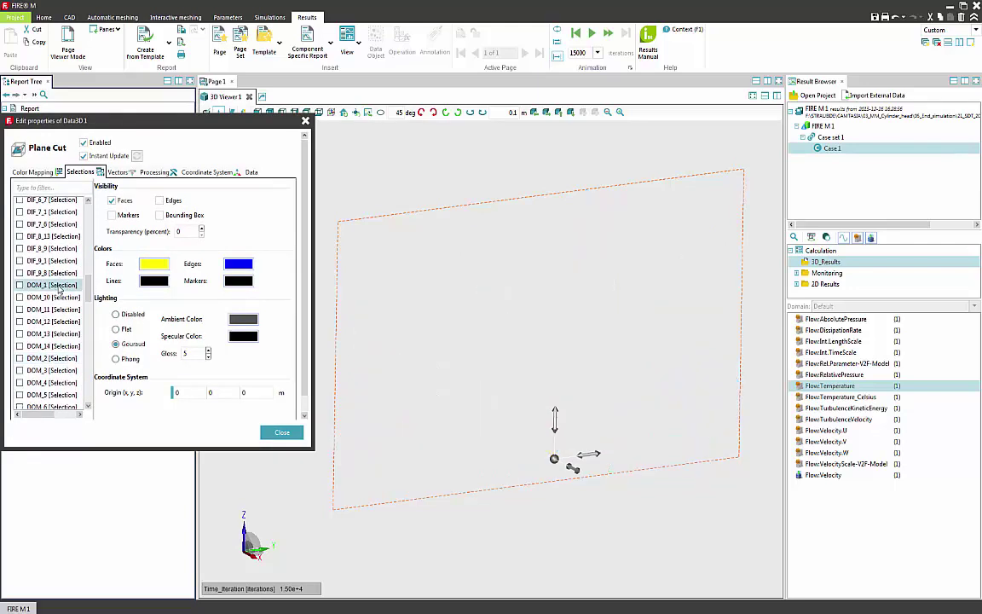
left_click_drag(88, 264, 88, 213)
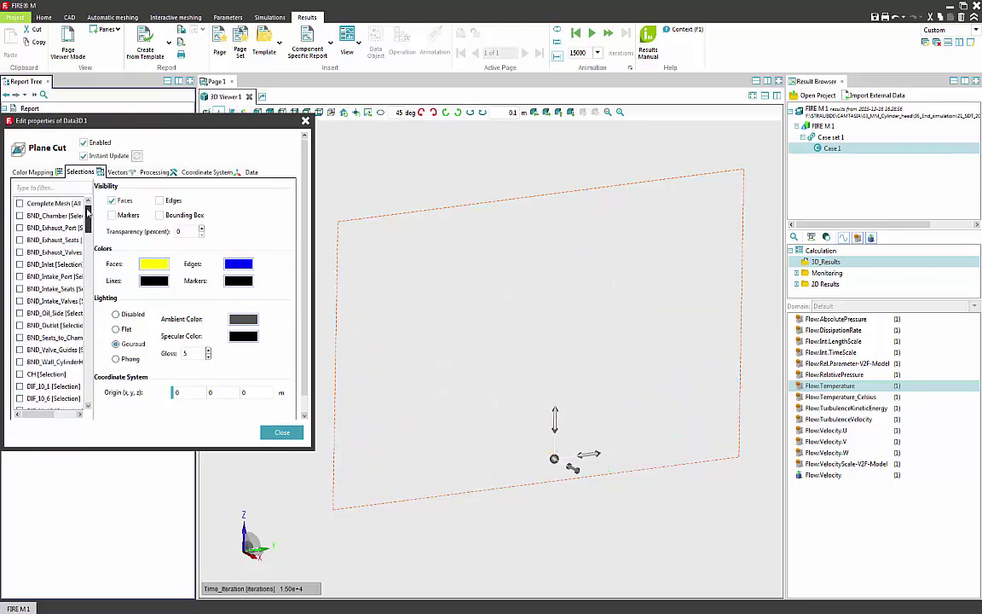
left_click(19, 204)
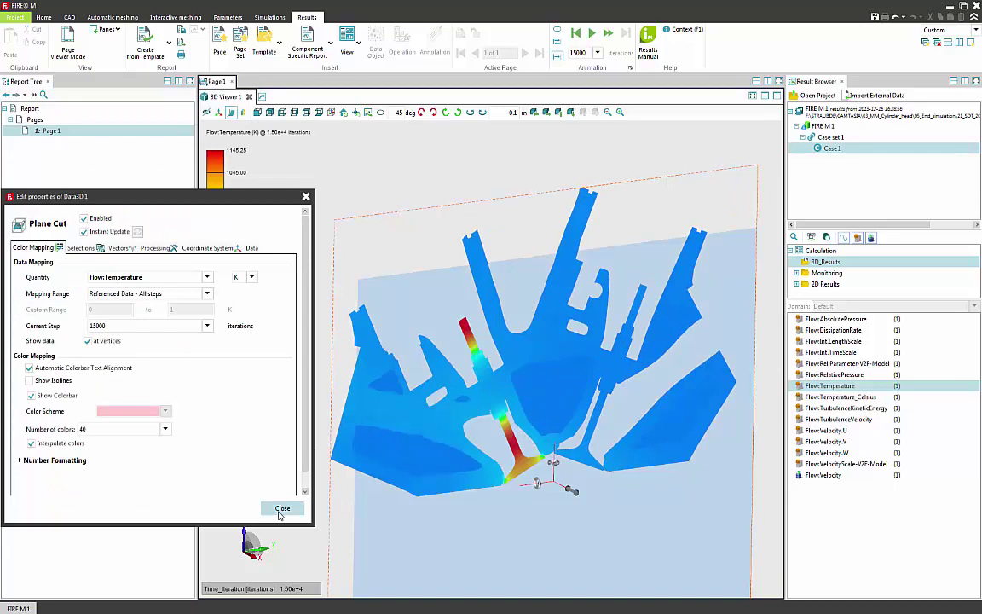
left_click(281, 510)
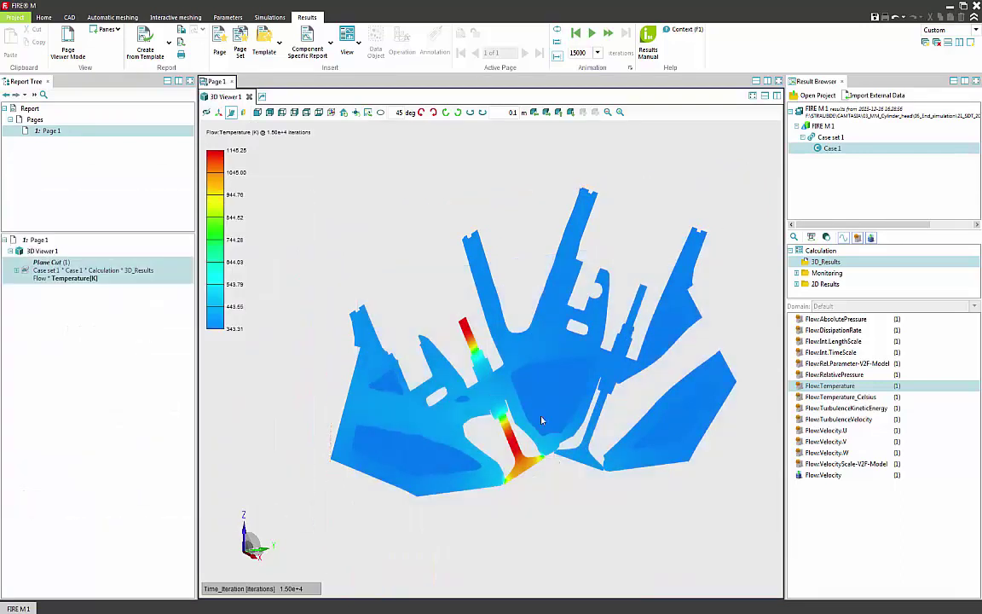
- Add a second plane cut showing Flow:Velocity to the 3D viewer containing the temperature cut
scroll(327, 447, "down", 3)
scroll(486, 517, "up", 3)
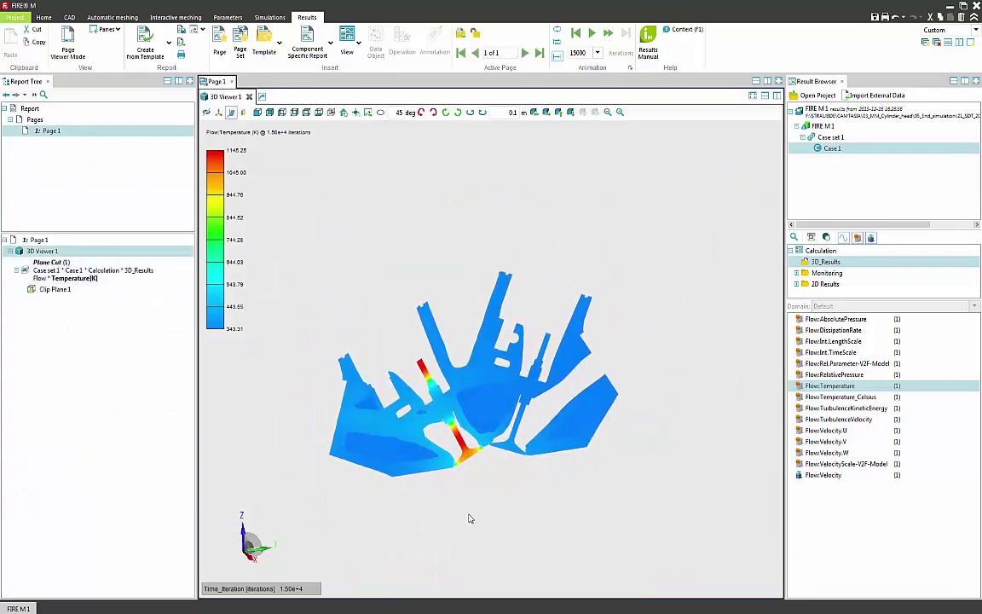
left_click(817, 478)
left_click_drag(816, 480, 915, 434)
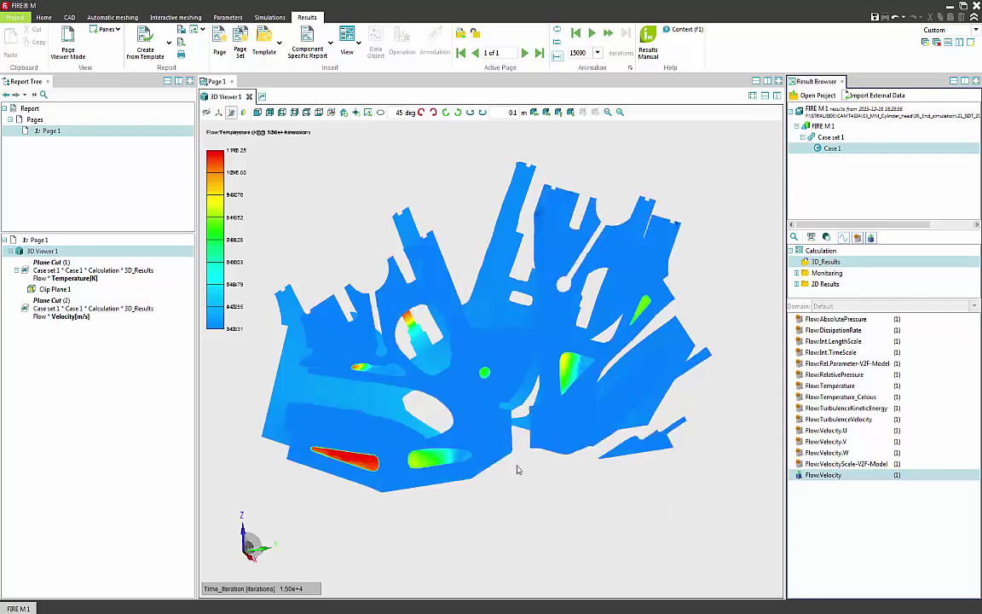
left_click_drag(512, 512, 427, 517)
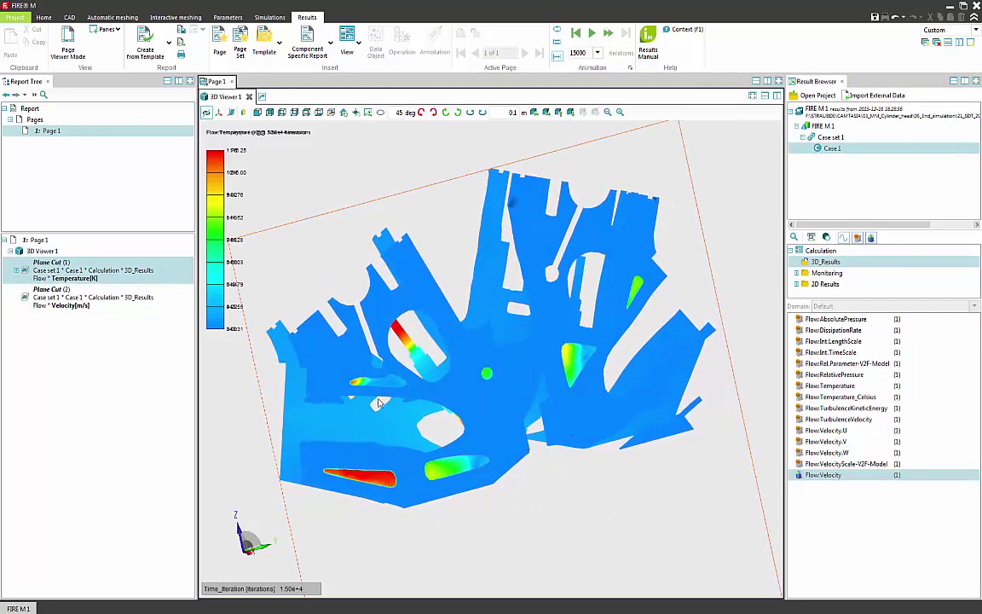
- Enable vectors for the velocity plane cut and close its properties
double_click(61, 304)
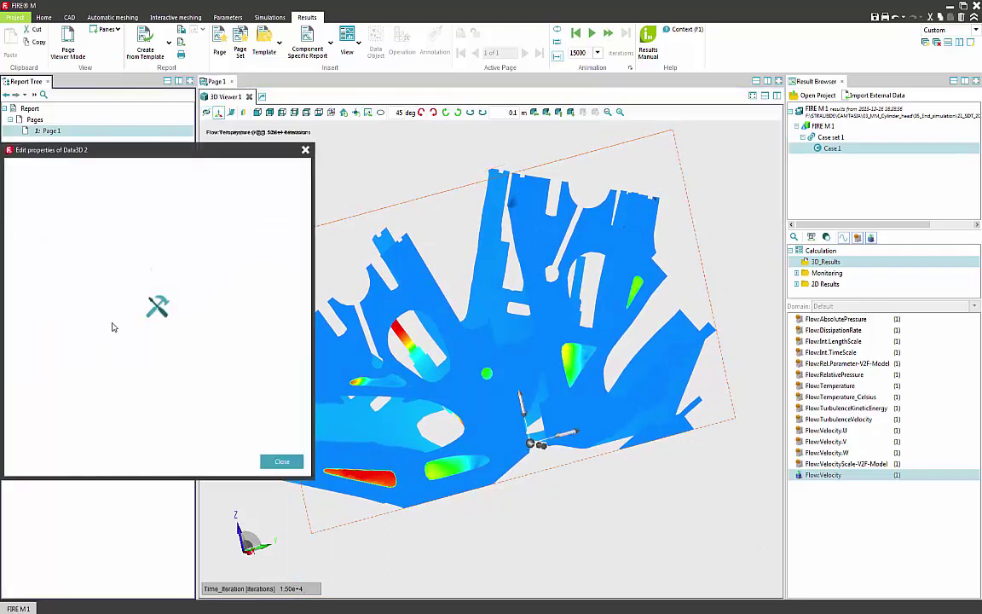
left_click(118, 202)
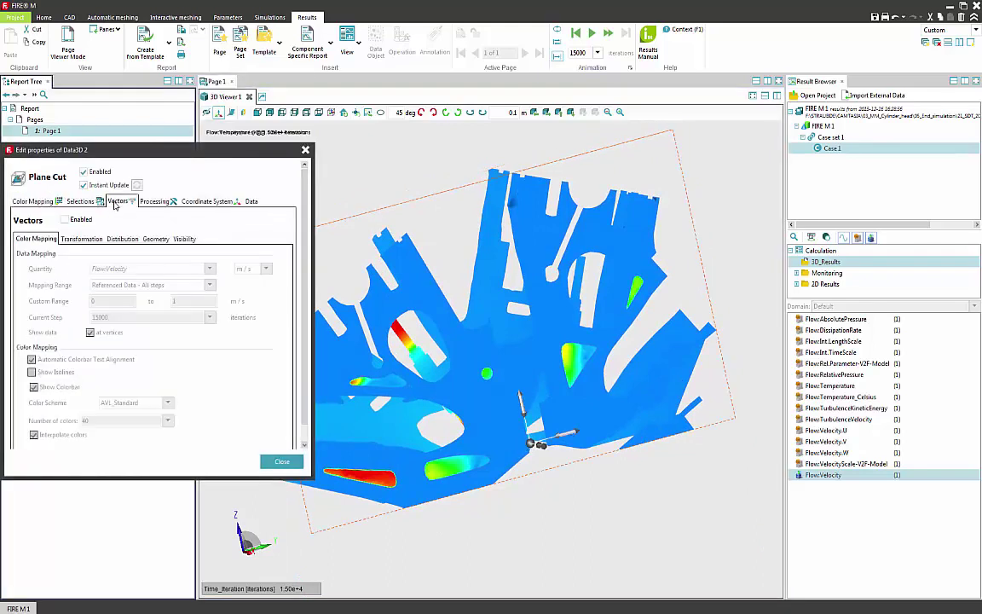
left_click(66, 220)
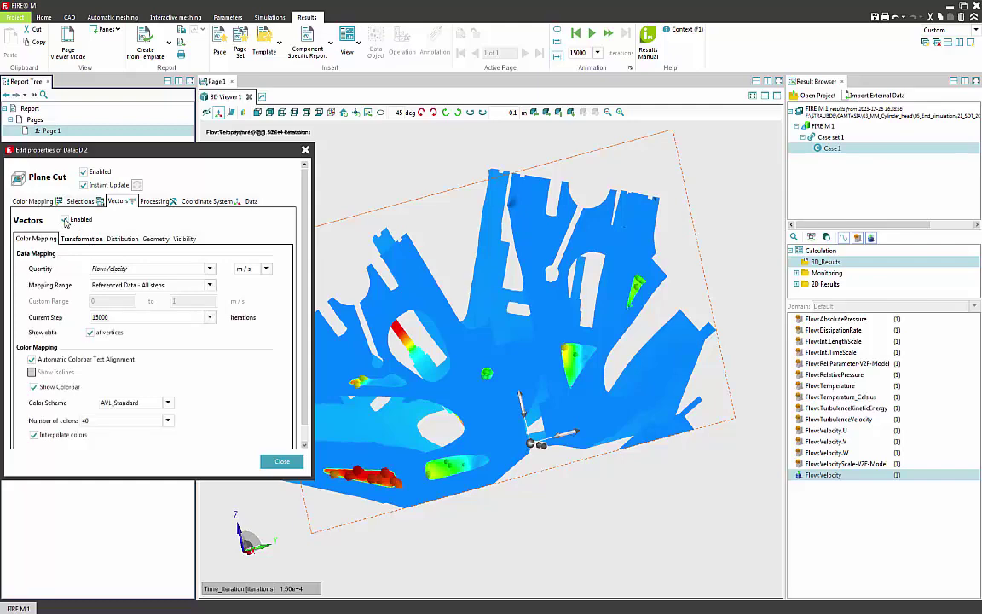
left_click_drag(478, 477, 515, 484)
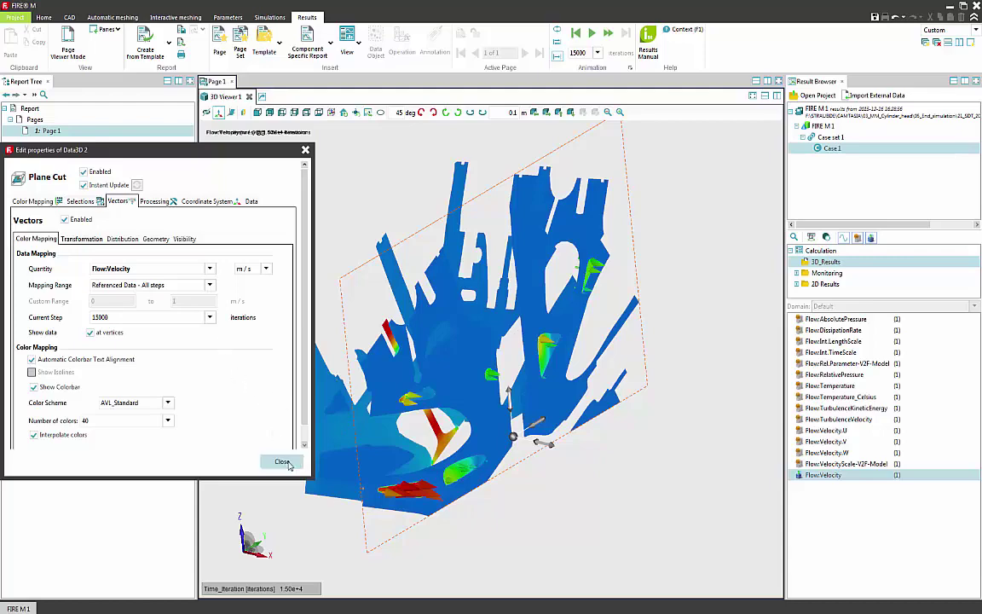
left_click(282, 462)
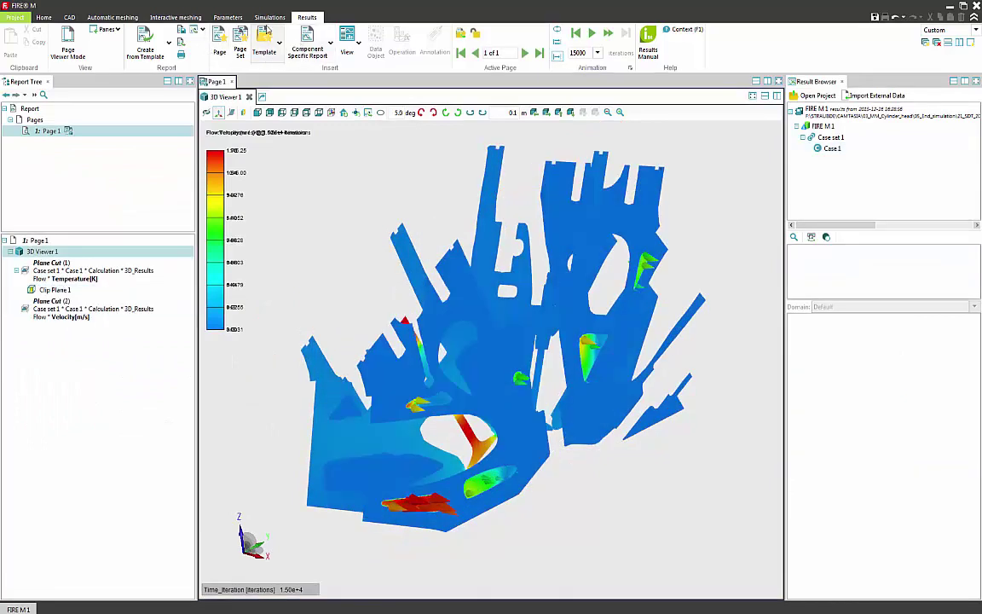
- Insert a new report page and display Flow:Velocity from Case 1's 3D results on it as a plane cut
left_click(220, 52)
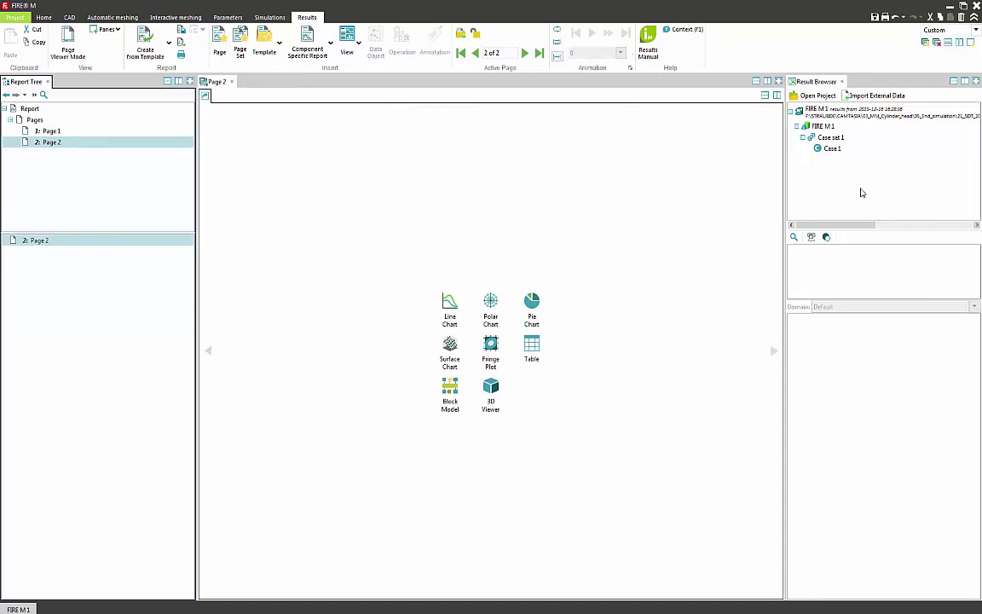
left_click(831, 150)
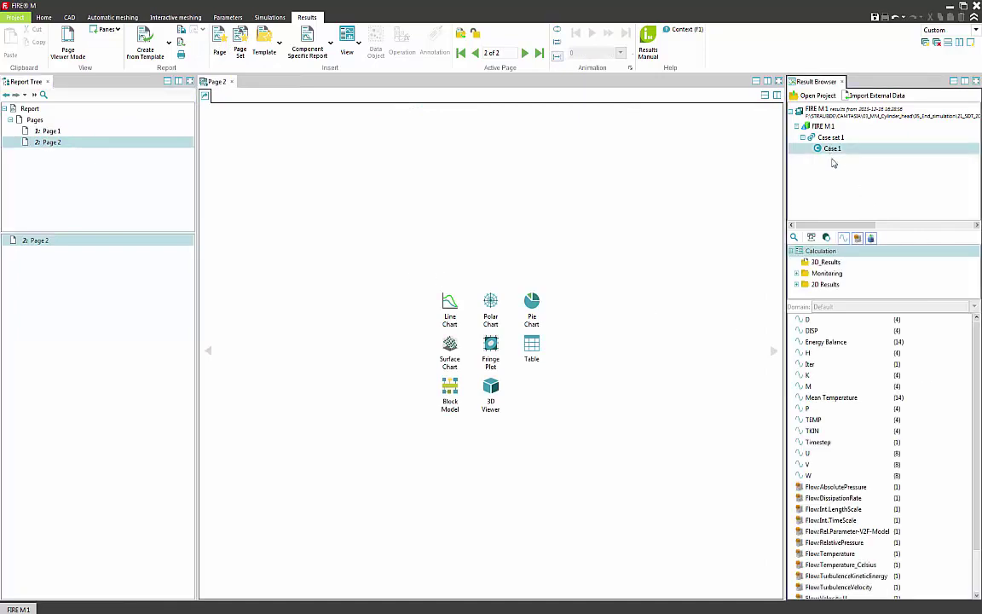
left_click(825, 262)
double_click(823, 476)
right_click(826, 477)
mouse_move(857, 476)
left_click(952, 476)
left_click(955, 424)
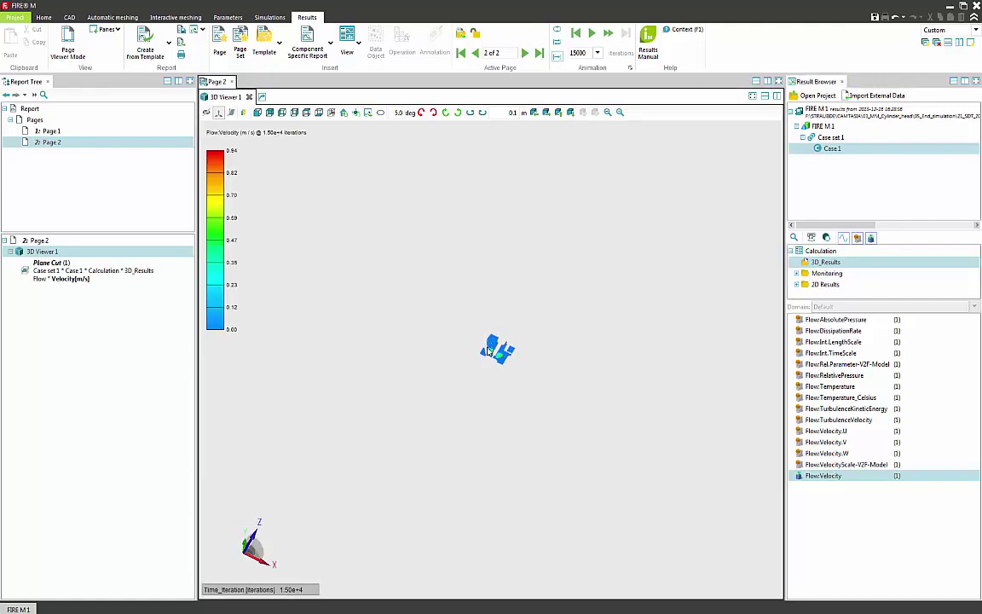
- Shift the new velocity plane cut along its normal so that it sections the coolant passage around the central round opening
scroll(489, 358, "up", 6)
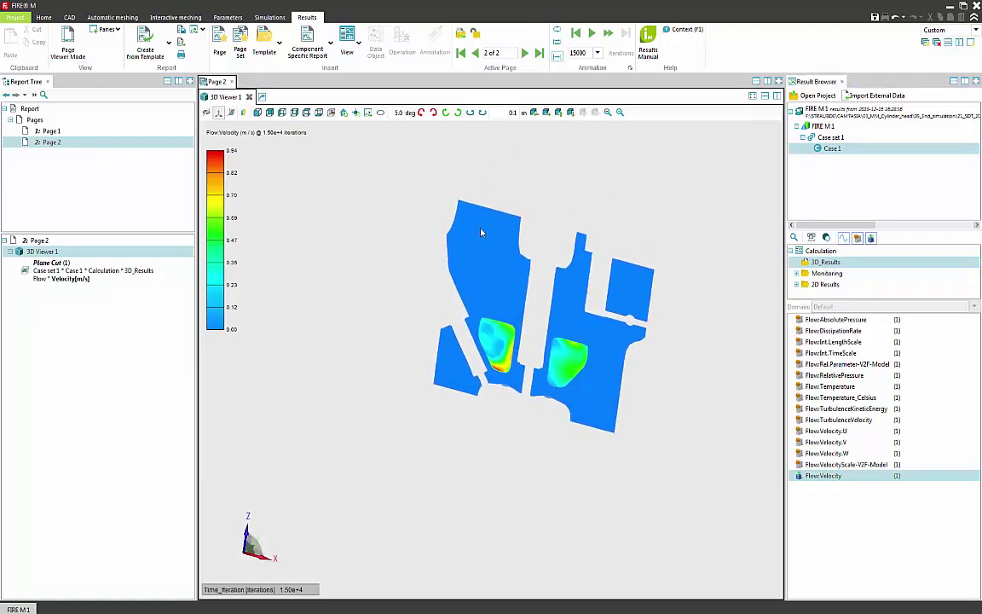
left_click(481, 231)
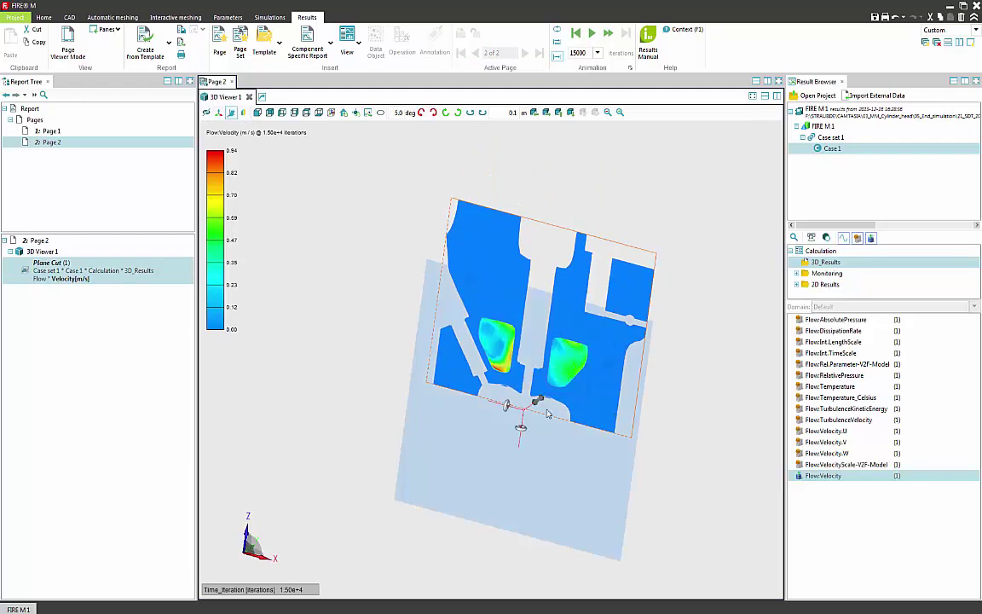
left_click_drag(543, 406, 485, 443)
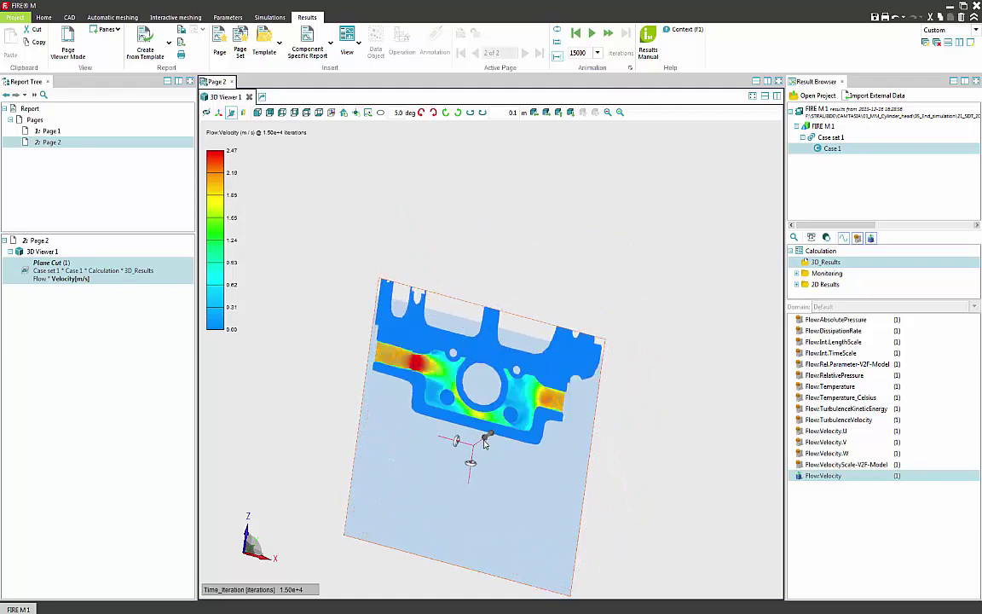
left_click(653, 476)
left_click_drag(653, 476, 620, 465)
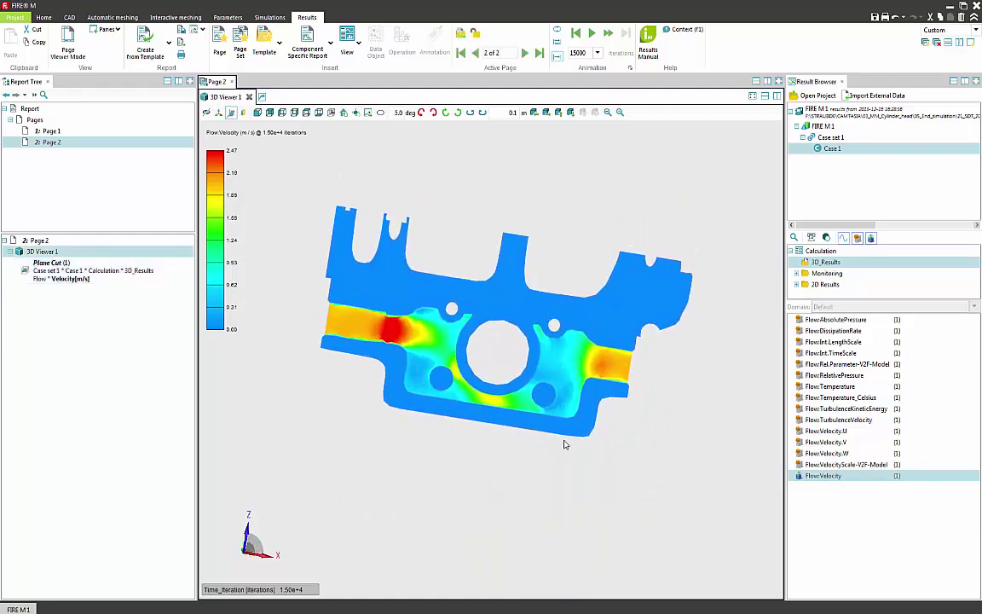
- Enable vectors for the velocity plane cut, with uniform glyph size and a maximum glyph length of 0.05 m
left_click(64, 275)
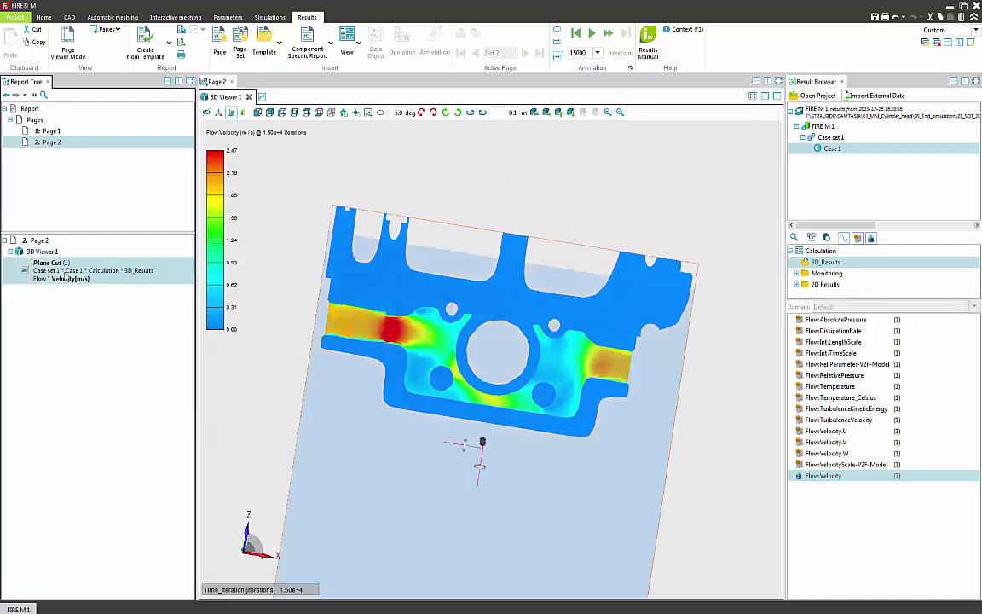
double_click(64, 276)
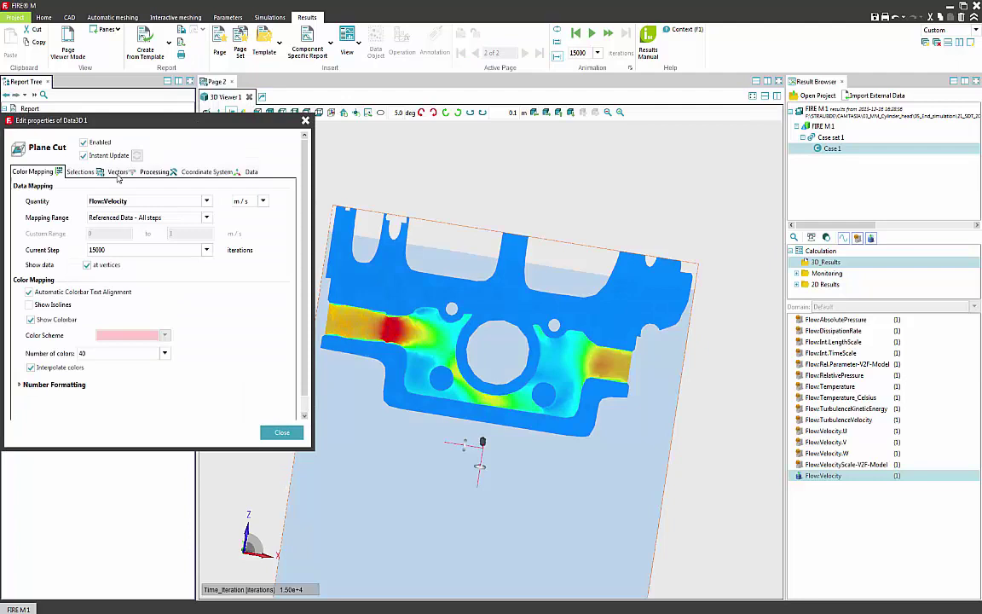
left_click(112, 173)
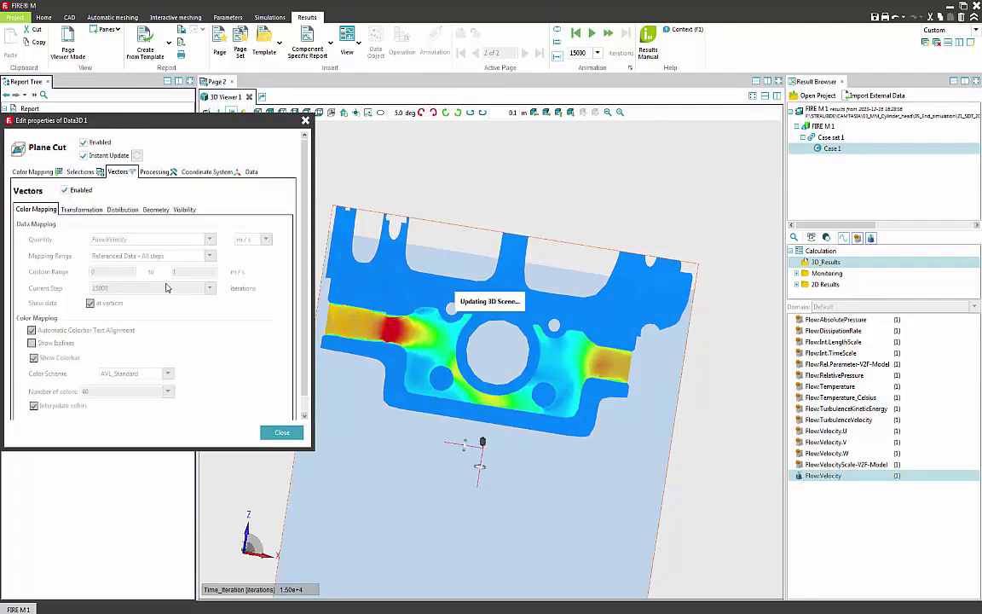
left_click(66, 191)
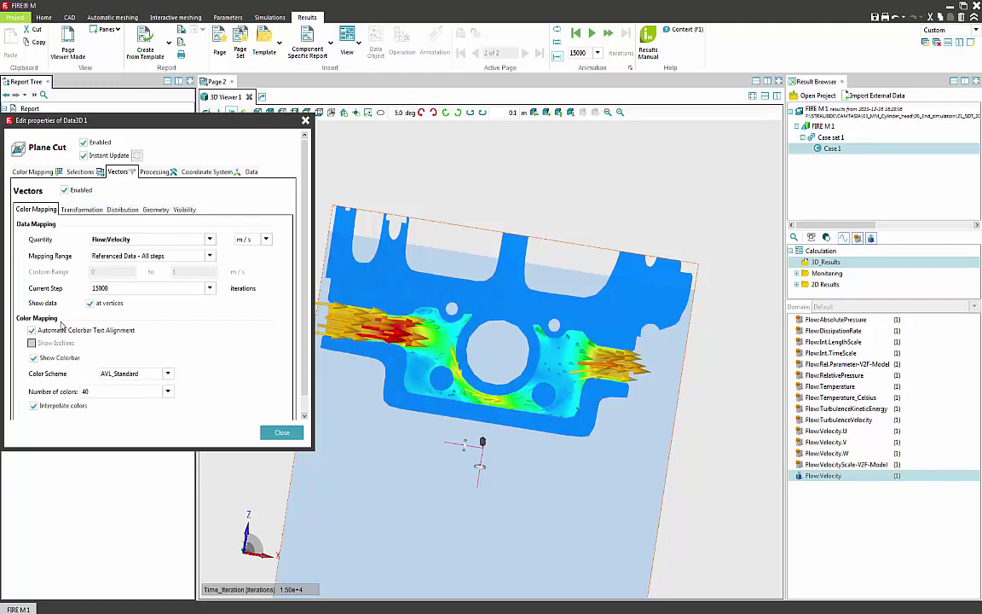
left_click(81, 209)
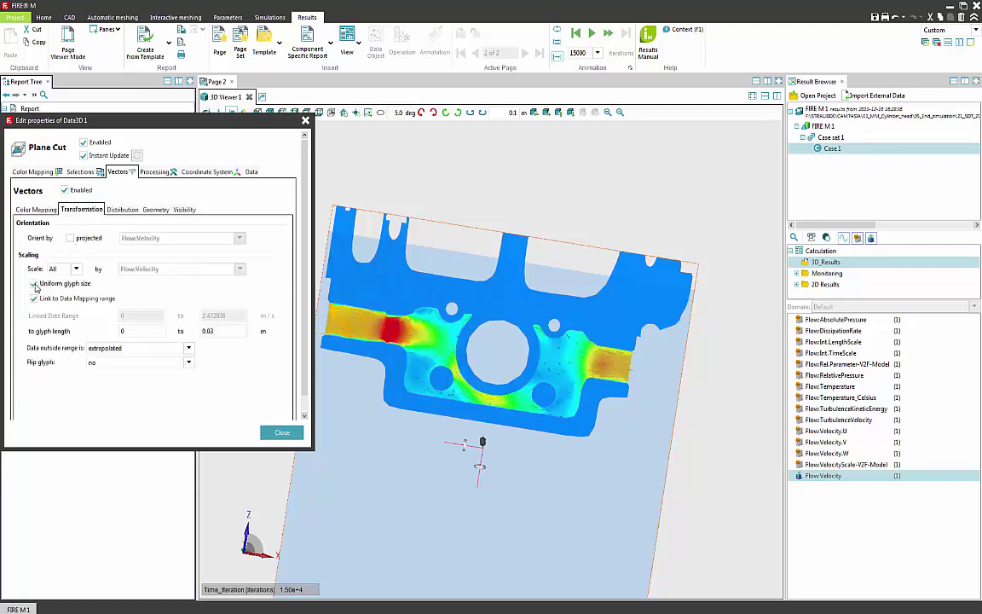
left_click(229, 332)
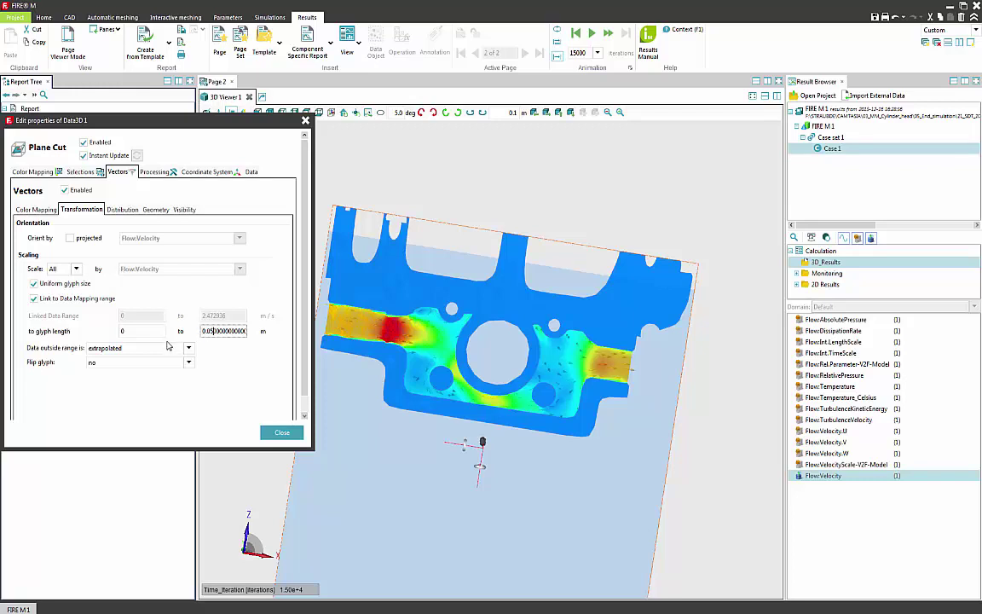
- Set the vector distribution to a maximum of 5000 points and an On Ratio of 1
left_click(122, 211)
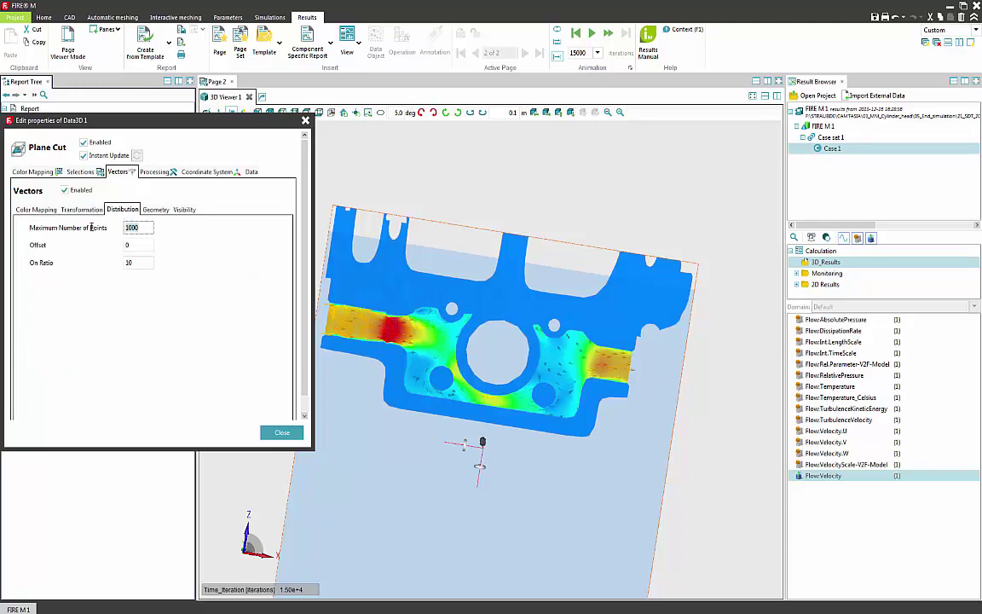
type("5000")
left_click(138, 262)
type("1")
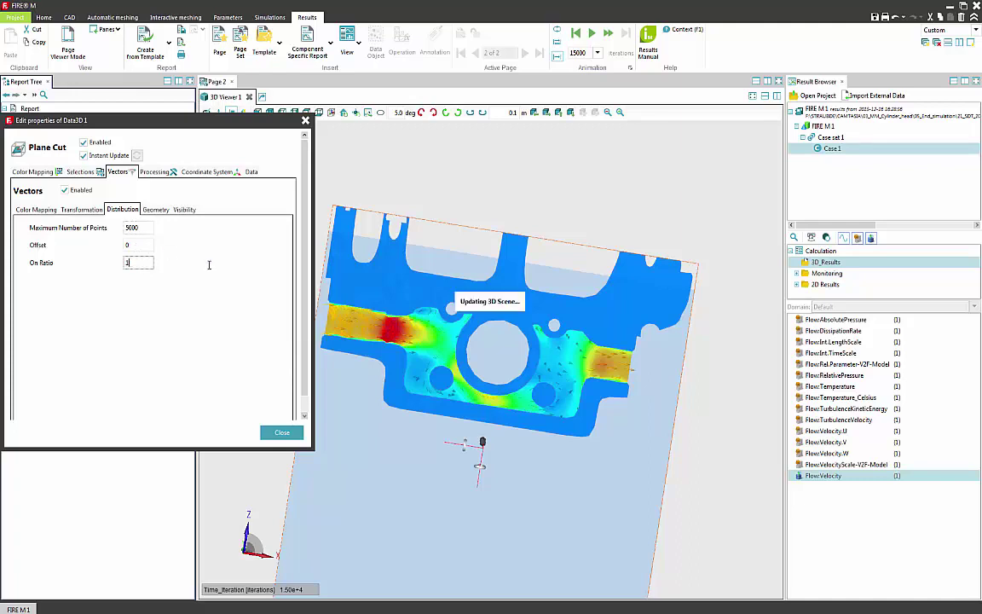
- Examine the velocity vectors in the coolant passage, looking closely at the inlet flow and around the central round opening
key("shift+Tab")
scroll(583, 365, "up", 2)
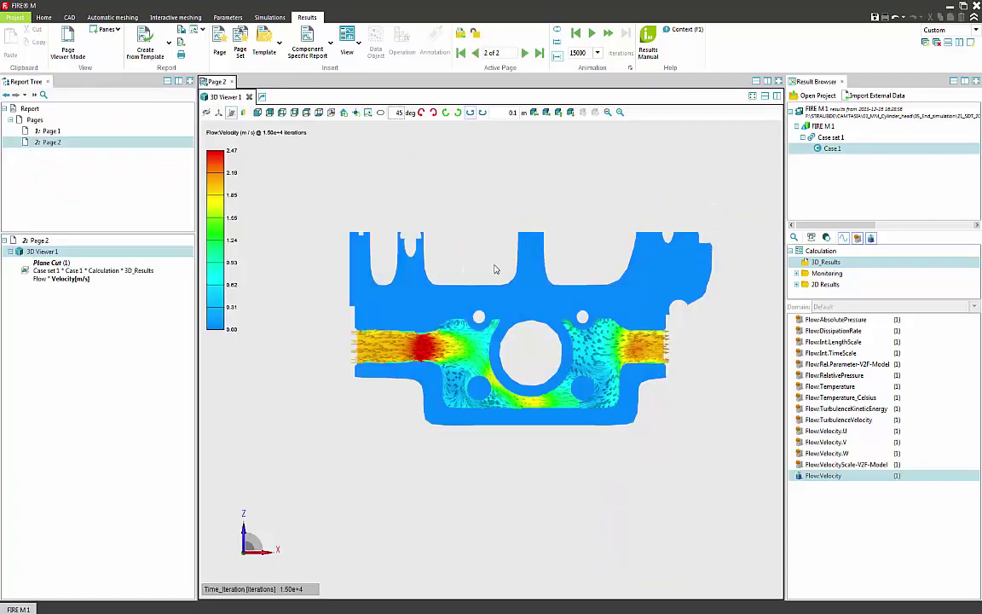
scroll(554, 395, "up", 2)
scroll(602, 491, "down", 2)
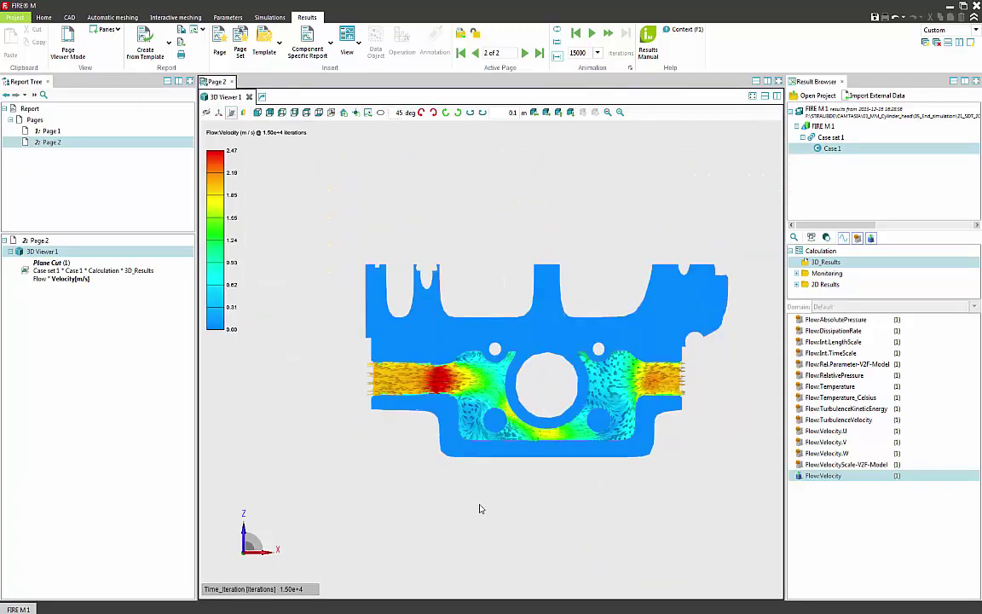
scroll(522, 493, "up", 3)
middle_click_drag(480, 490, 592, 557)
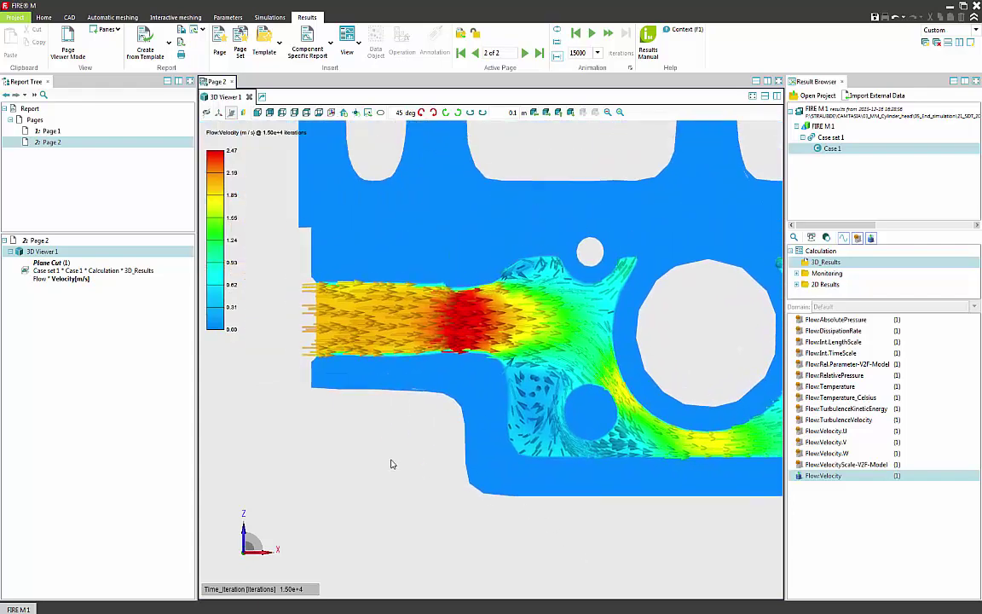
scroll(332, 434, "down", 2)
scroll(329, 478, "down", 3)
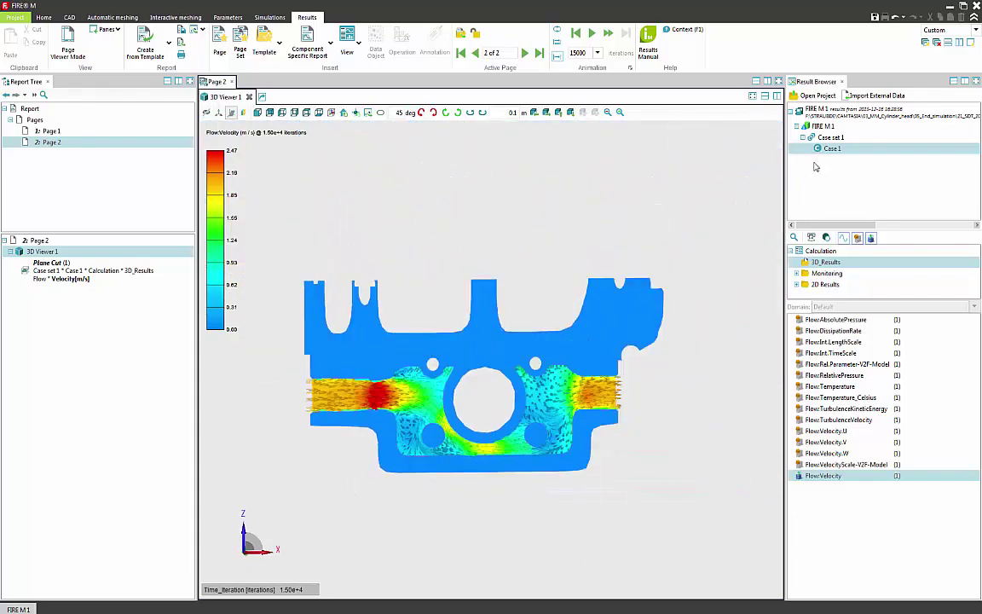
- Import the external mesh file CylinderHead_14domains_10mm_5mm_1_0p5mm.flm from the meshes folder, with all file types listed
left_click(867, 97)
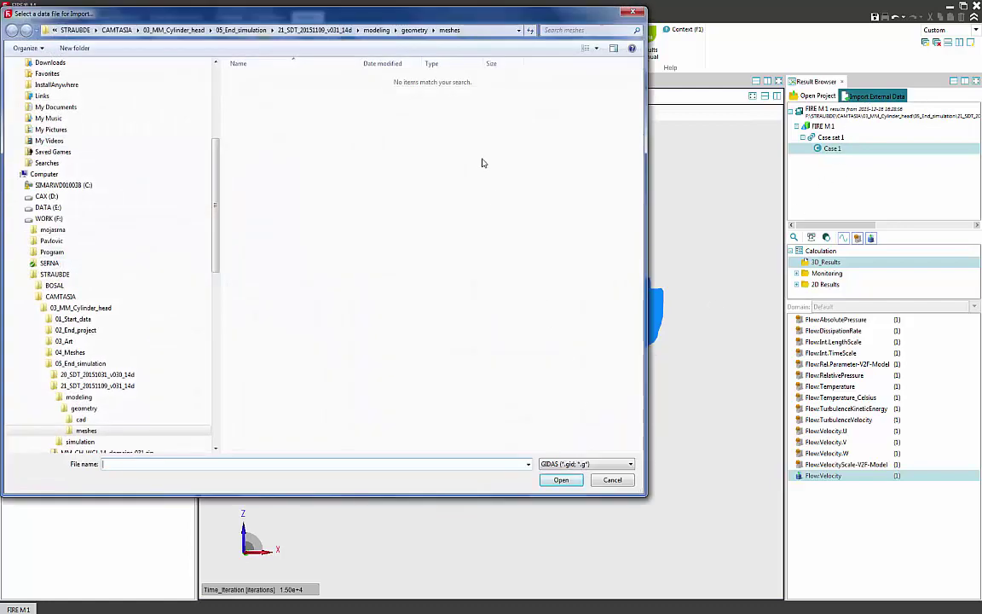
left_click(558, 461)
left_click(567, 501)
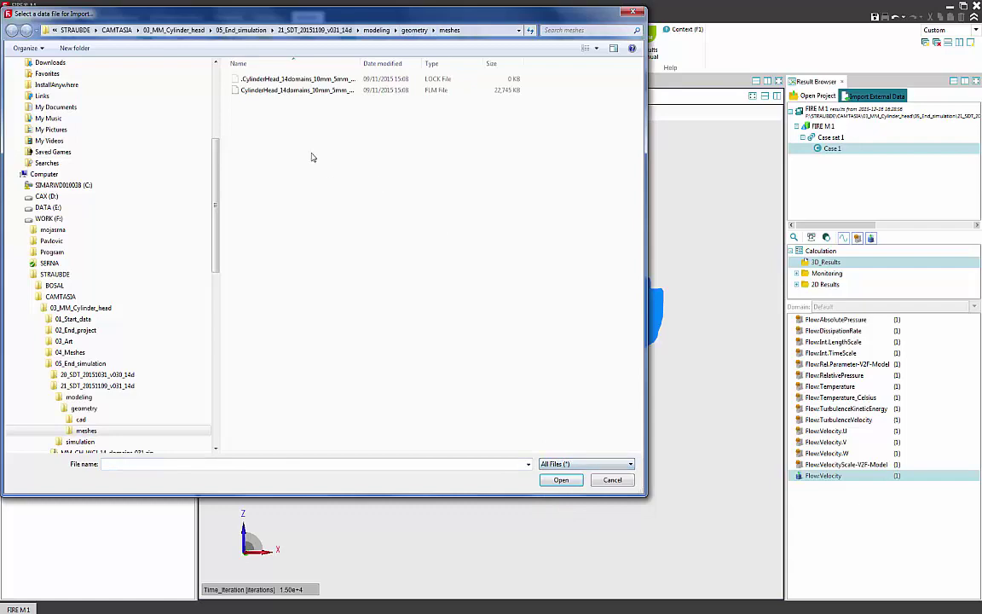
double_click(285, 91)
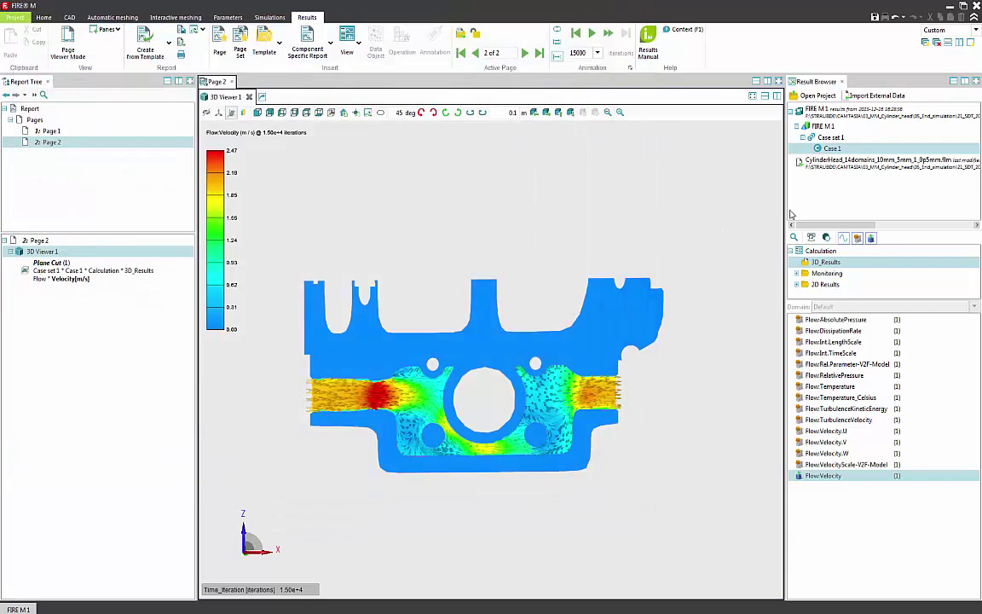
- Display the imported cylinder head mesh as a Watch Through in the existing 3D viewer together with the velocity plane cut
left_click(809, 161)
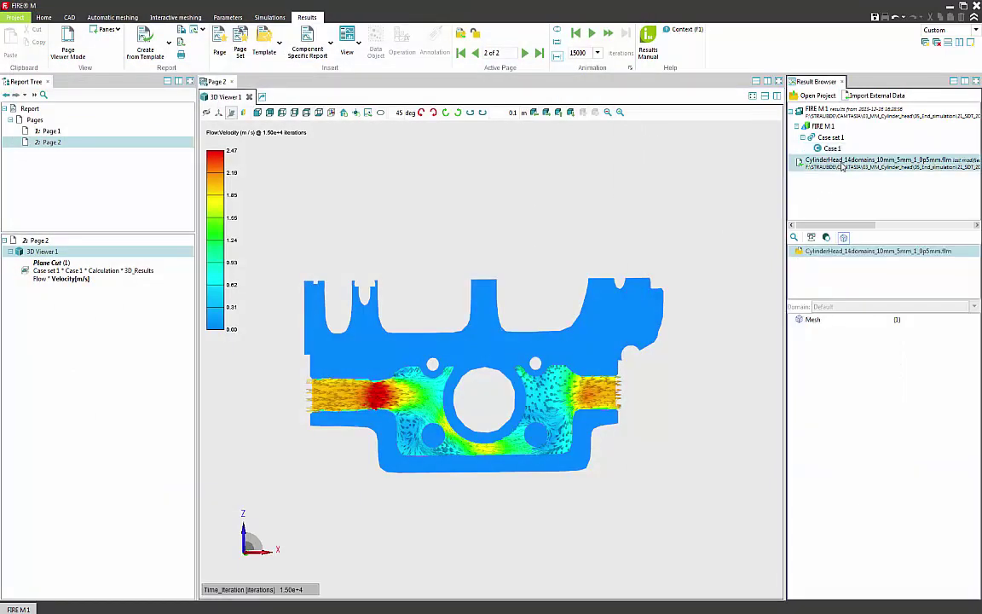
right_click(817, 325)
mouse_move(852, 325)
left_click(938, 326)
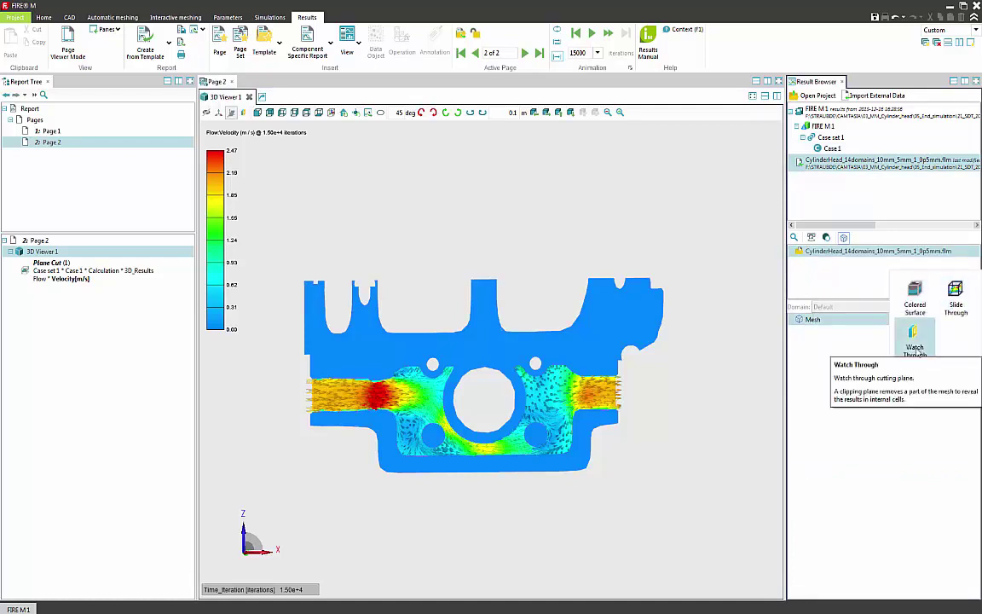
left_click(914, 345)
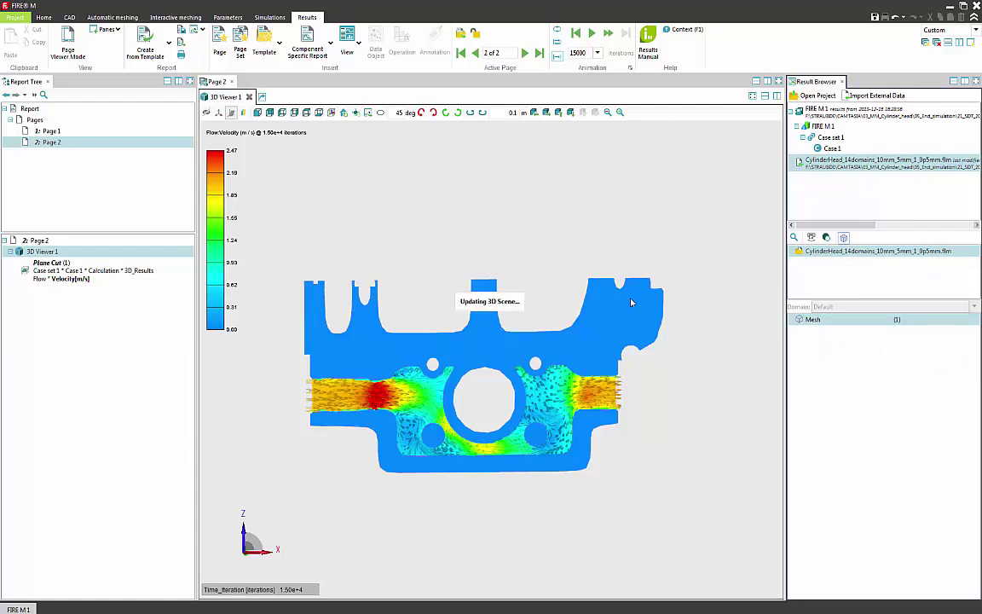
left_click_drag(690, 398, 475, 355)
- Set the Watch Through's cutting plane normal to 0, -1, 0
double_click(64, 293)
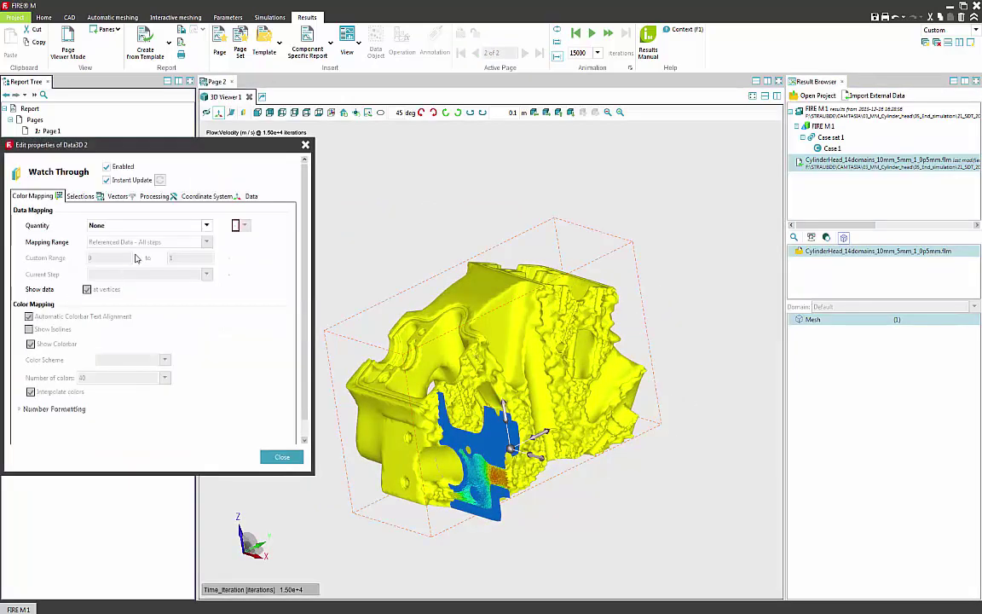
left_click(80, 196)
left_click(154, 196)
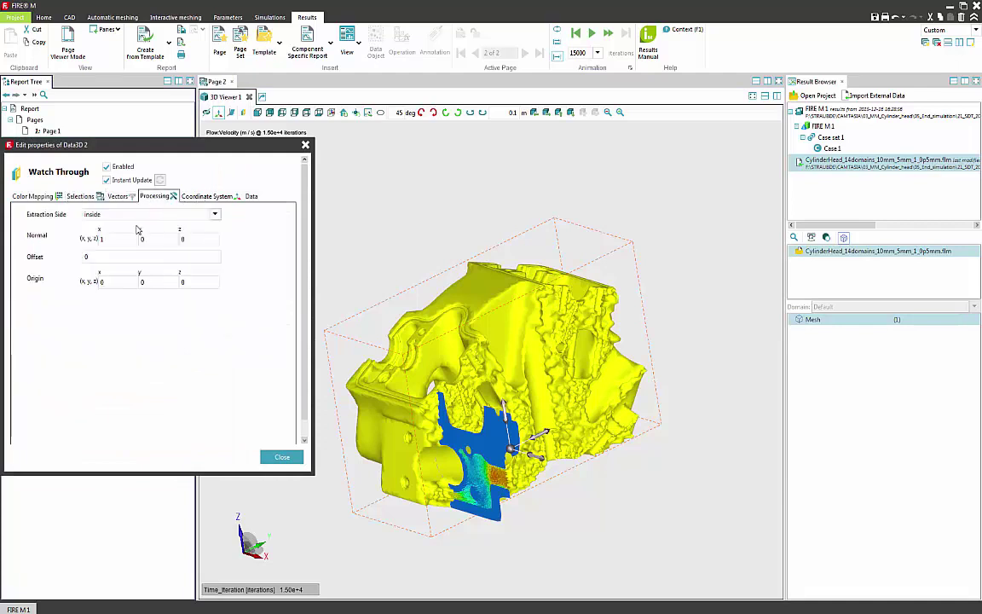
left_click(103, 239)
key("BackSpace")
type("0")
key("Tab")
type("-1")
key("Tab")
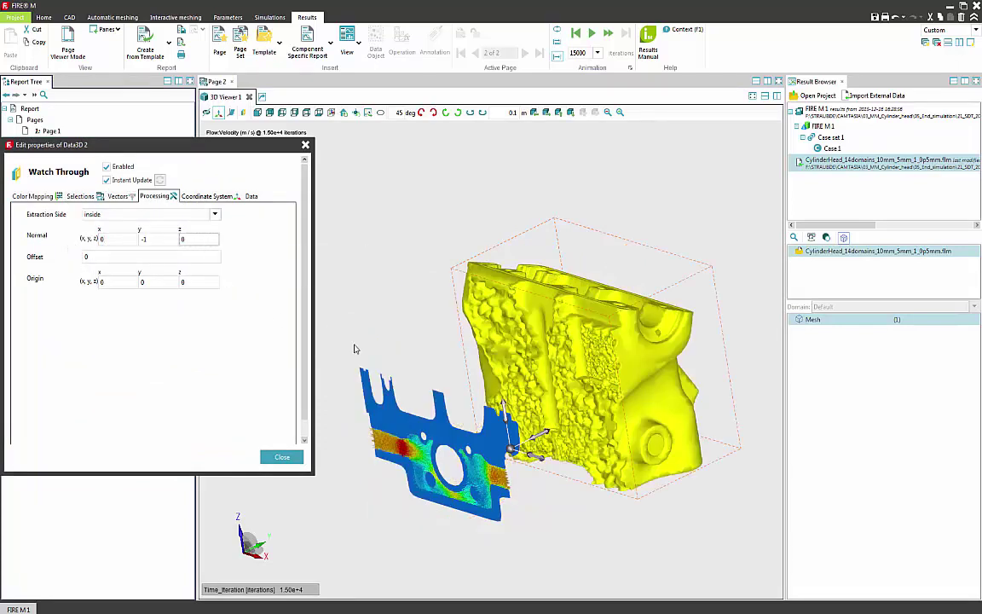
- Set the Watch Through's offset to 0.09 and close its properties
left_click(116, 255)
key("BackSpace")
type("0")
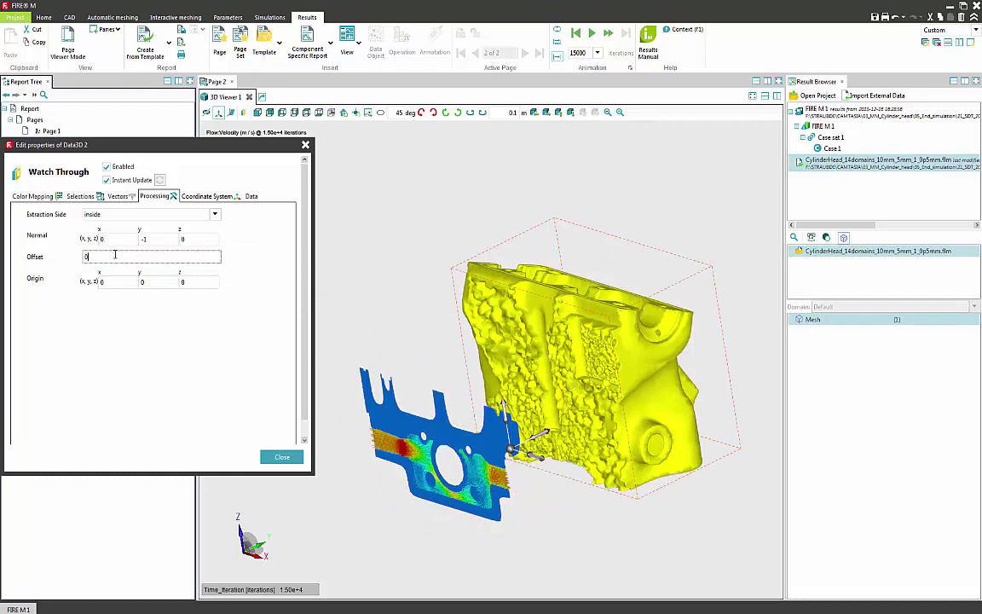
type(".09")
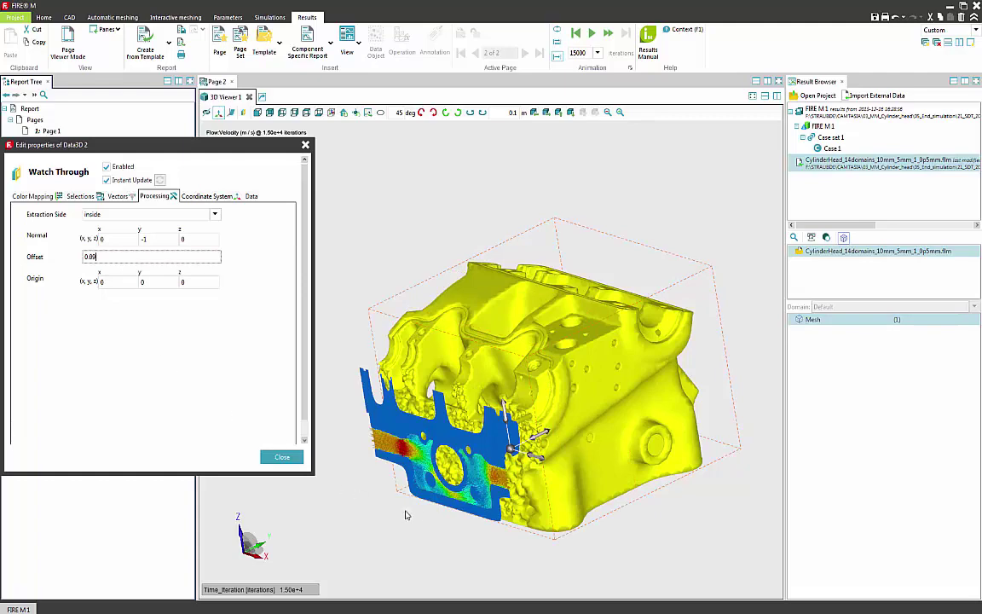
left_click_drag(408, 515, 495, 509)
left_click(281, 456)
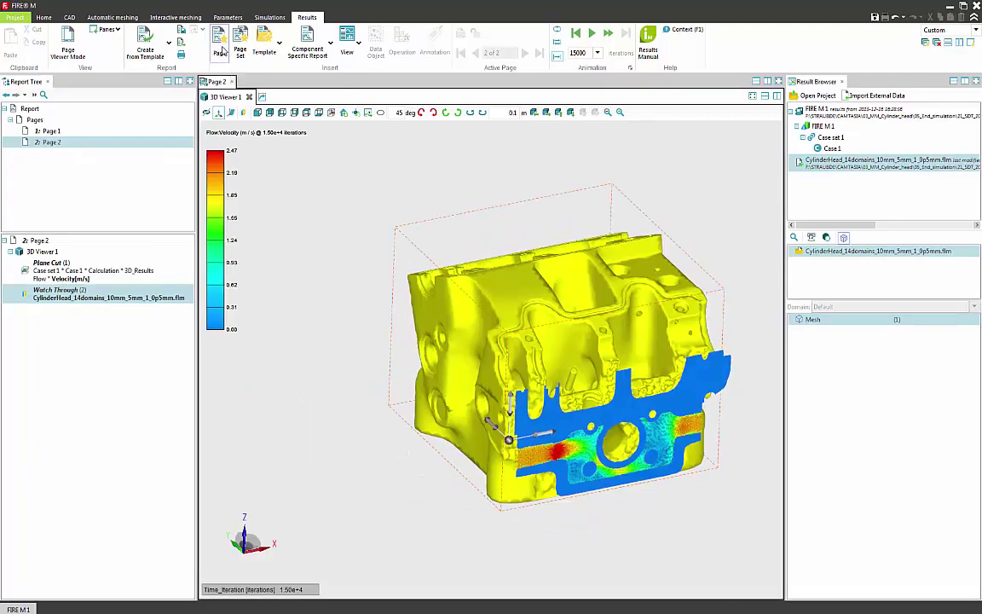
- Insert a new report page with a 3D viewer and display the imported cylinder head mesh there as a Watch Through
left_click(219, 51)
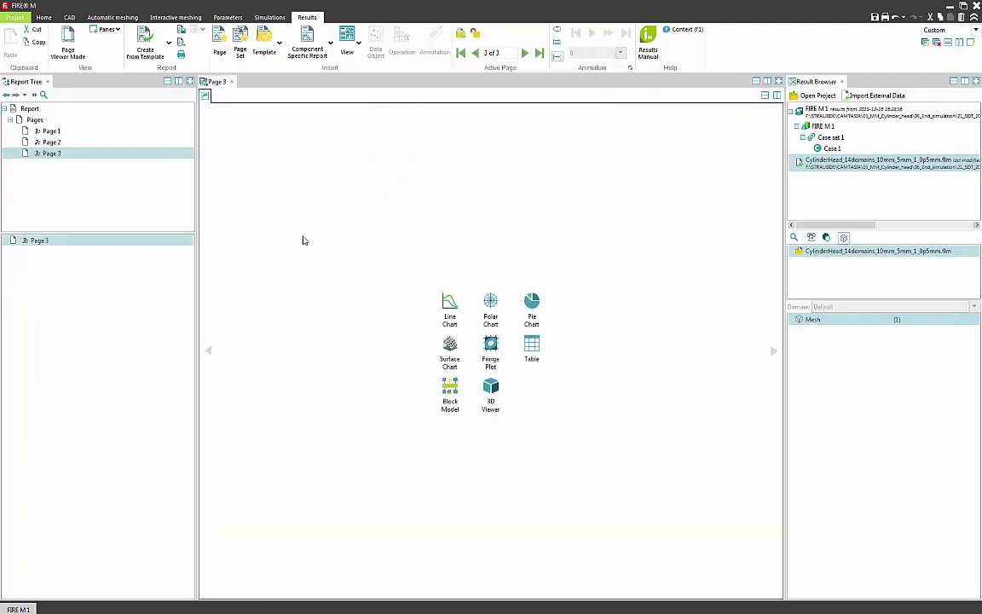
double_click(813, 320)
right_click(827, 320)
mouse_move(870, 323)
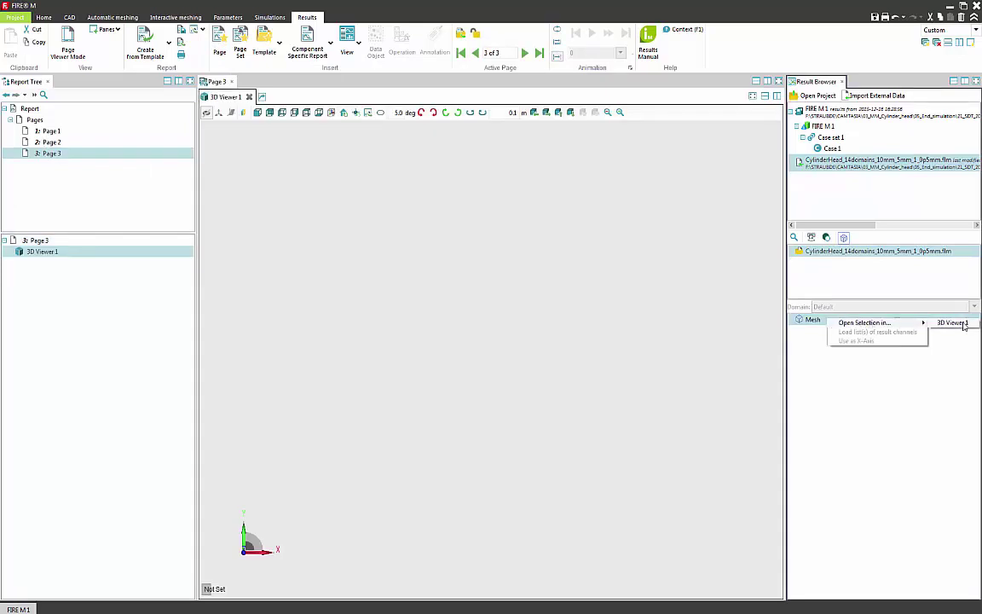
left_click(952, 322)
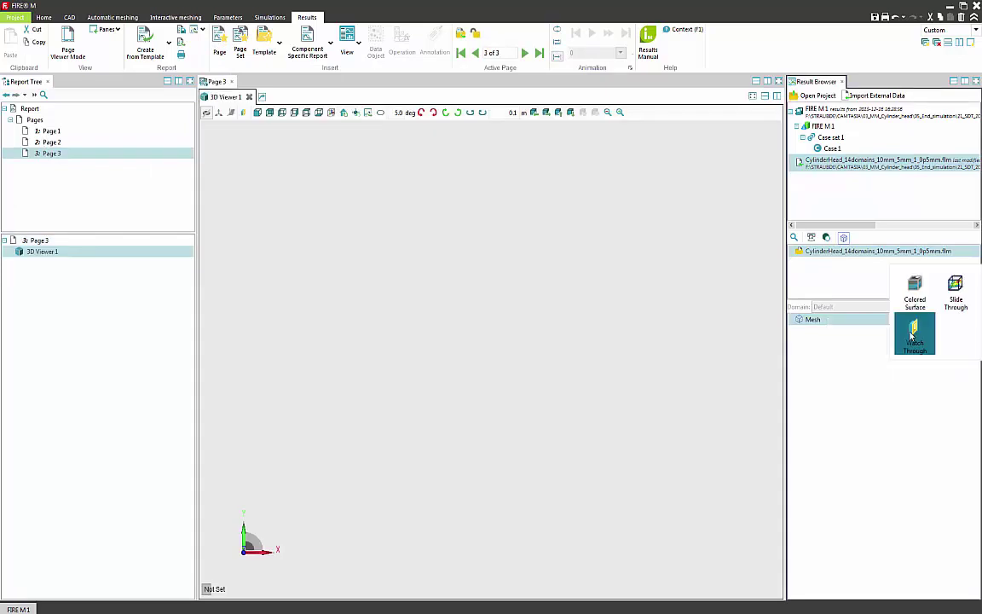
left_click(913, 336)
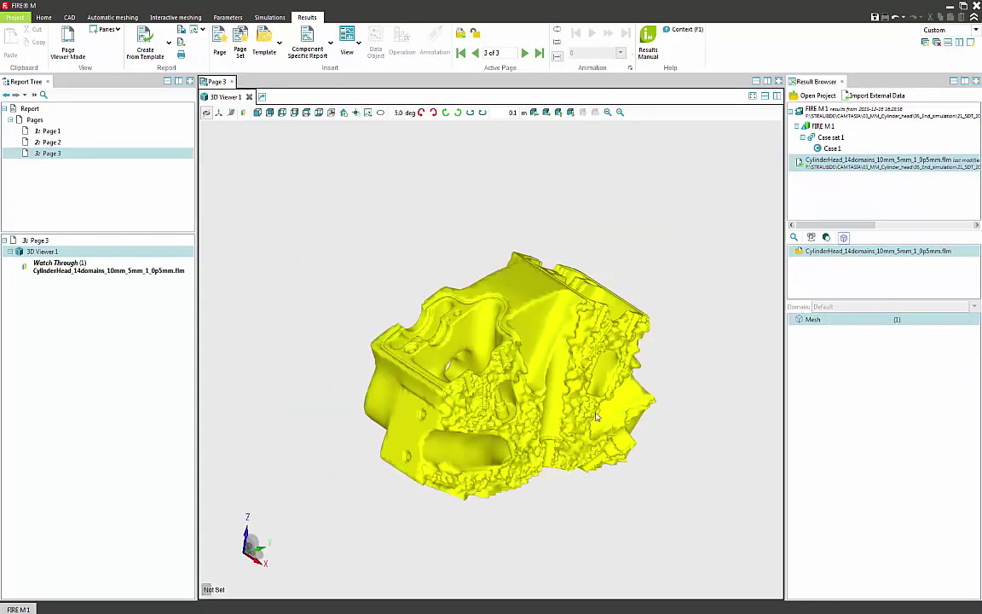
- Add Flow:Velocity from Case 1's 3D results to the new page's viewer as a Colored Surface
left_click(831, 150)
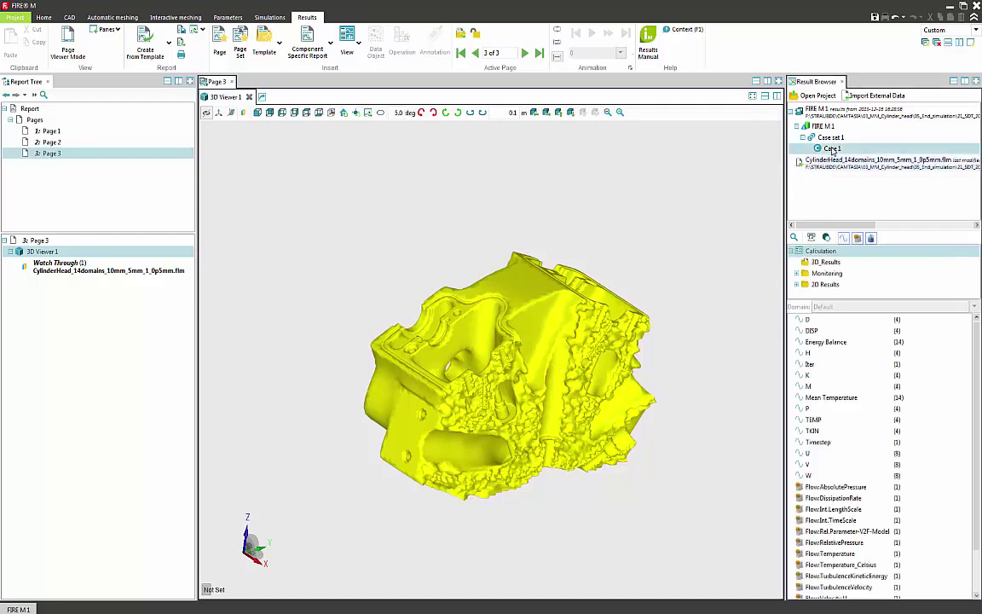
left_click(825, 262)
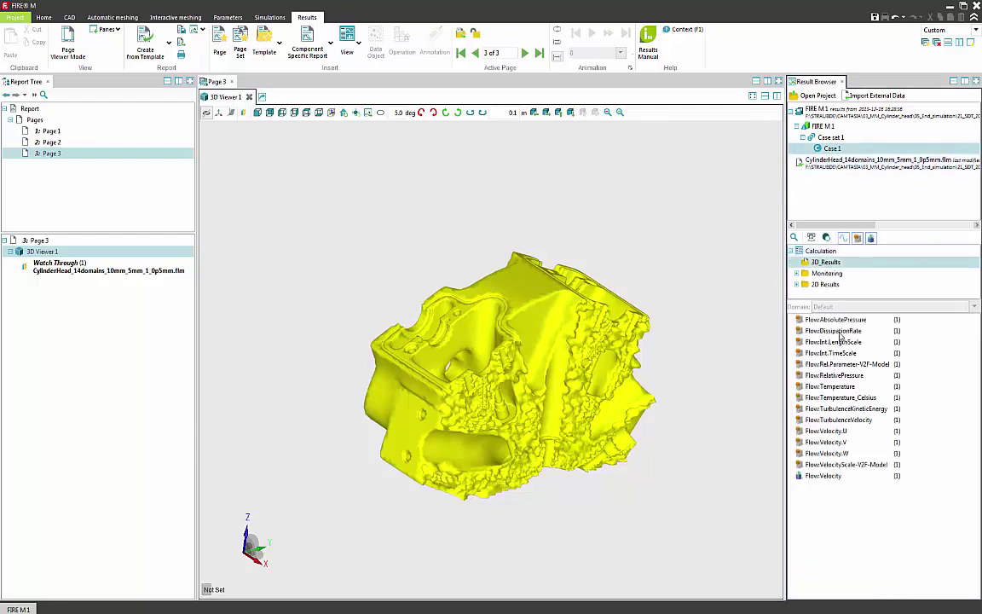
right_click(834, 475)
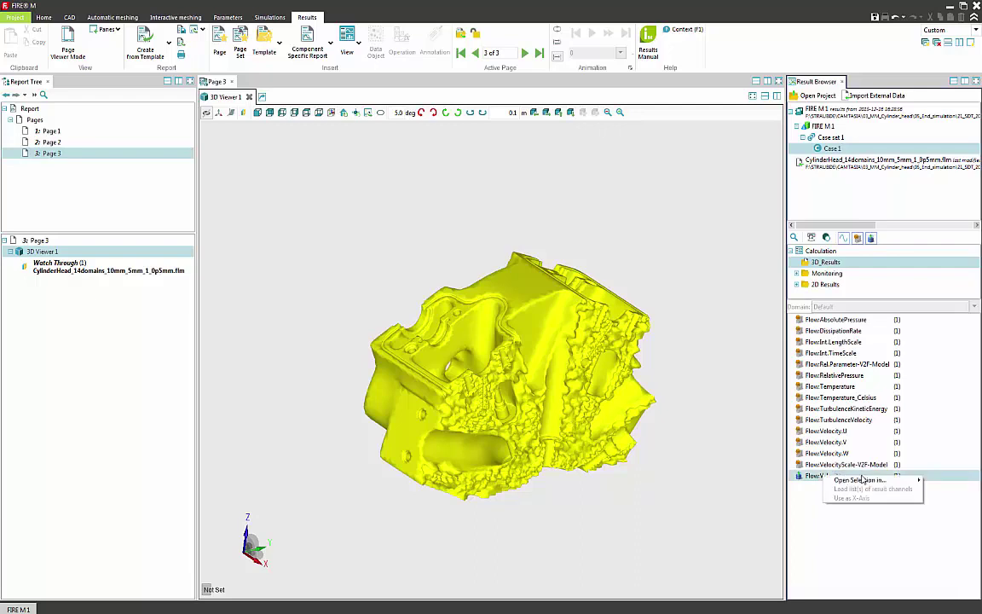
mouse_move(878, 481)
left_click(946, 479)
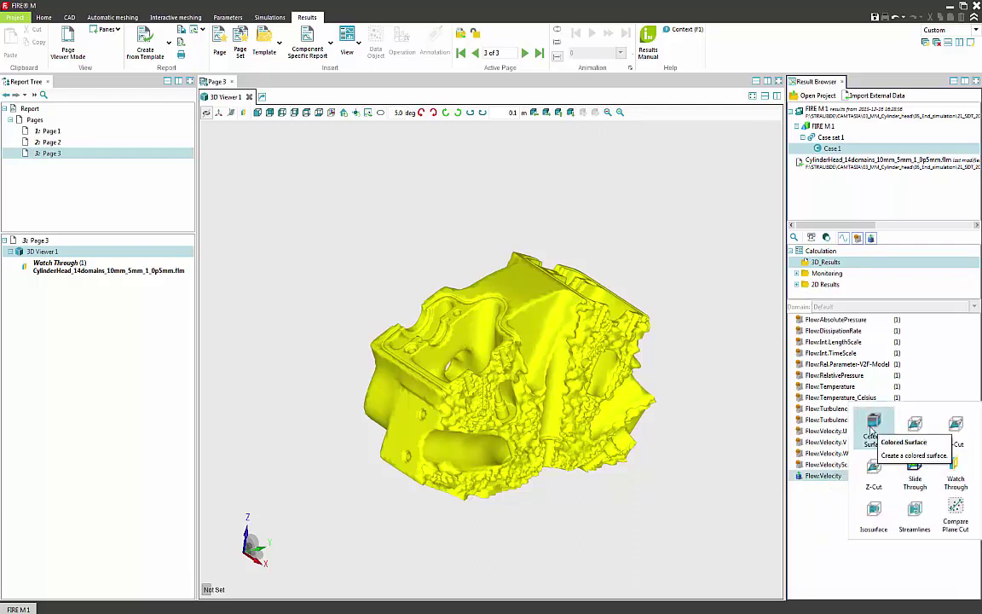
left_click(871, 430)
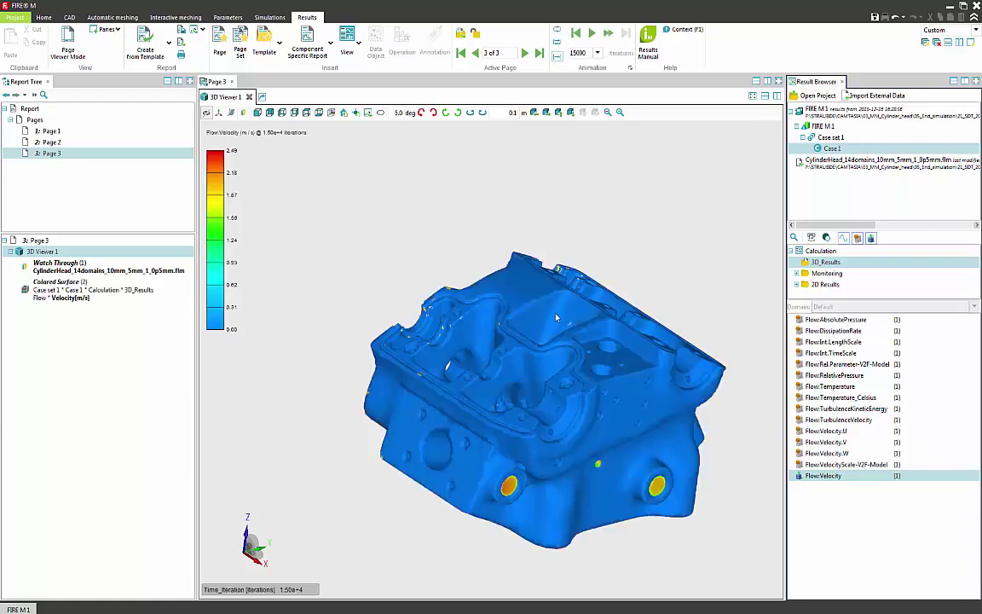
- Restrict the velocity Colored Surface to the DOM_2 selection instead of the complete mesh and set its transparency to 70 percent
double_click(59, 294)
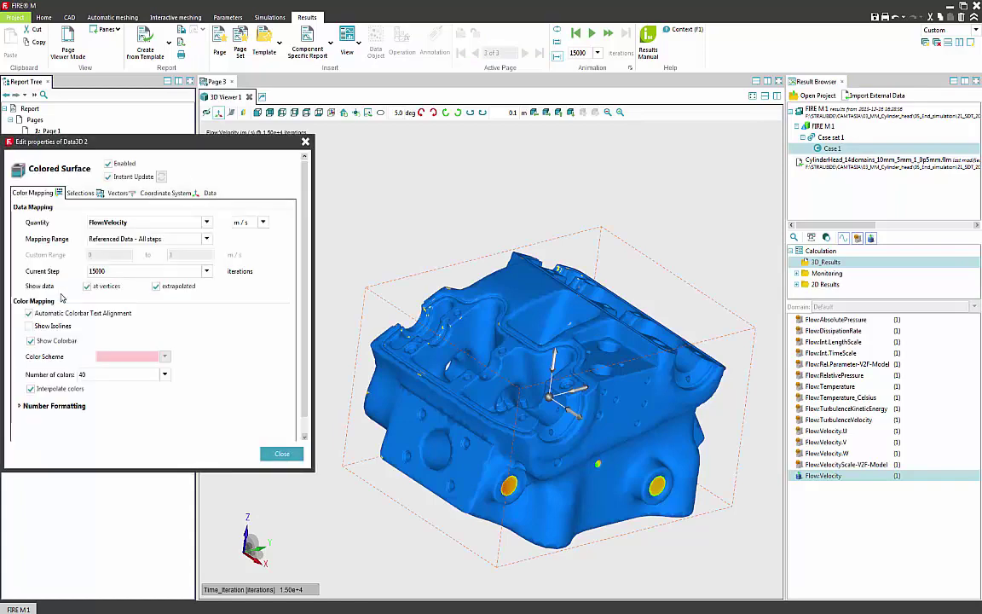
left_click(80, 193)
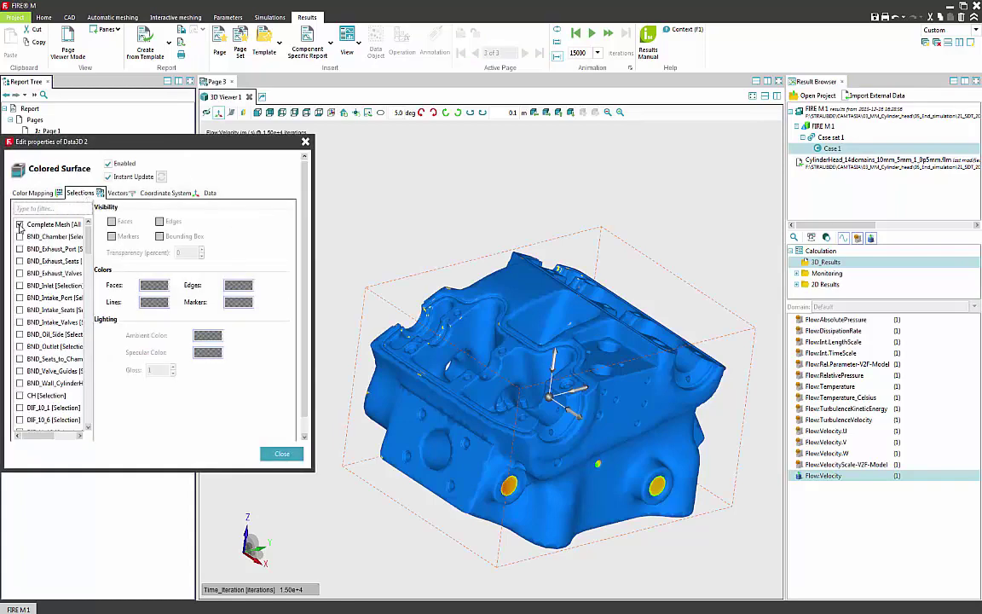
left_click(19, 224)
left_click_drag(88, 232, 86, 311)
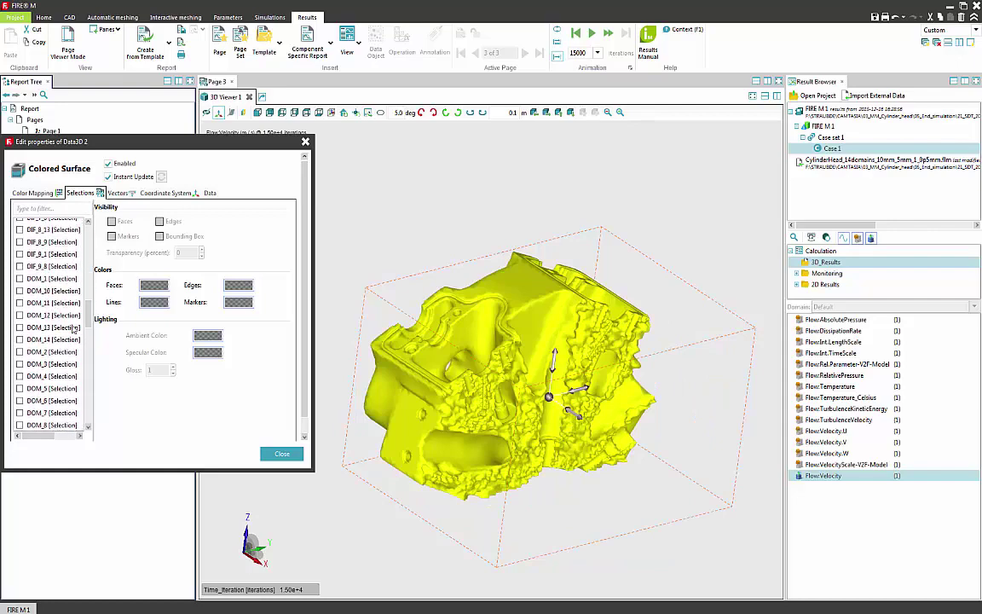
left_click(20, 352)
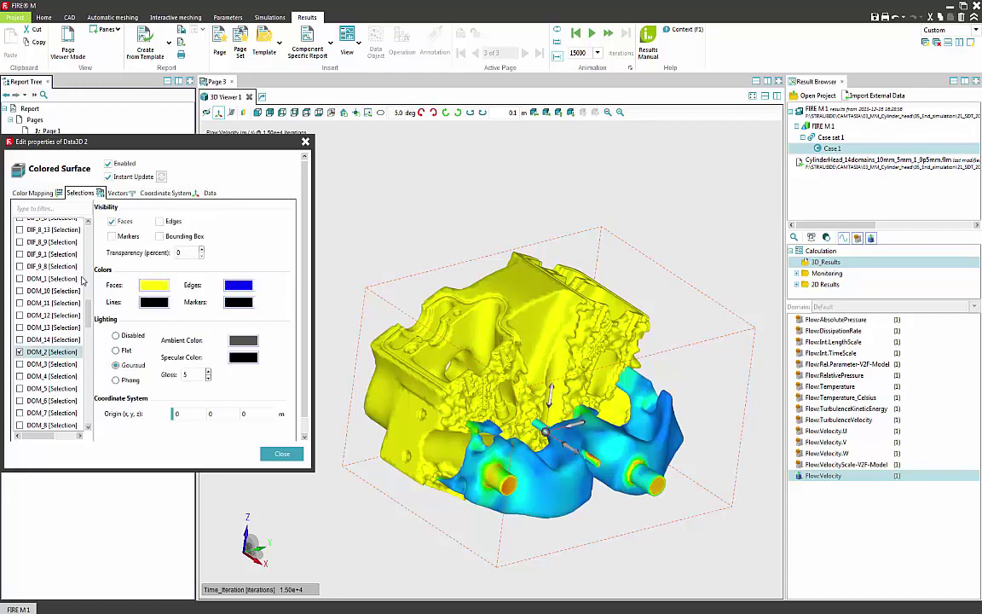
double_click(189, 253)
type("7")
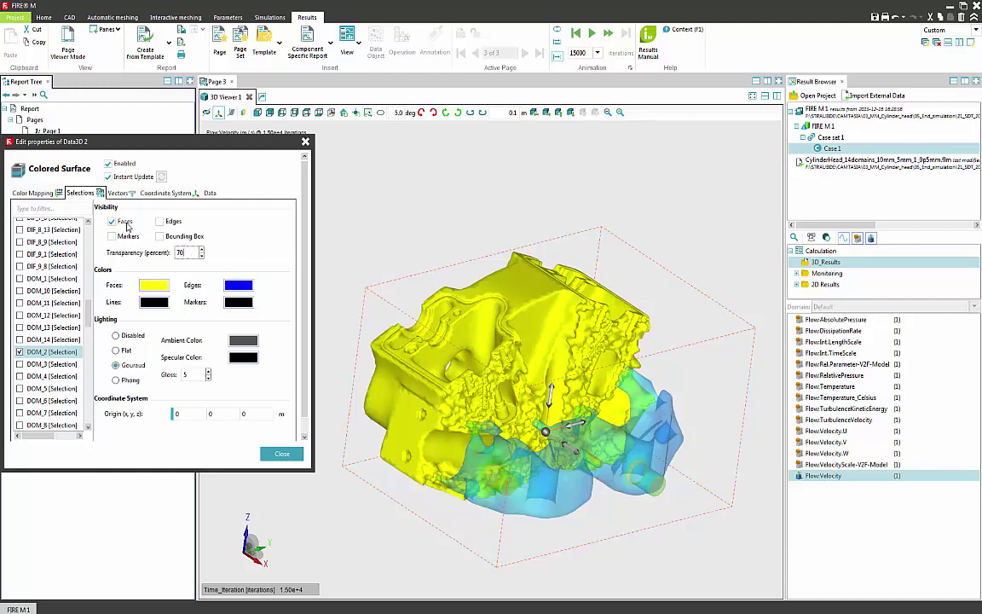
- Enable vectors on the velocity Colored Surface with uniform glyph size
left_click(118, 193)
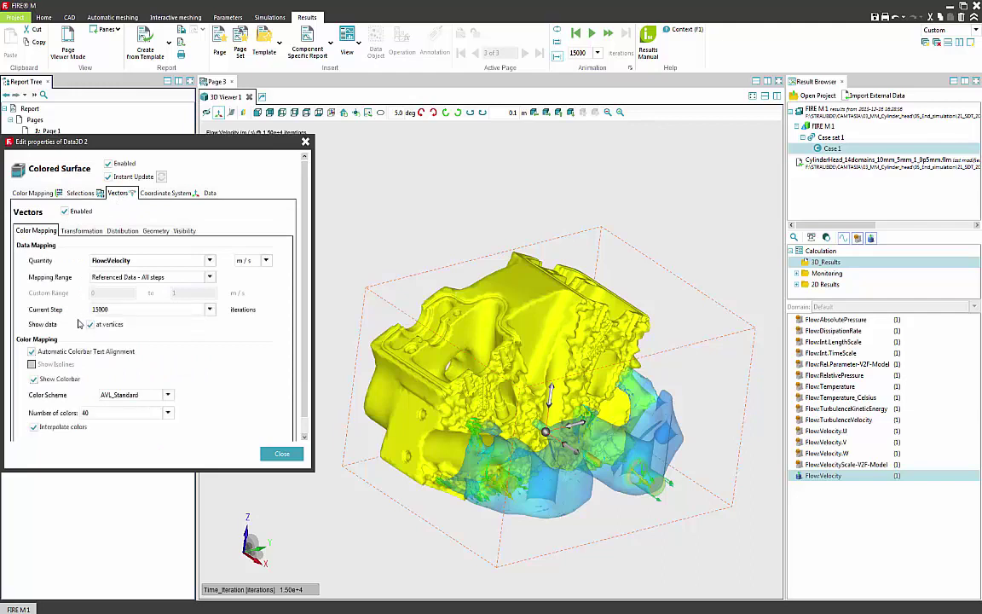
left_click(83, 230)
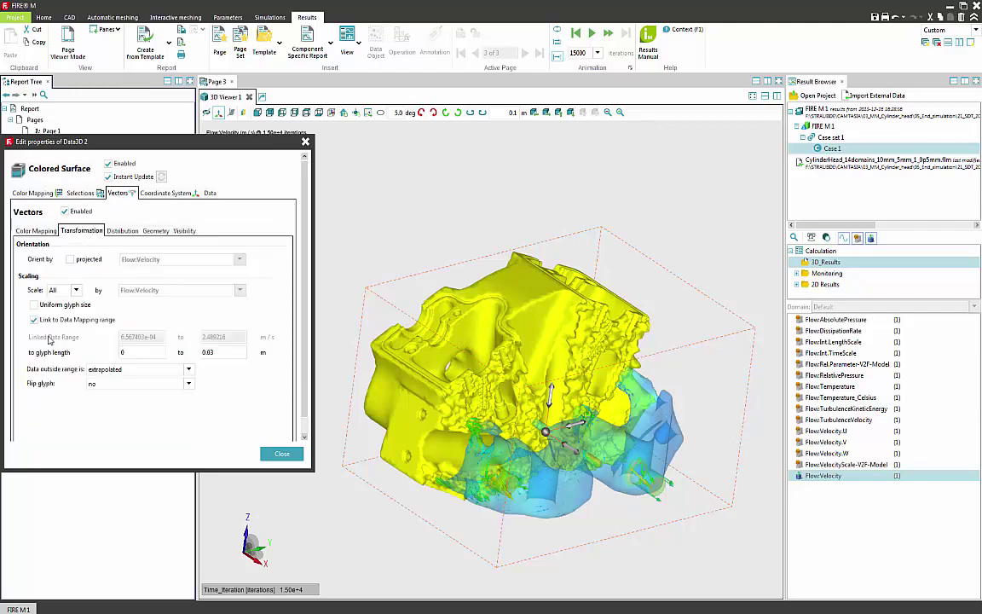
left_click(34, 305)
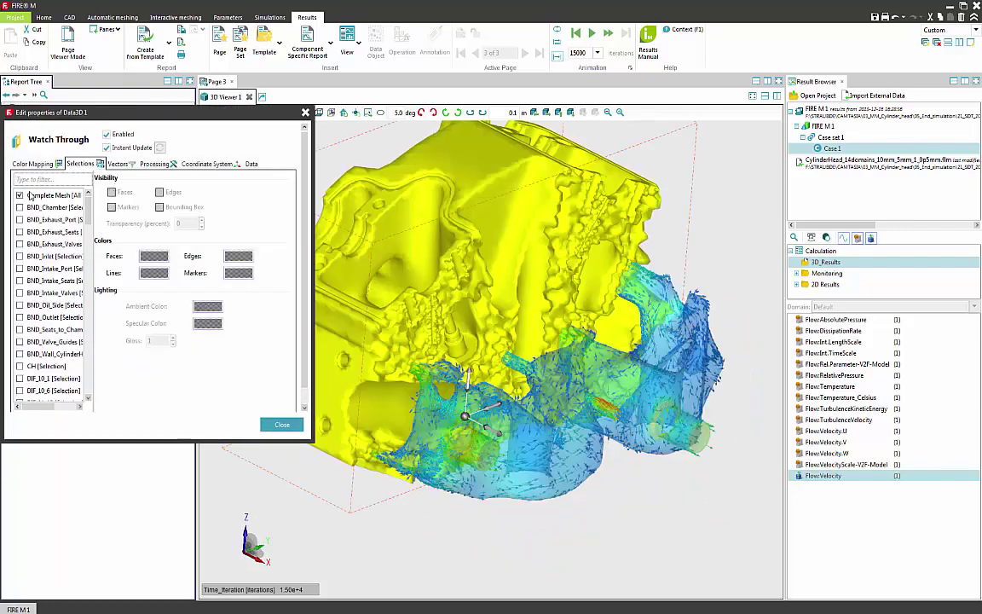
- Set the transparency of the Watch Through's complete mesh to 80 percent
left_click(38, 195)
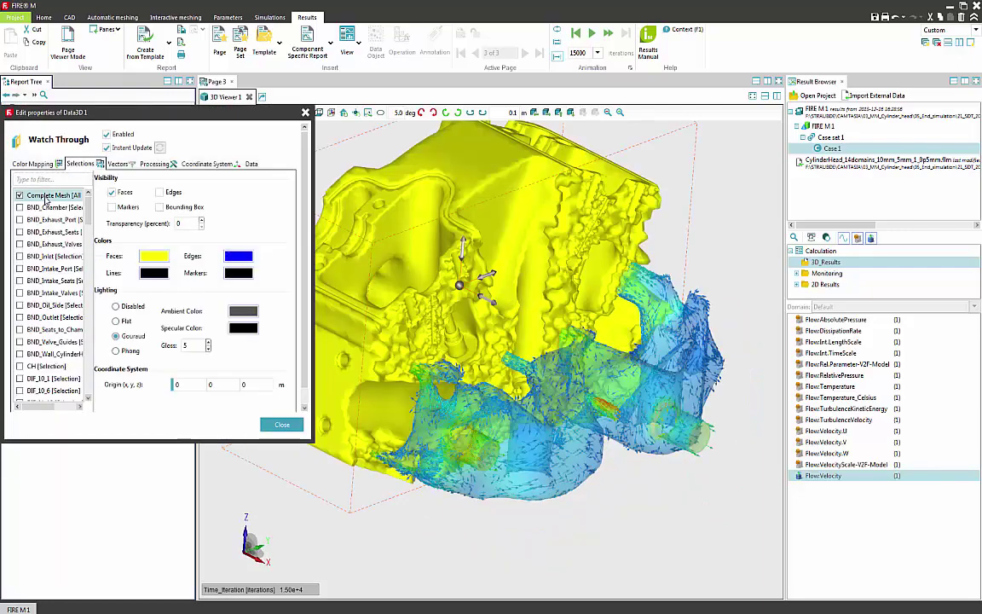
double_click(181, 223)
type("80")
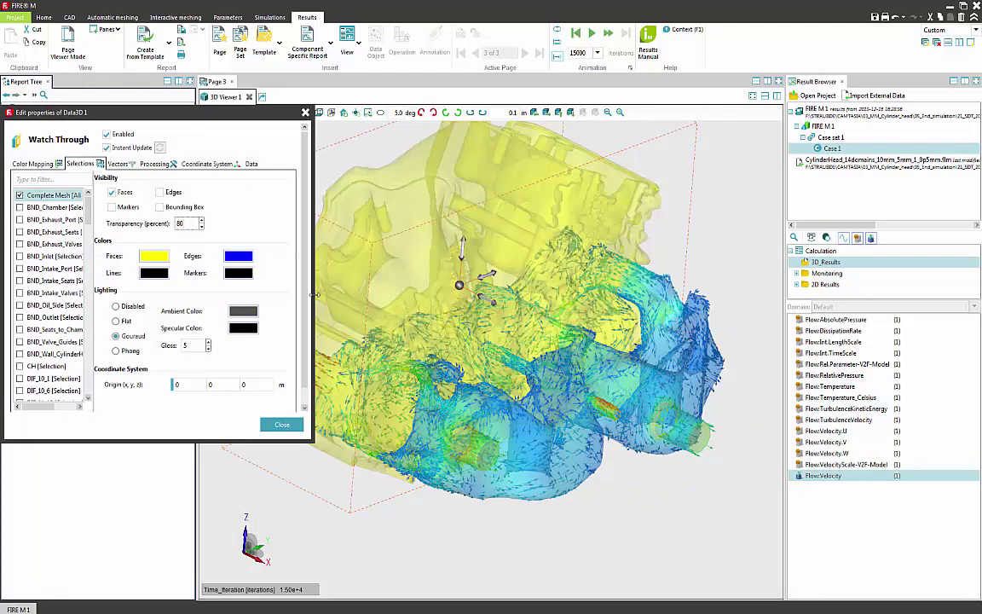
- Recolor the faces of the Watch Through's complete mesh to green #00FF9E, with 60 percent transparency and Phong lighting
left_click_drag(646, 504, 565, 539)
scroll(565, 538, "down", 2)
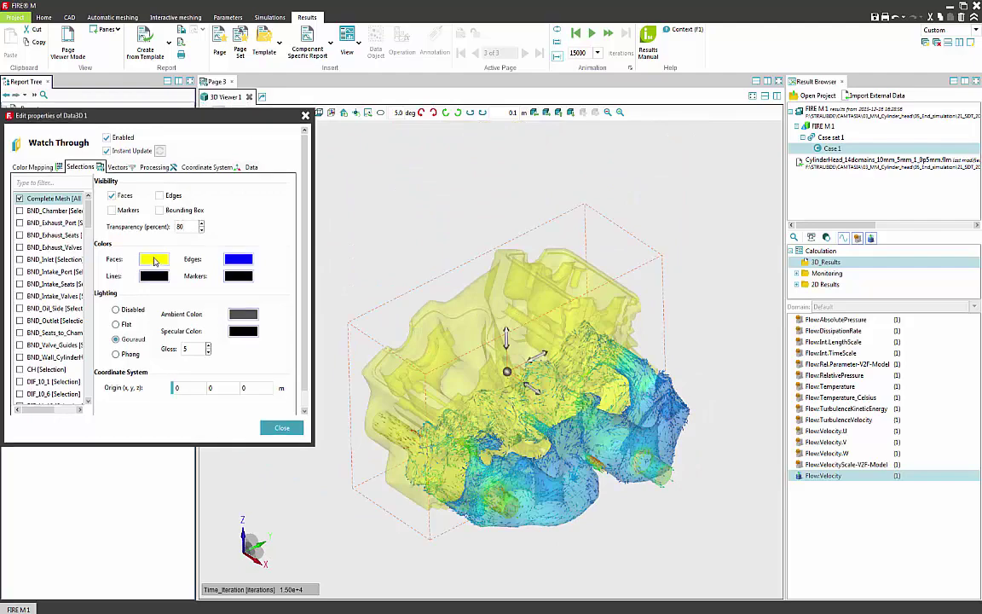
left_click(154, 262)
mouse_move(49, 264)
left_mouse_down()
mouse_move(60, 245)
mouse_move(45, 261)
left_mouse_up()
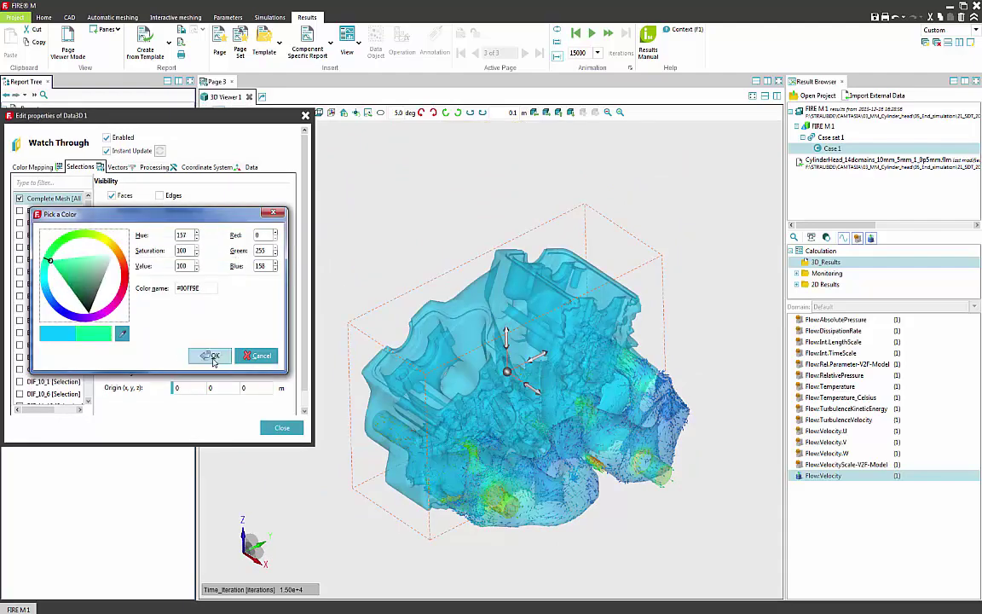
left_click(210, 355)
scroll(640, 529, "up", 4)
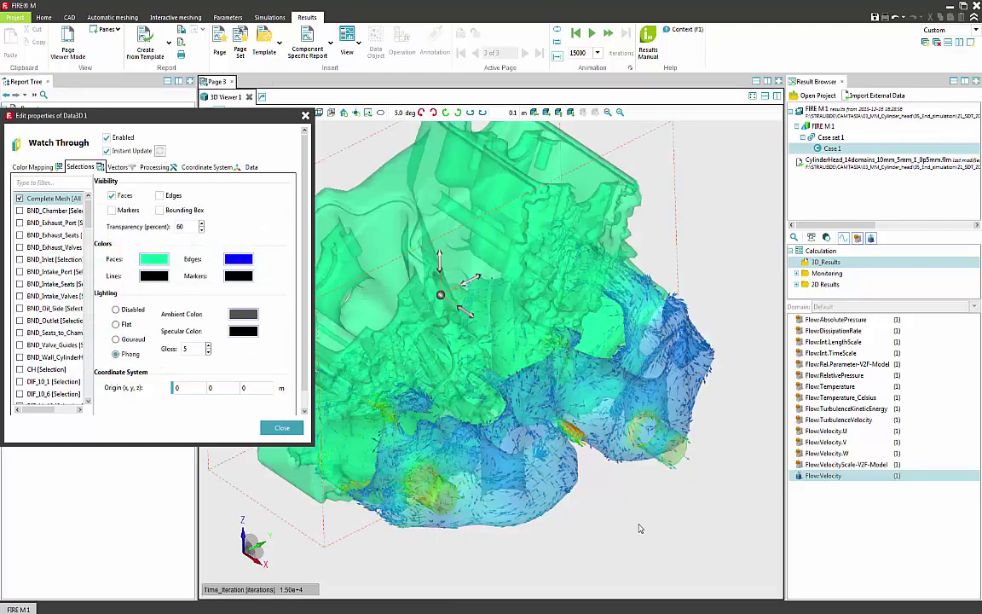
scroll(640, 528, "down", 4)
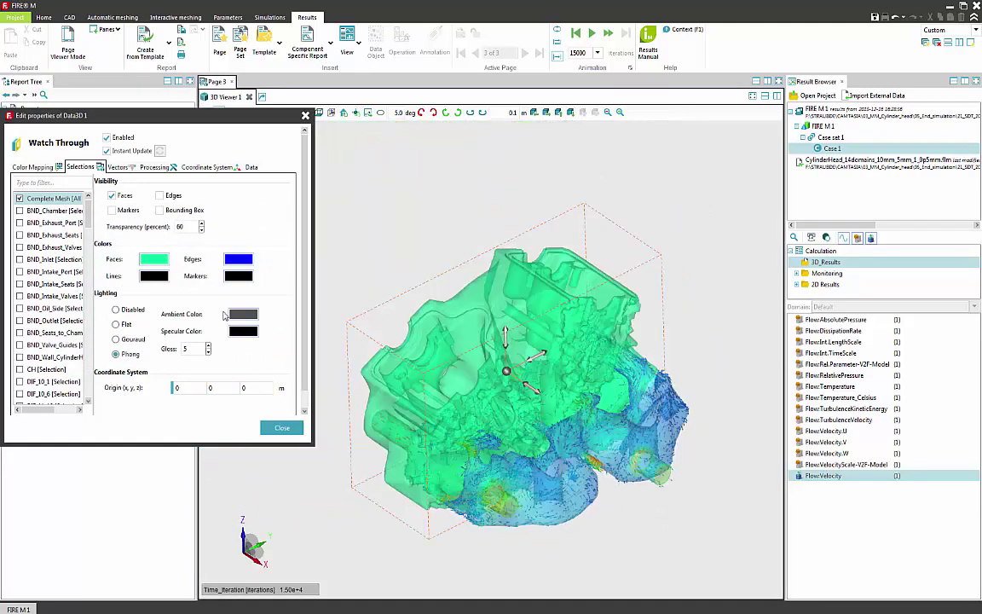
left_click(284, 430)
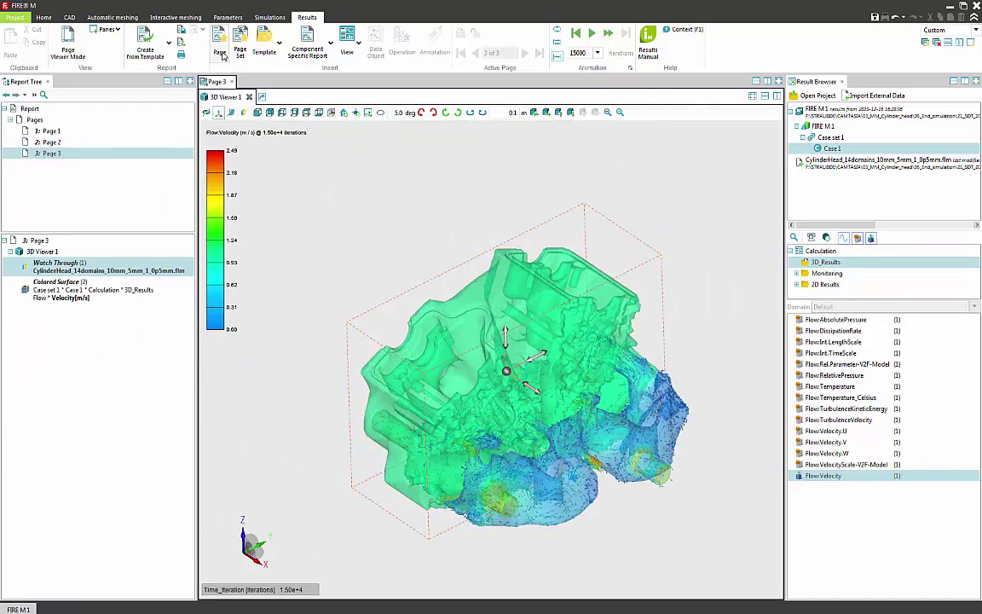
- Insert a new page with a Line Chart and plot the Mean Temperature curves from Case 1's 2D Results in it
left_click(180, 54)
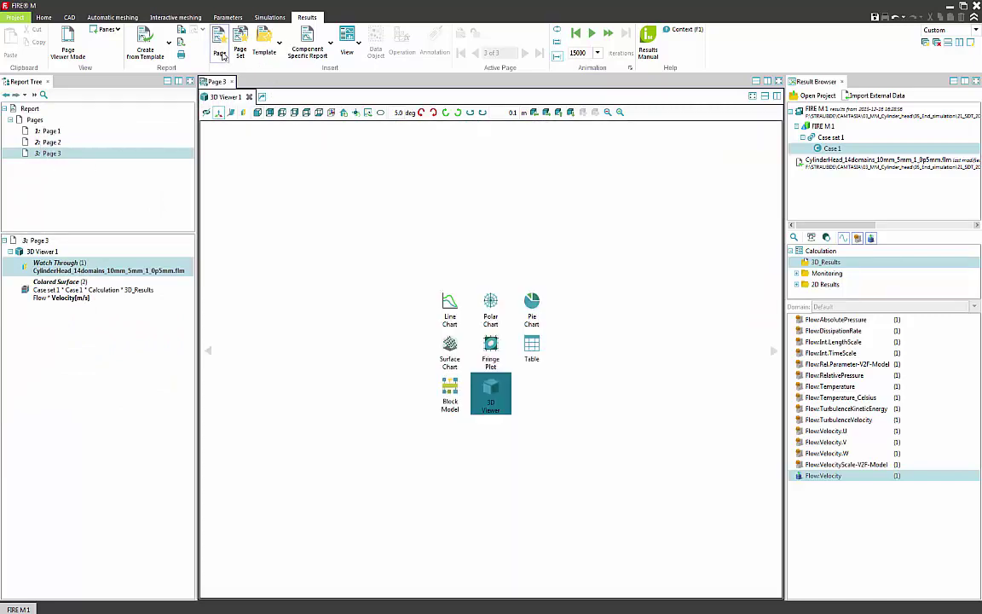
left_click(825, 284)
double_click(831, 331)
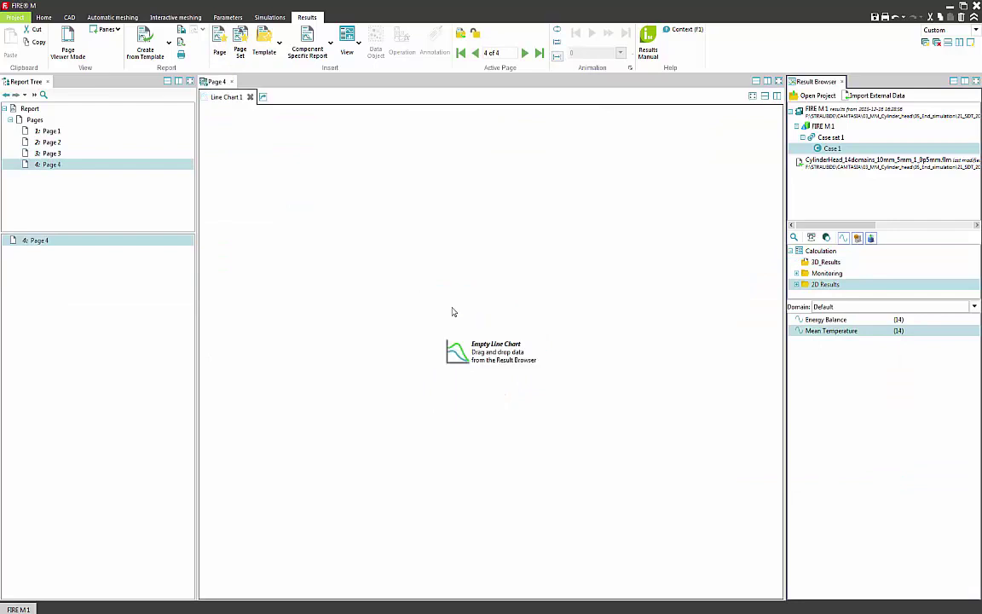
right_click(814, 331)
mouse_move(844, 330)
left_click(957, 332)
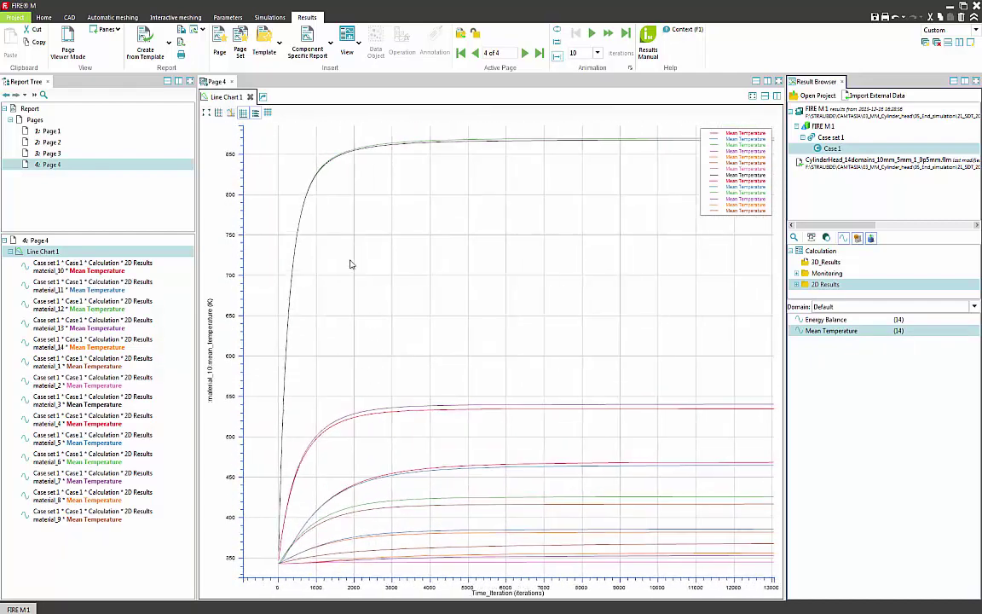
- Examine the color, title, line pattern and data reference settings of the material_10 Mean Temperature curve
left_click(325, 167)
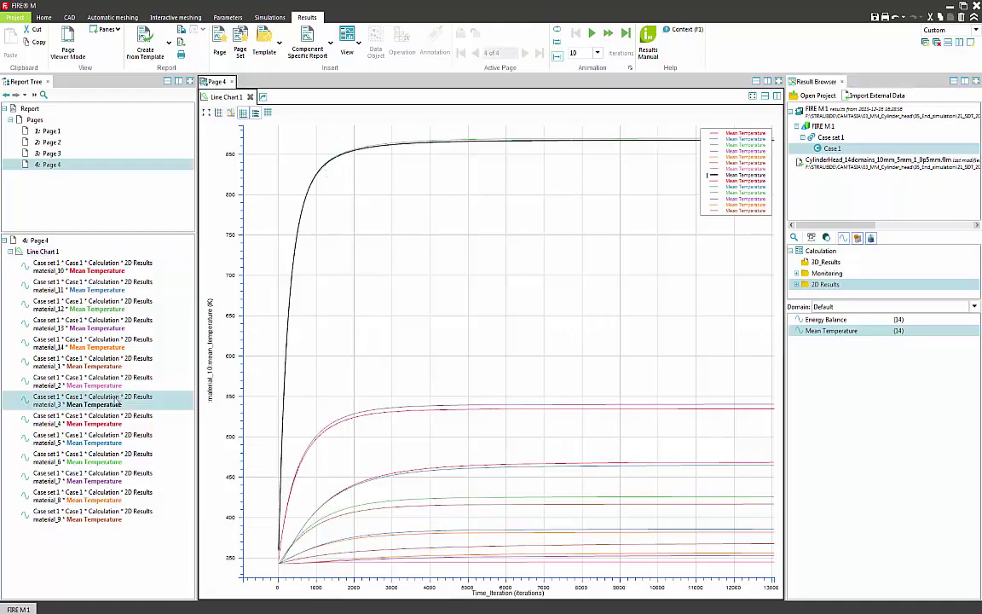
double_click(91, 264)
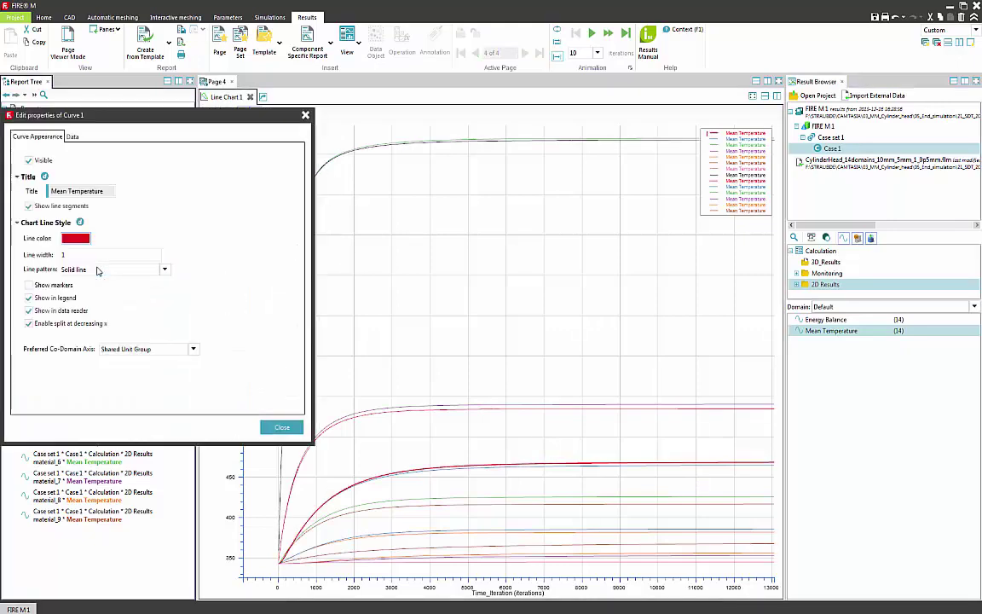
left_click(68, 238)
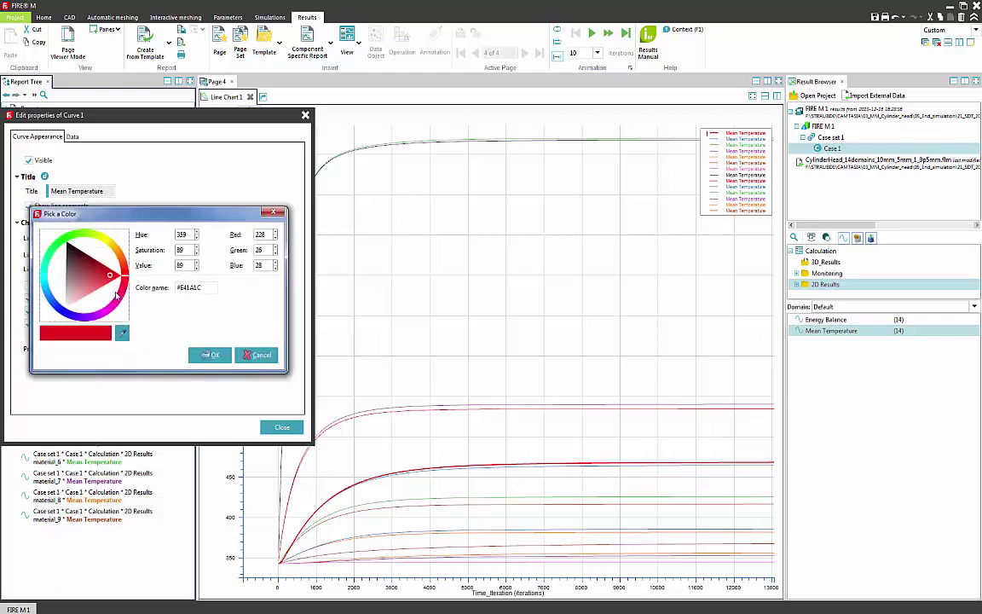
left_click(260, 357)
left_click(43, 191)
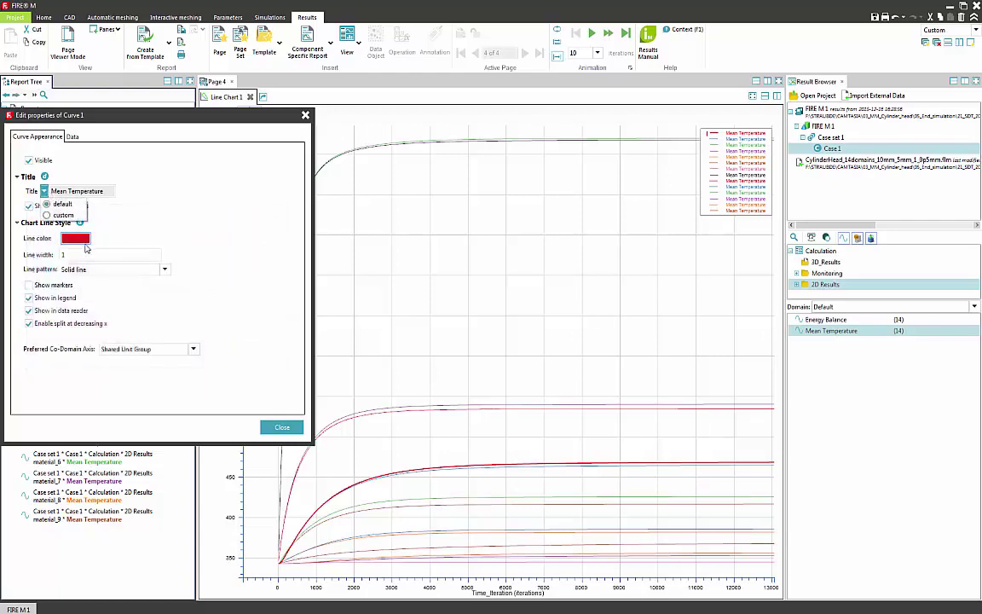
left_click(67, 230)
left_click(92, 270)
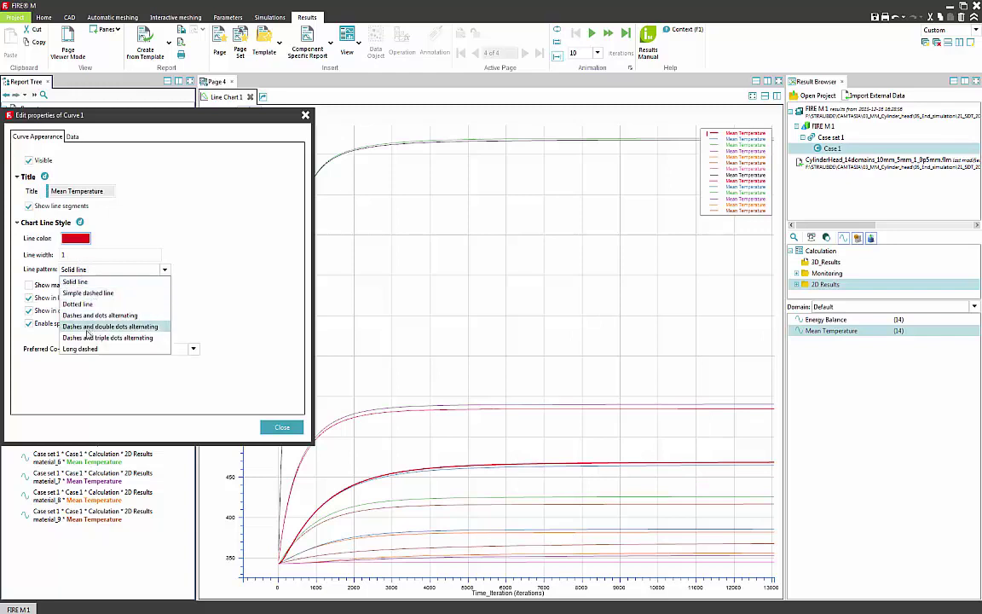
left_click(117, 391)
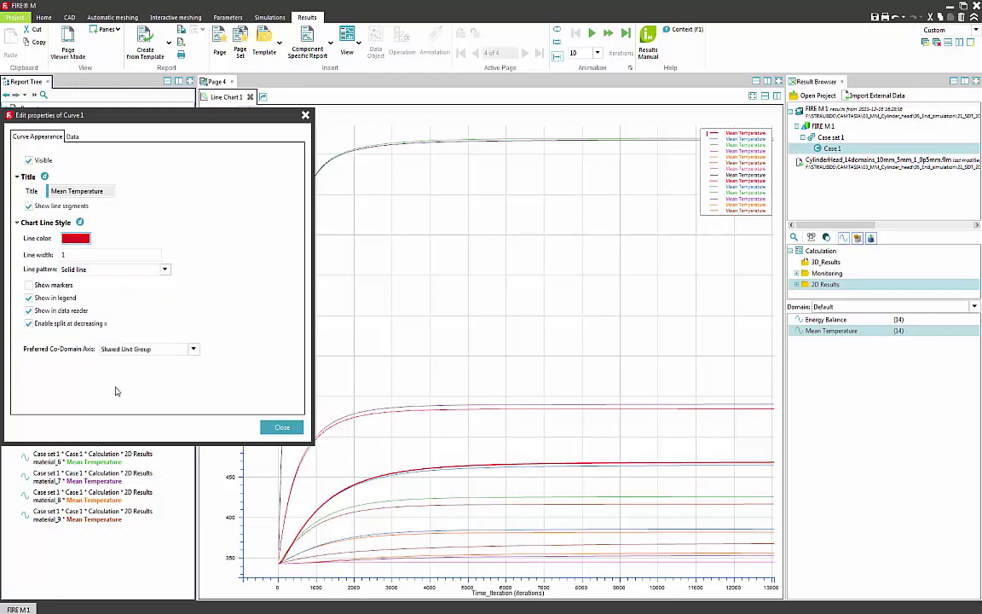
left_click(72, 136)
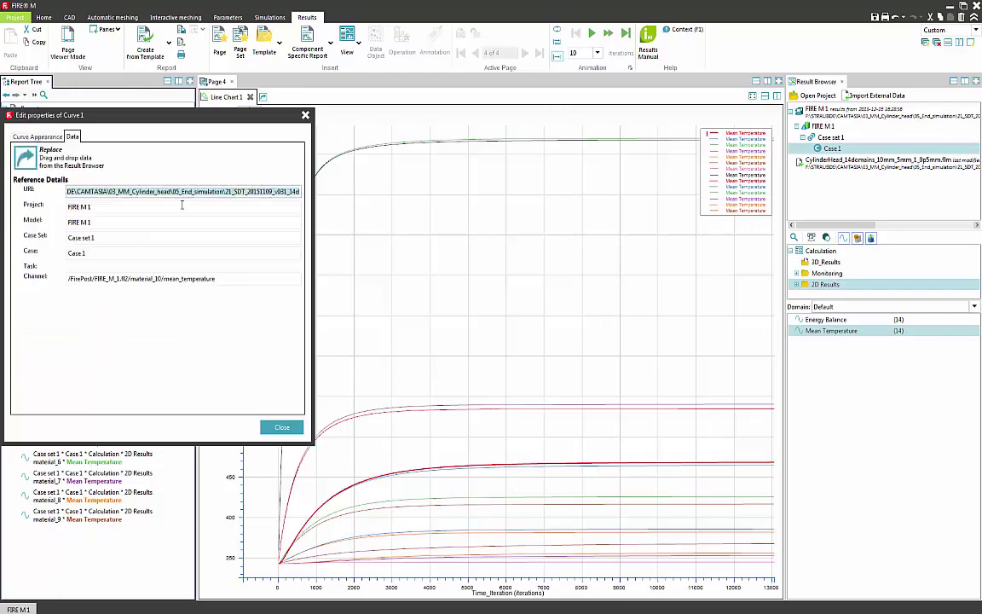
left_click(282, 428)
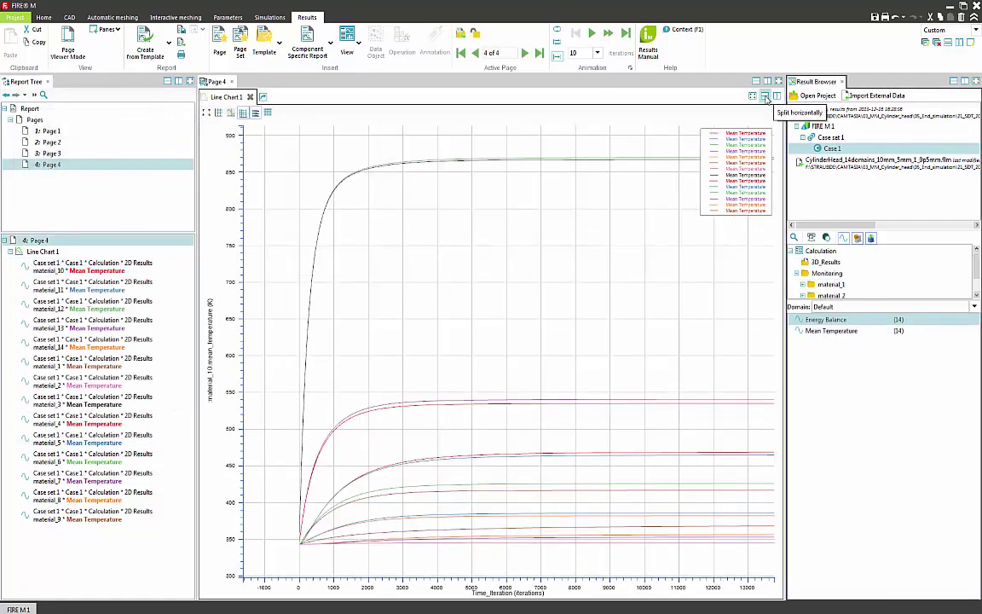
- Split the page horizontally and place a second Line Chart in the new lower area
left_click(764, 96)
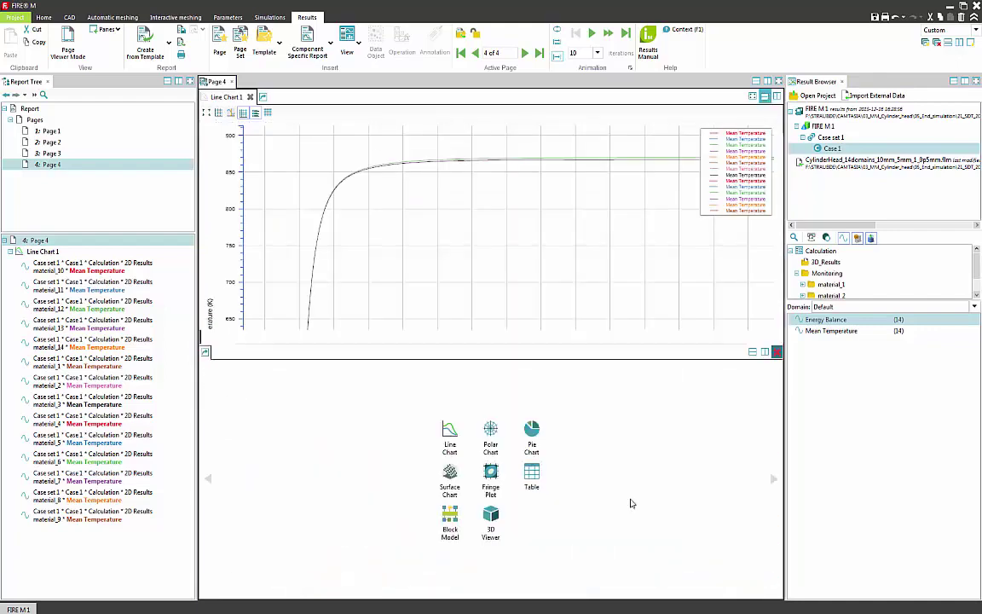
left_click(450, 433)
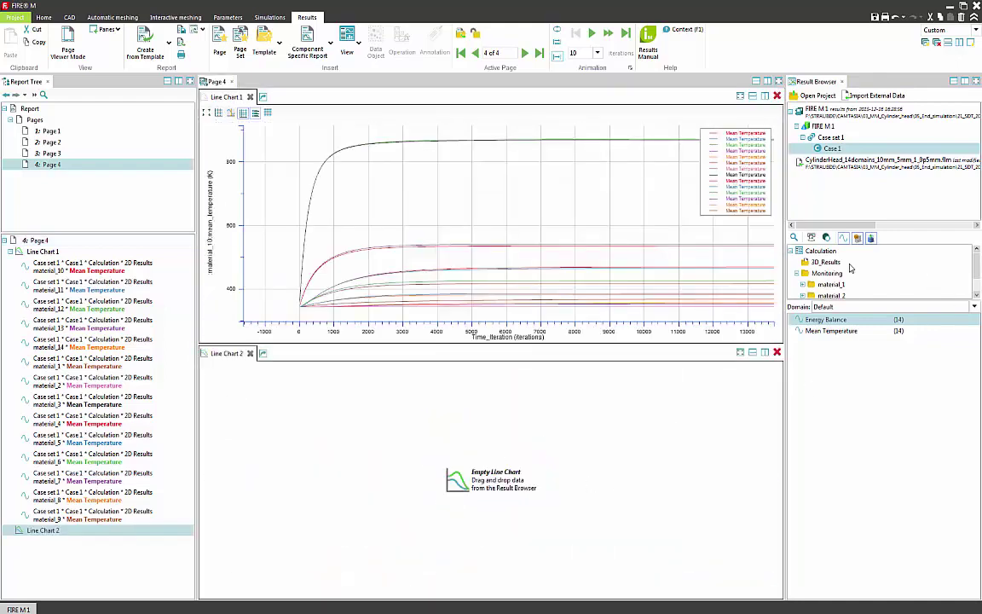
- Add the TEMP monitoring result of material_4's cell_180083 to both Line Chart 1 and Line Chart 2
left_click_drag(837, 297, 840, 398)
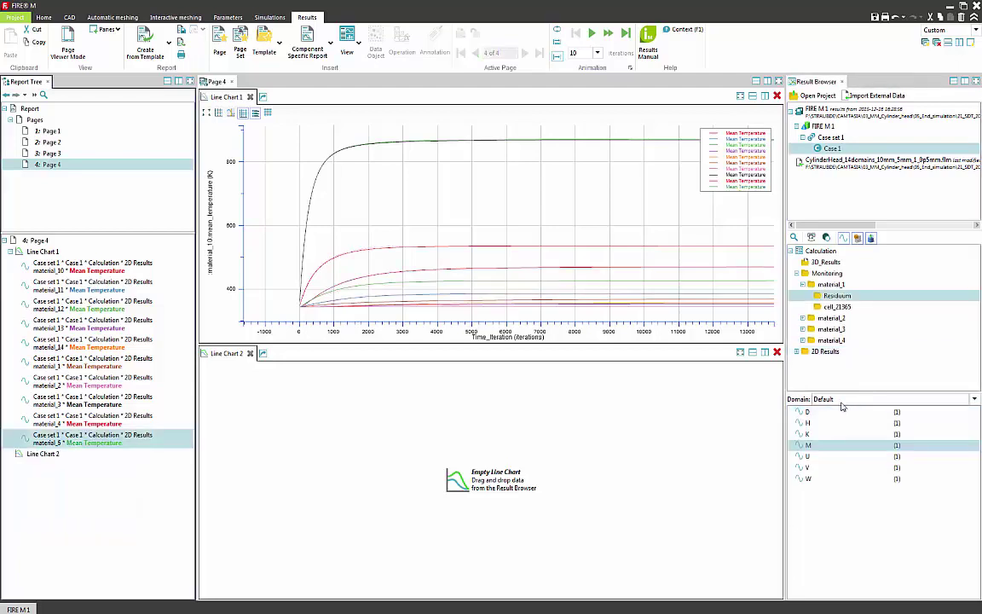
double_click(831, 339)
left_click(837, 351)
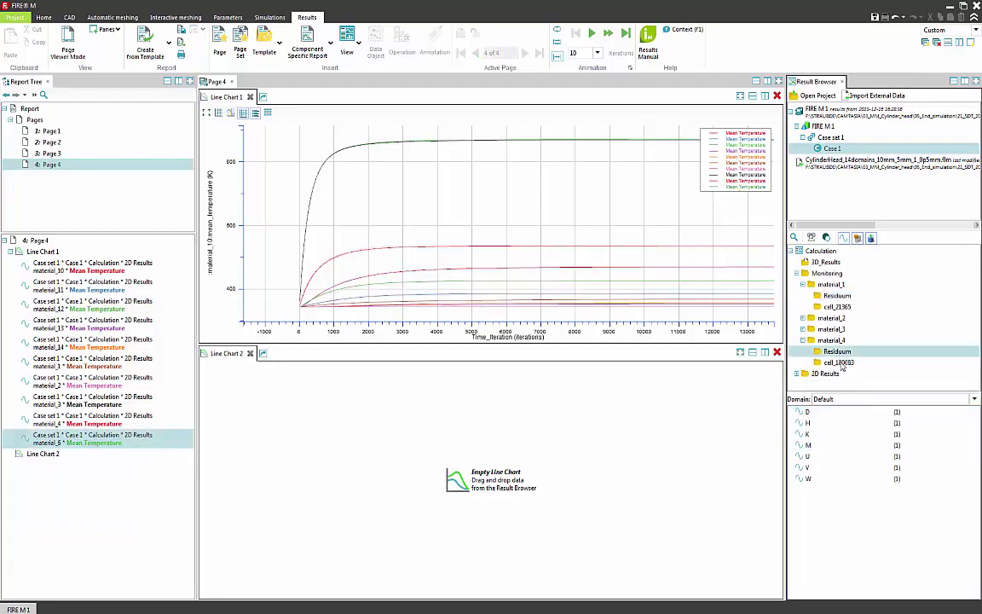
left_click(838, 362)
left_click(814, 436)
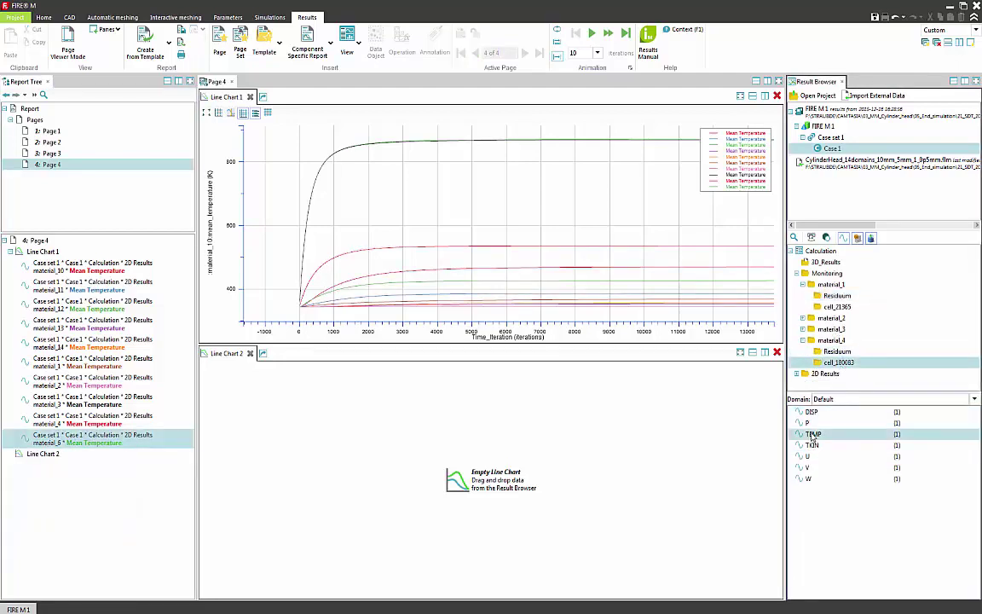
double_click(814, 435)
right_click(814, 436)
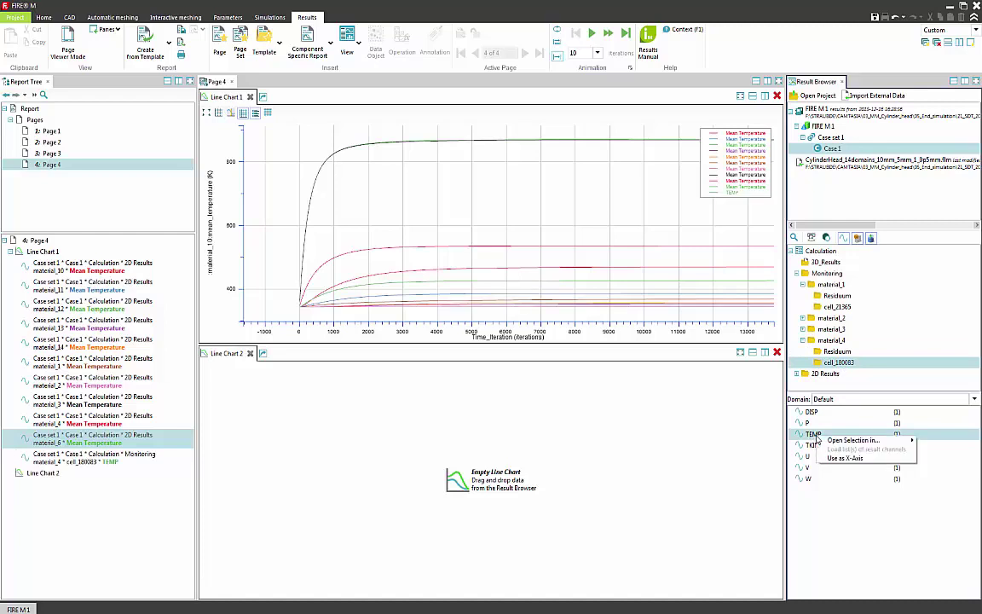
mouse_move(839, 438)
left_click(936, 454)
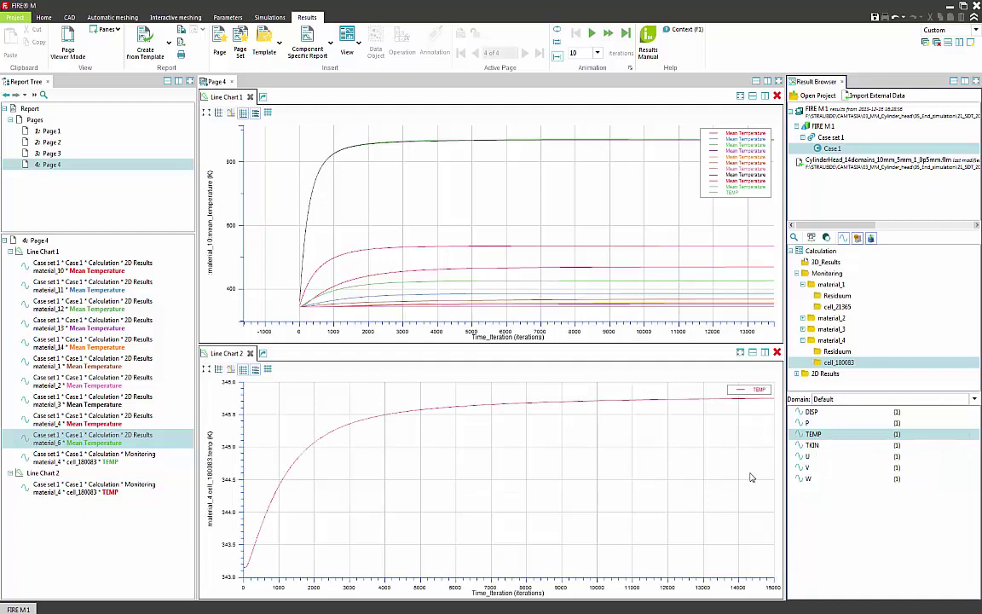
- Look through the 2D Results, the available page templates, the view types and the print options
left_click(822, 375)
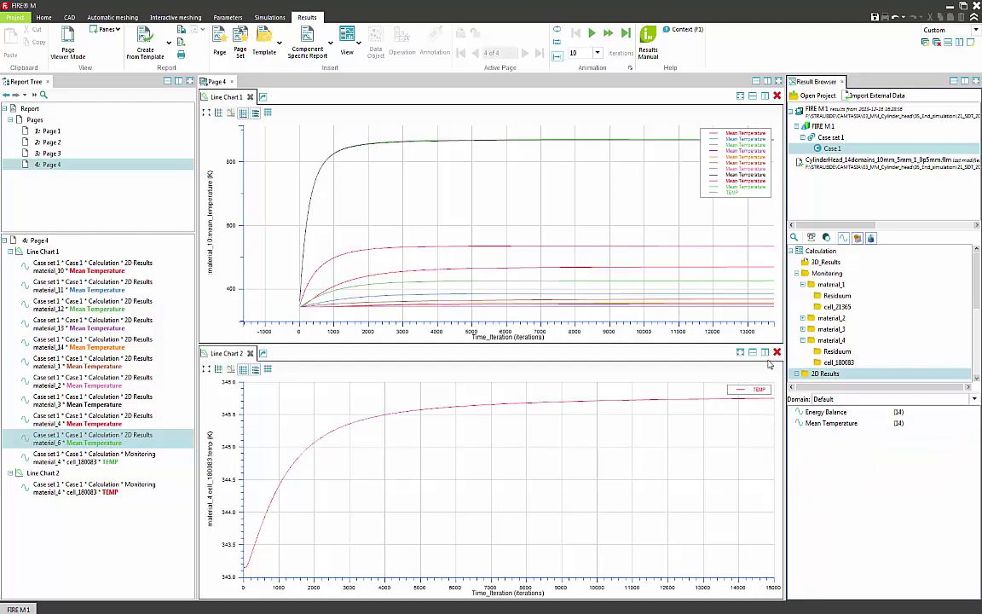
left_click(275, 53)
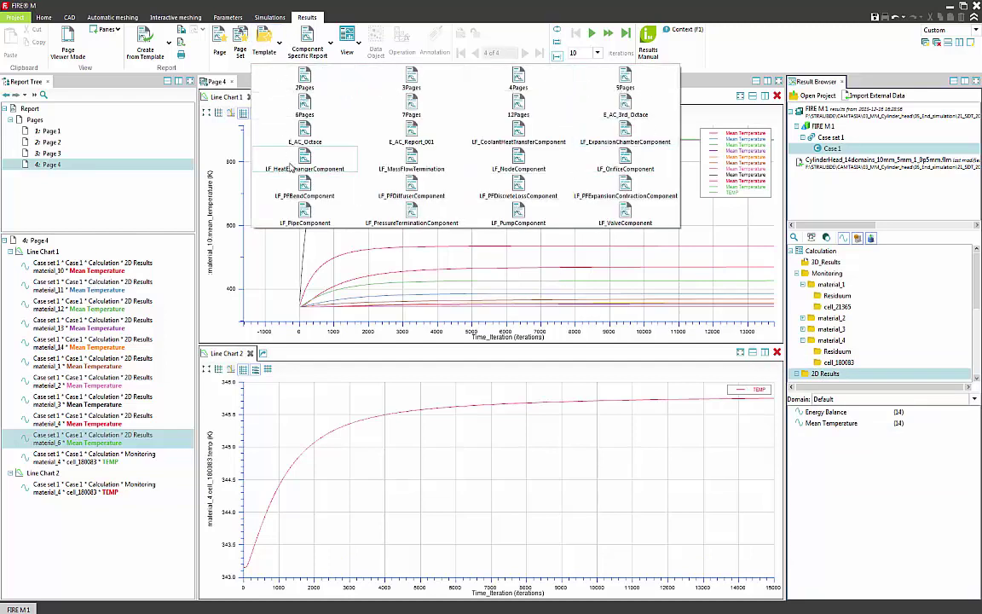
left_click(322, 44)
left_click(358, 50)
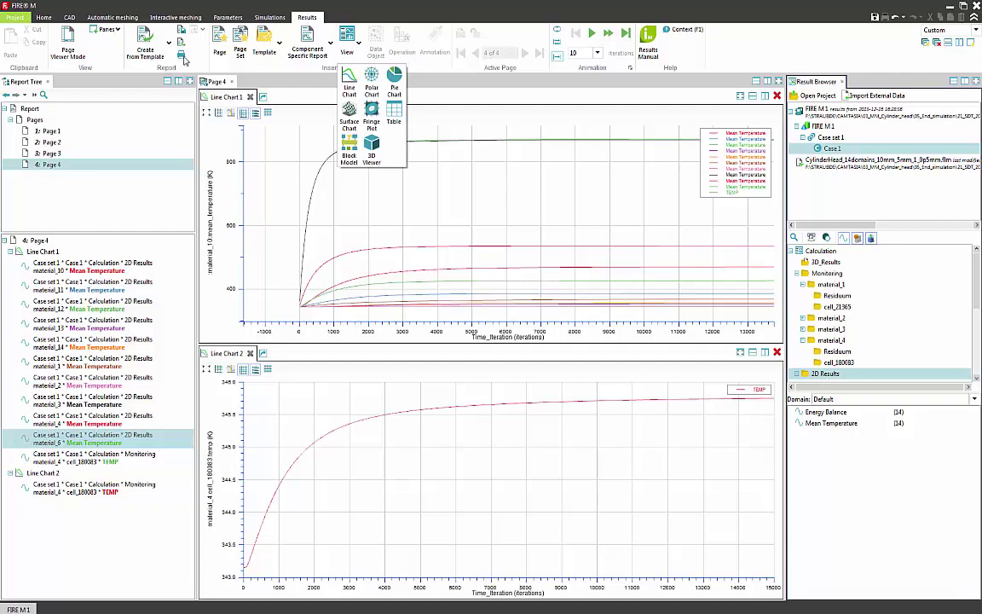
left_click(182, 58)
left_click(181, 58)
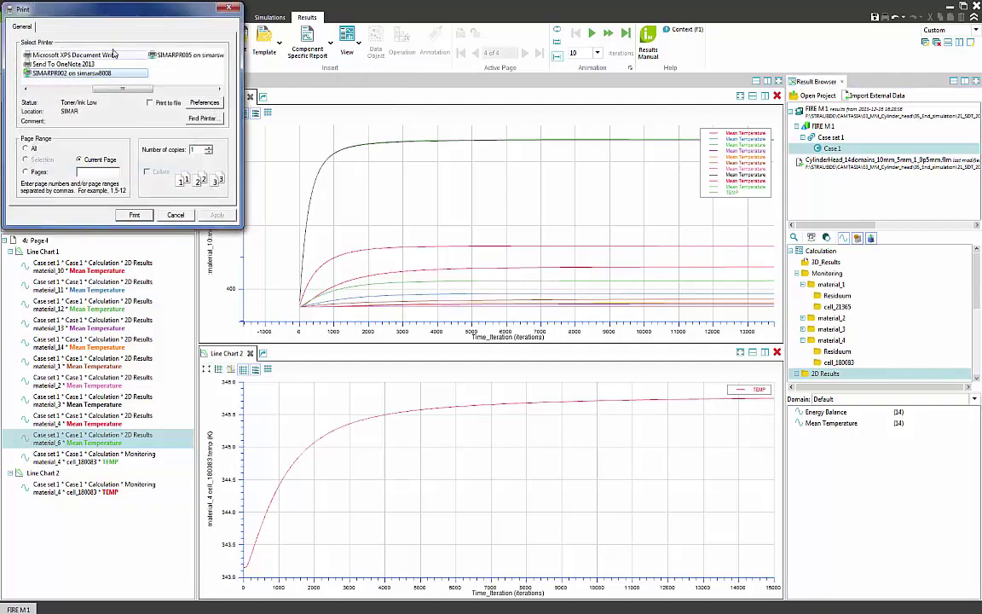
left_click(174, 216)
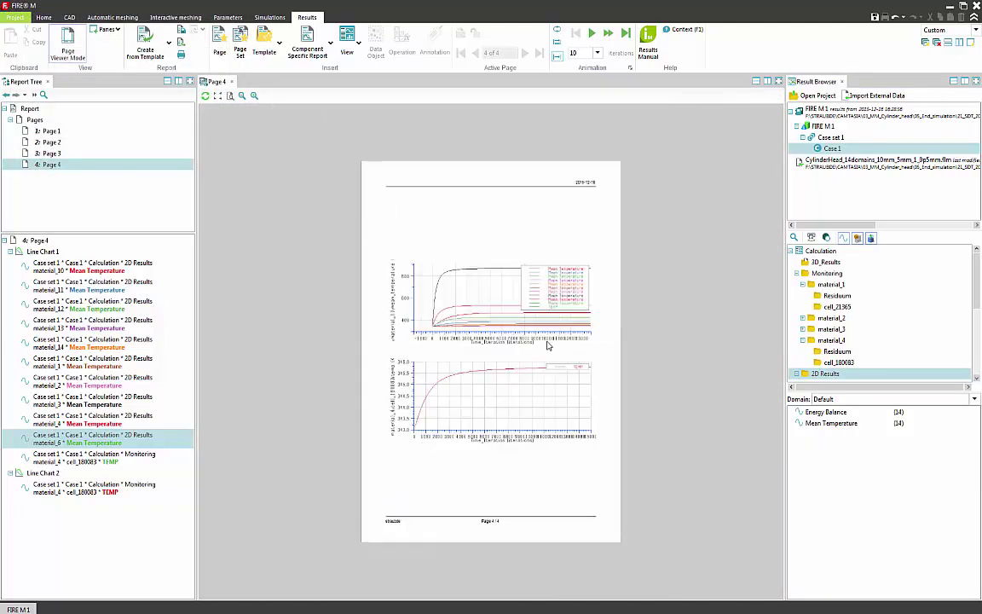
- Preview report pages 3, 2 and 1 in page viewer mode, and return to the normal page view
left_click(51, 151)
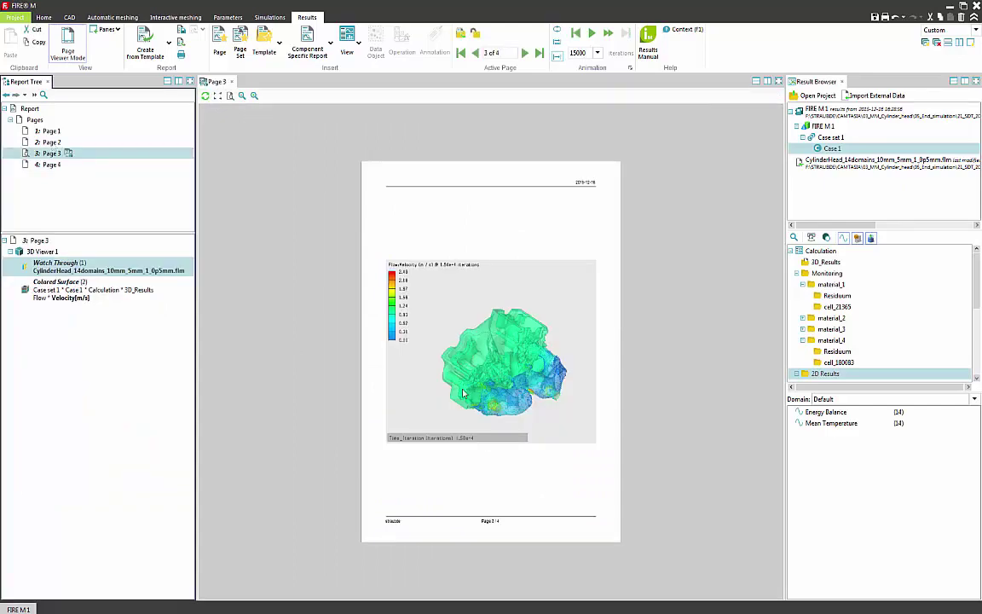
left_click(53, 141)
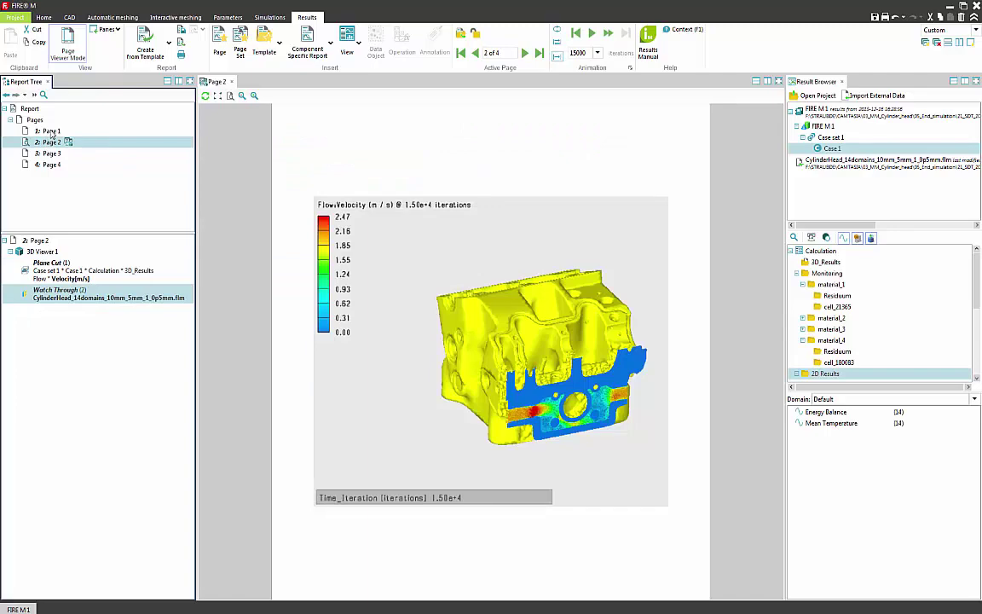
left_click(49, 131)
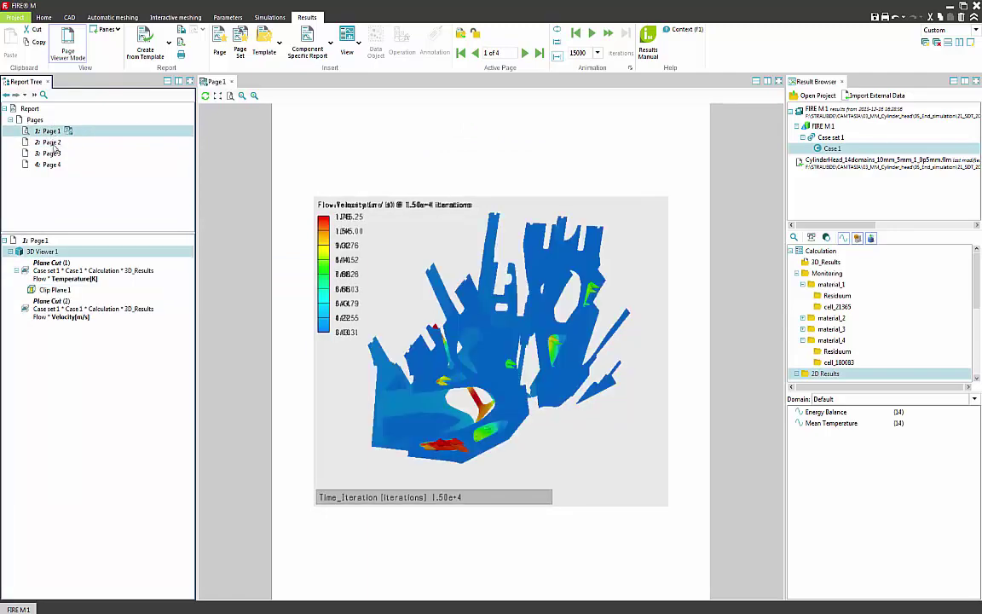
left_click(68, 47)
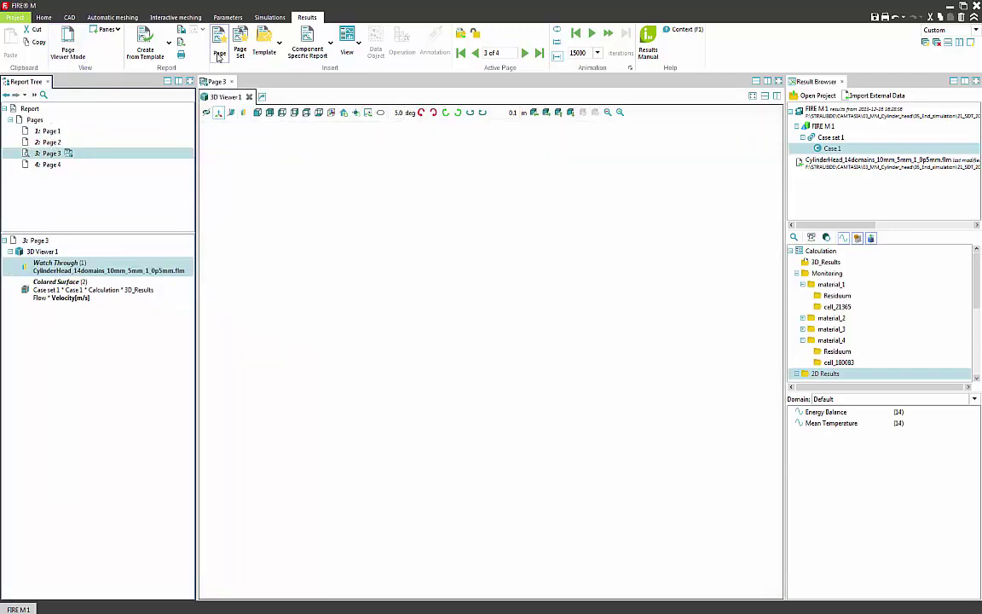
- Add a fifth report page with a 3D Viewer and show Flow:Temperature in it as a Watch Through
left_click(219, 47)
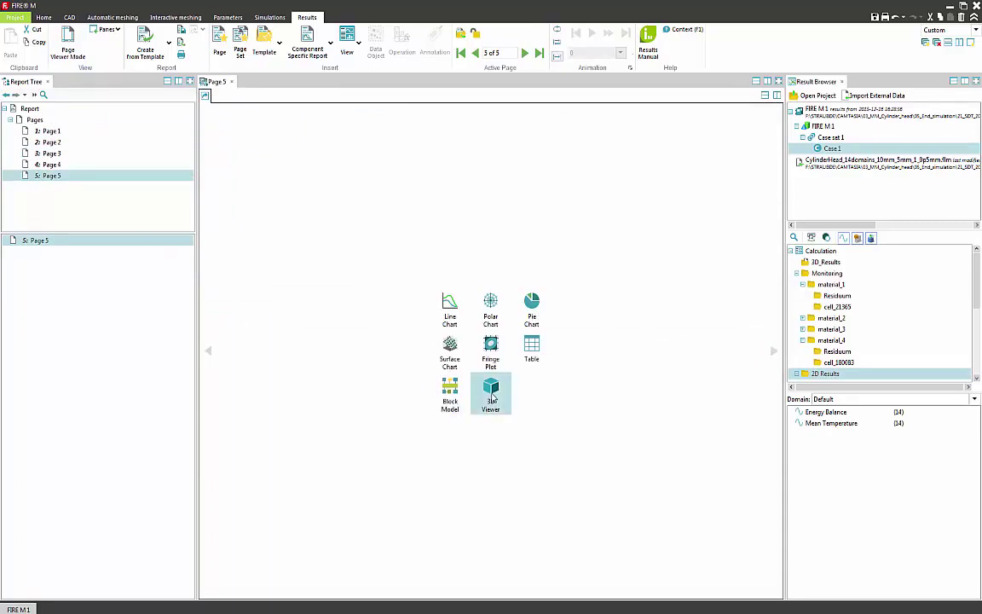
left_click(490, 392)
right_click(815, 480)
mouse_move(861, 482)
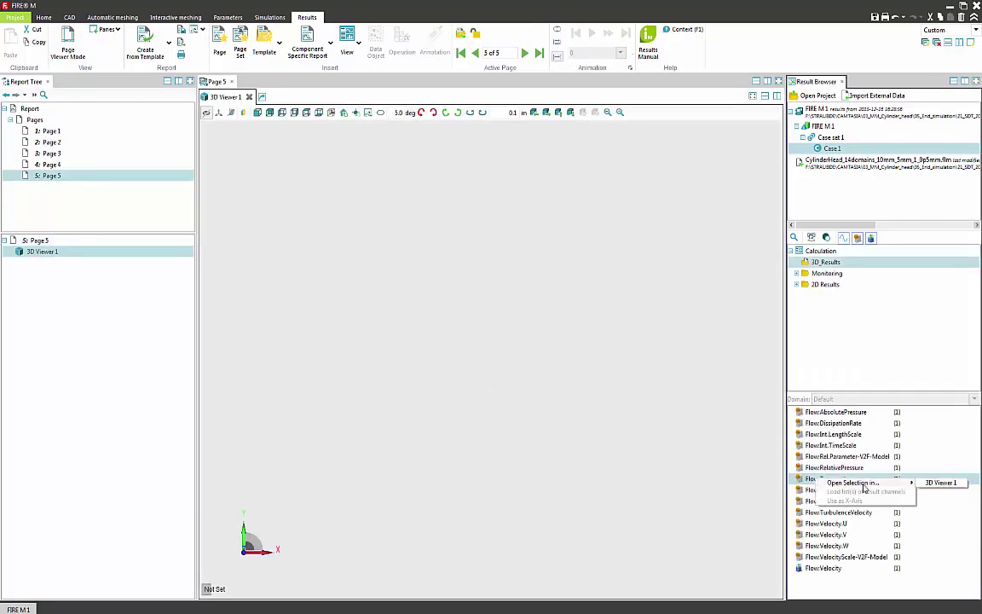
left_click(941, 481)
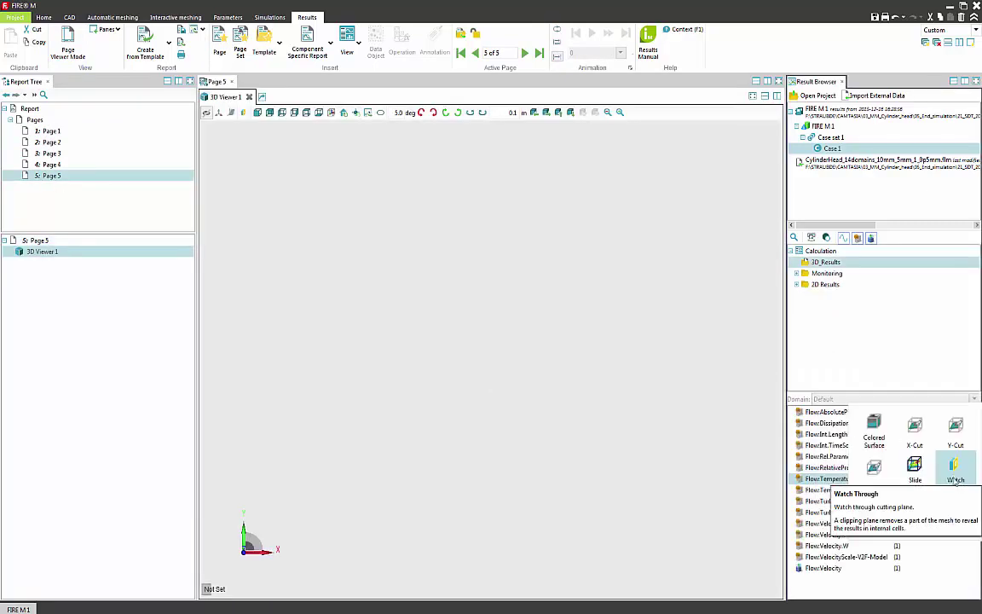
left_click(955, 478)
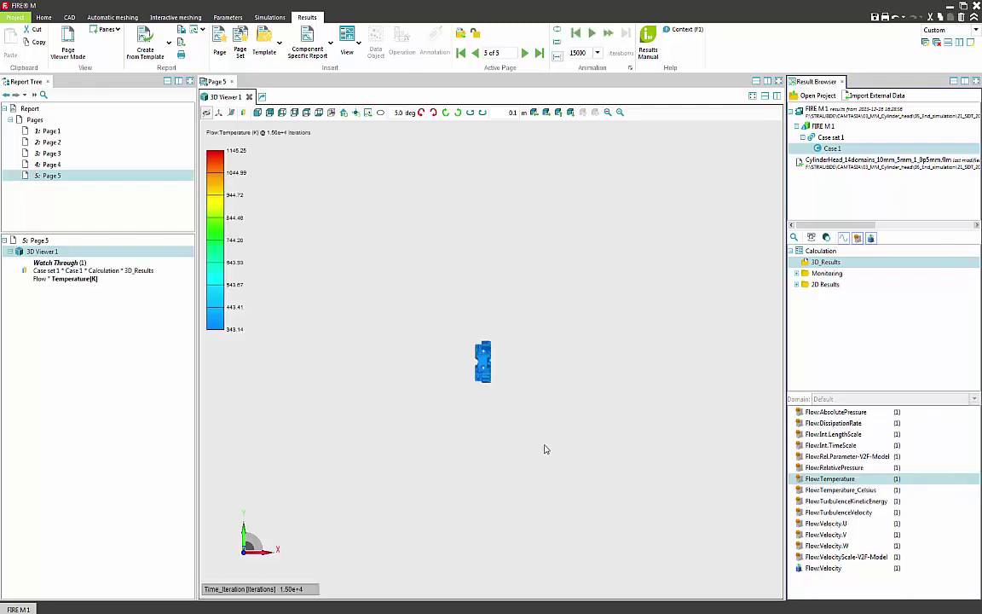
- Shift the Watch Through clipping plane to expose the hot valve inside the cylinder head, and hide the plane's manipulator
scroll(470, 437, "up", 3)
left_click_drag(558, 463, 300, 395)
scroll(652, 303, "up", 2)
left_click_drag(652, 303, 684, 446)
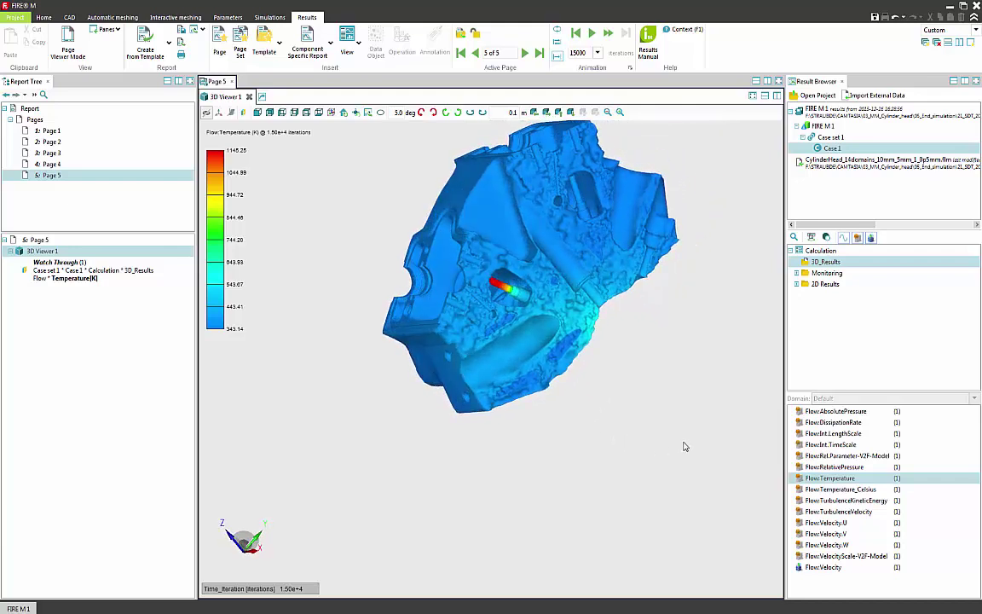
left_click(573, 294)
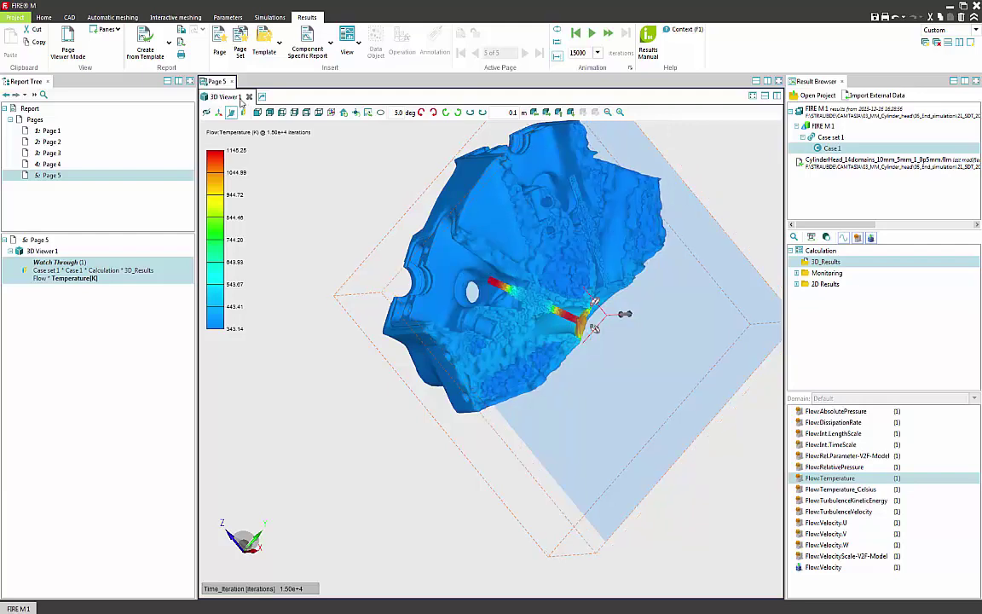
left_click(218, 111)
left_click_drag(384, 417, 520, 426)
- Add Flow:Velocity to 3D Viewer 1 as Streamlines as Tubes and hide the Complete Mesh selection of the Watch Through
right_click(834, 568)
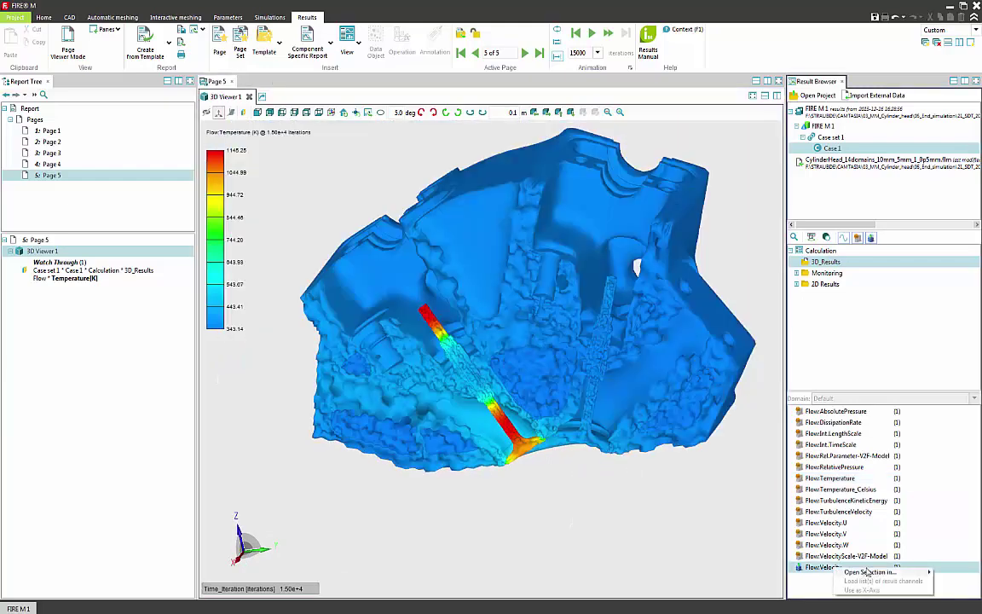
mouse_move(866, 571)
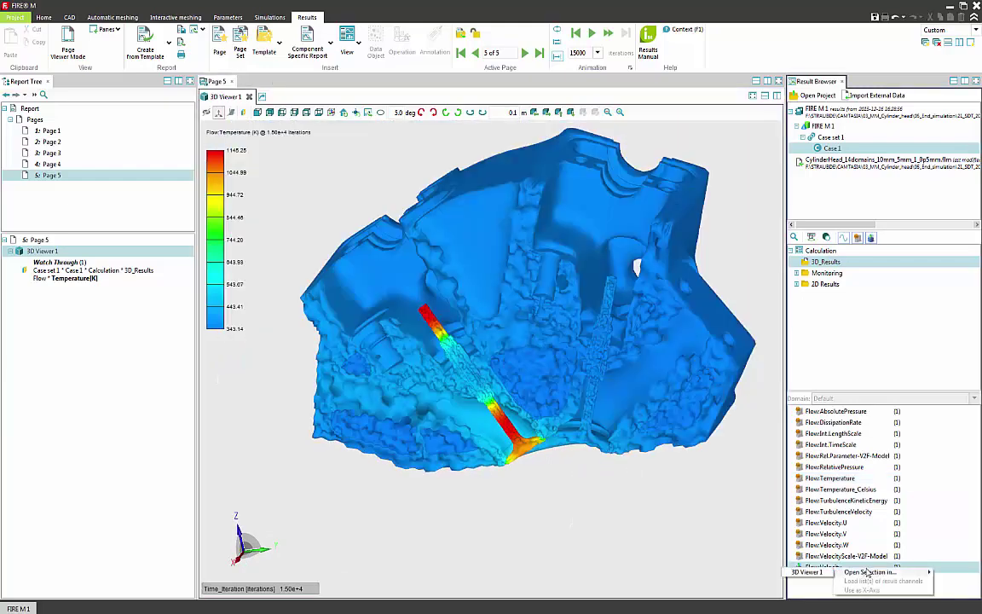
left_click(806, 572)
left_click(806, 583)
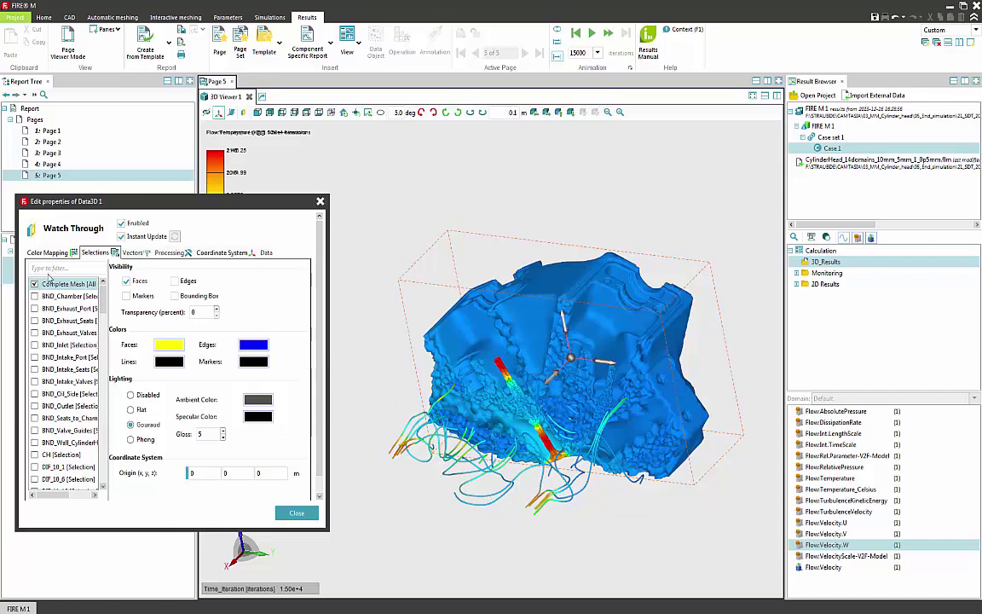
left_click(34, 283)
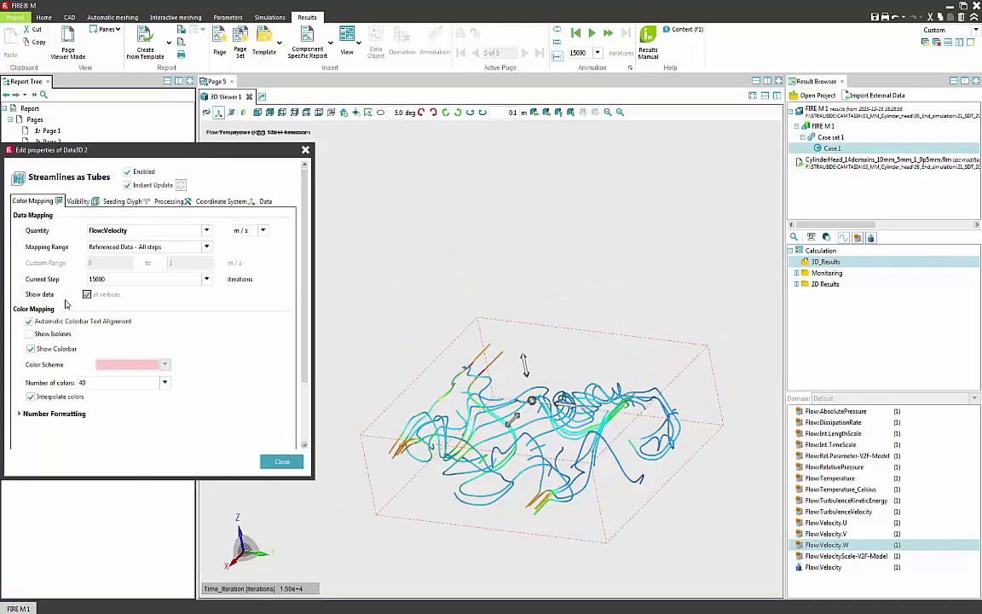
- Set the maximum number of seeding points for the velocity streamlines to 70
left_click(169, 201)
left_click(89, 216)
left_click(27, 215)
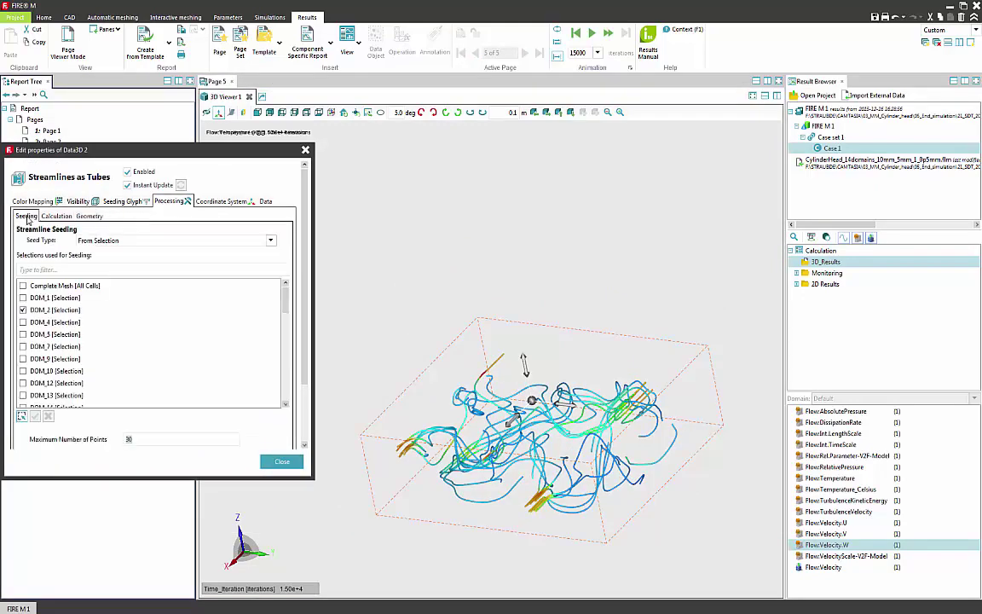
left_click(141, 438)
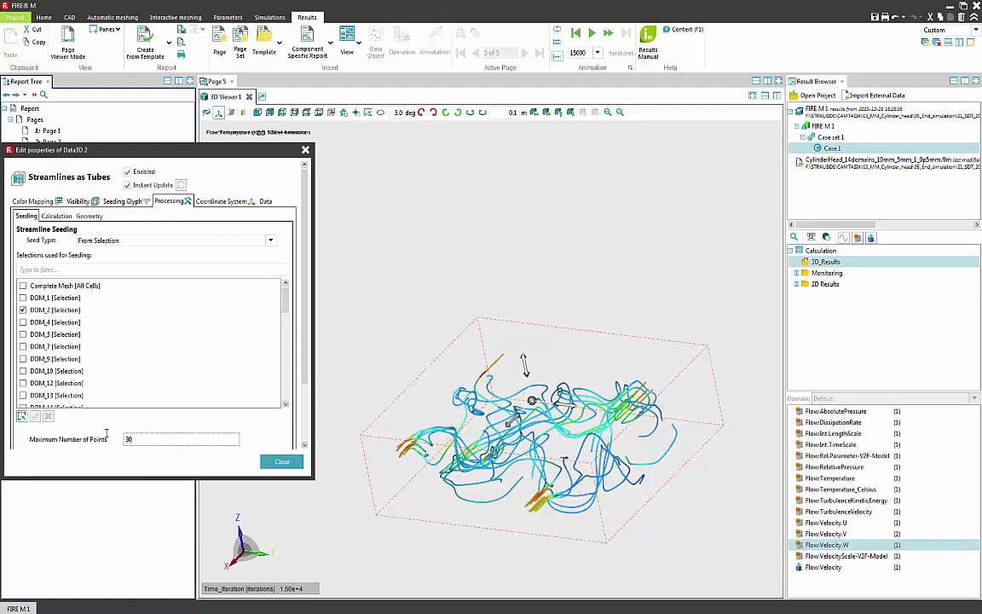
type("70")
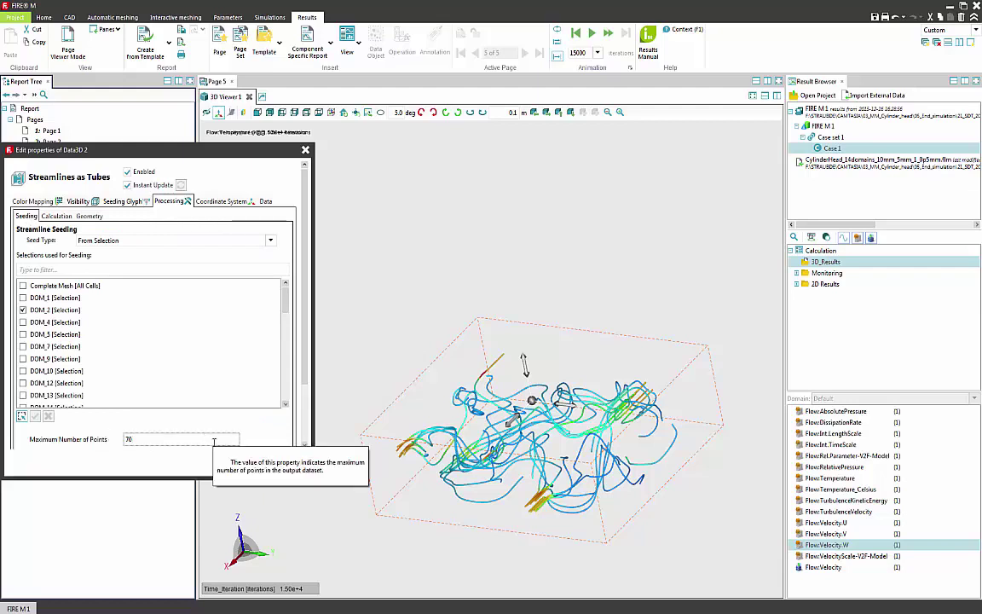
key("Return")
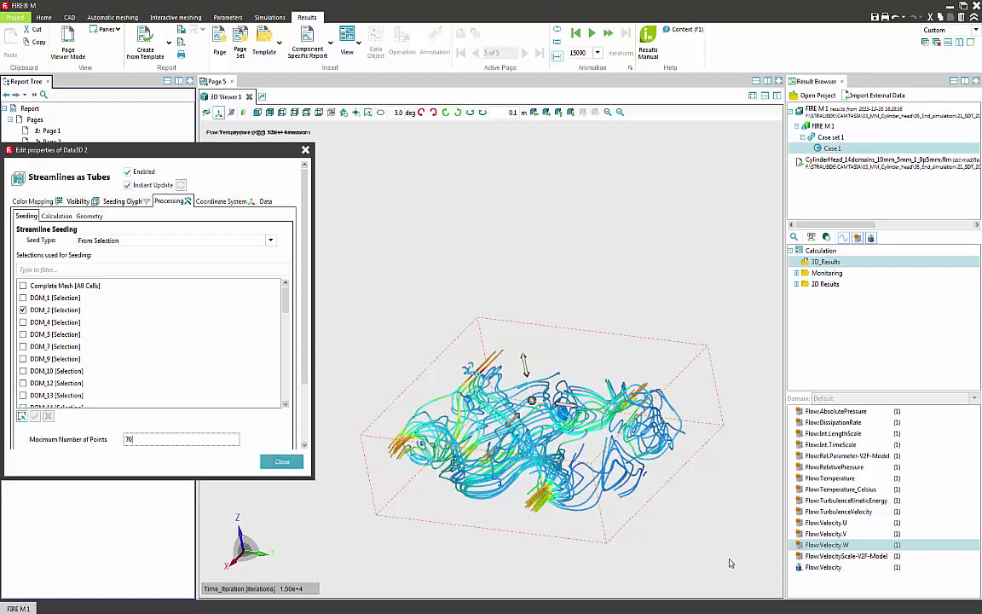
scroll(604, 487, "up", 3)
scroll(604, 487, "down", 3)
left_click(282, 461)
- Show the Watch Through's Complete Mesh again with a transparency of 70 percent
double_click(82, 277)
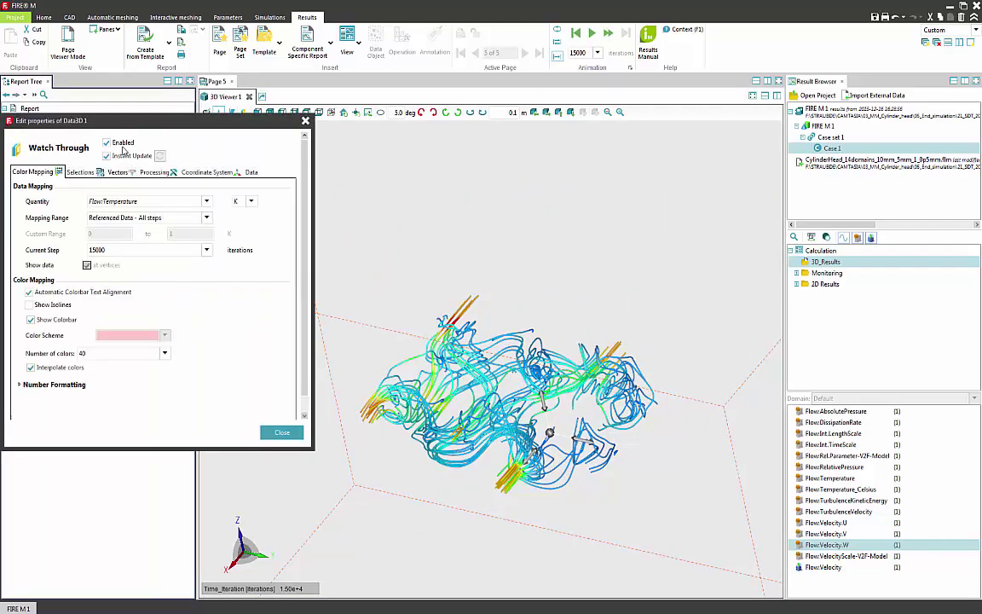
left_click(80, 172)
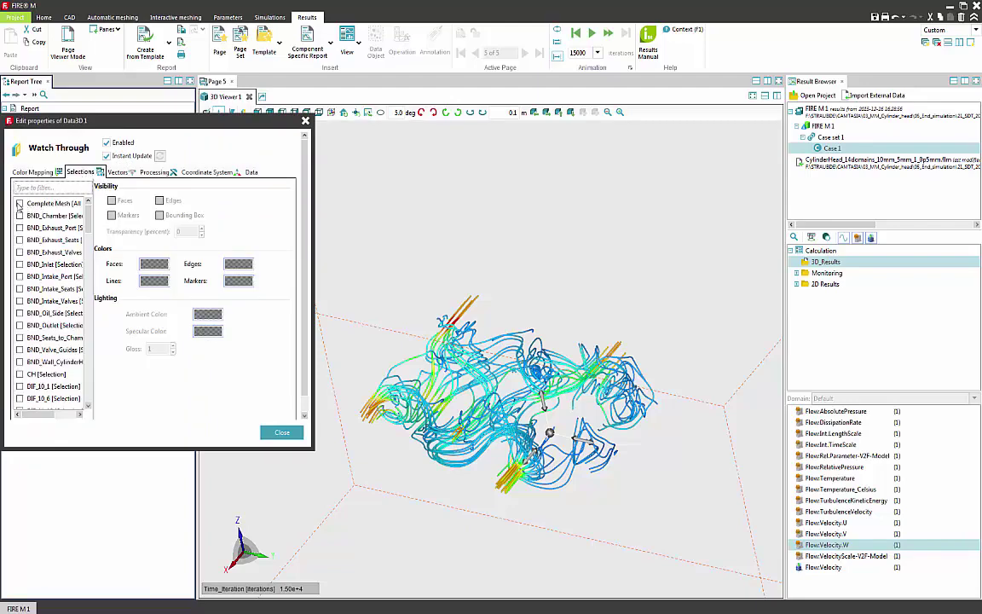
left_click(19, 204)
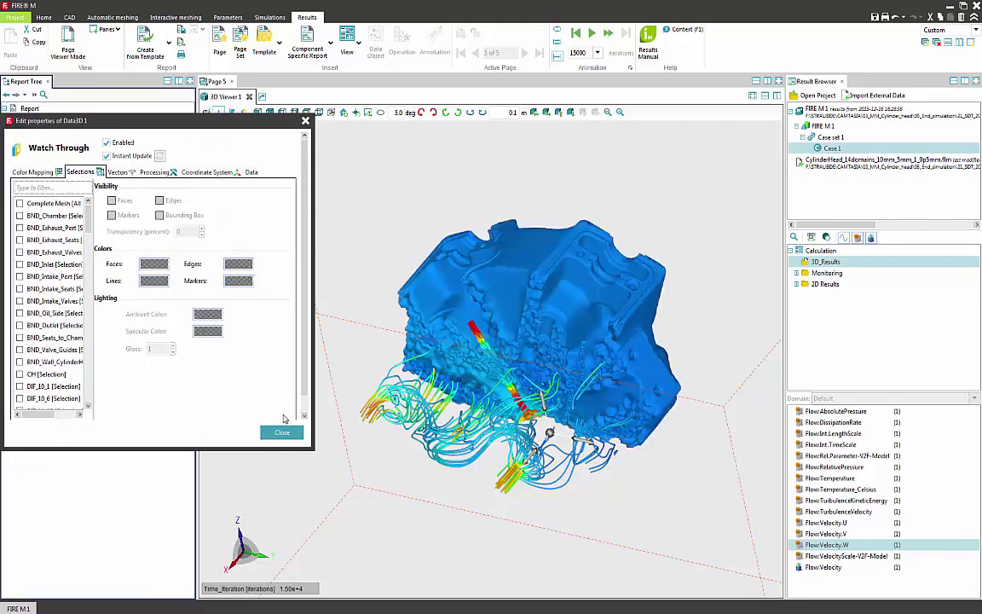
double_click(188, 234)
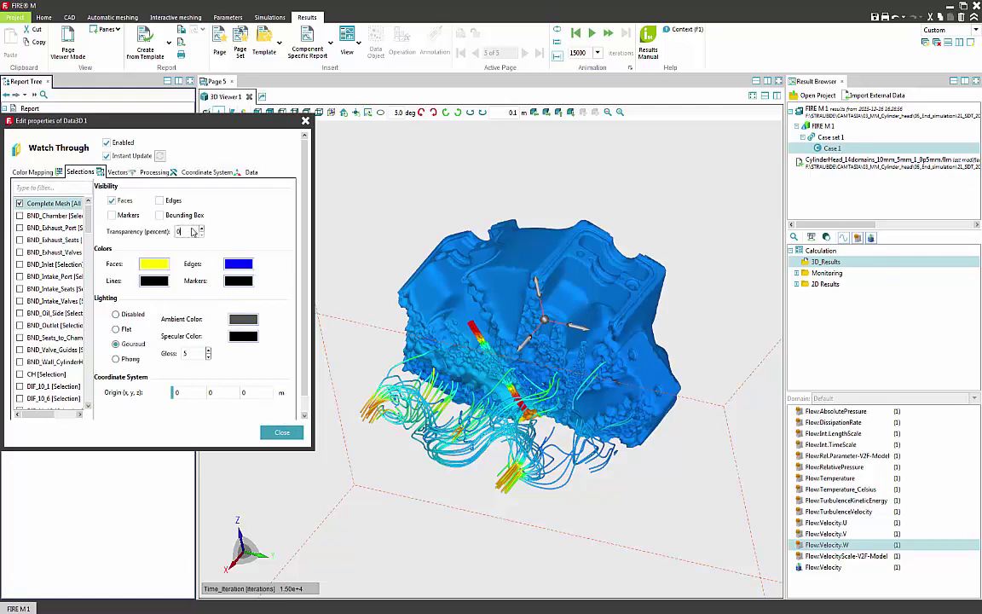
key("BackSpace")
type("7")
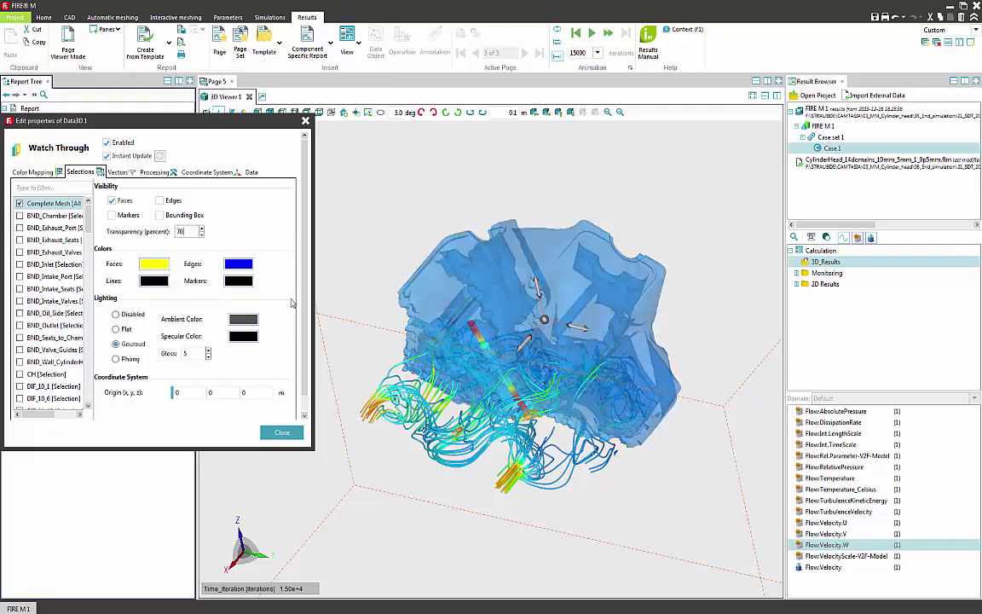
mouse_move(500, 538)
left_mouse_down()
mouse_move(526, 537)
mouse_move(530, 548)
mouse_move(508, 542)
left_mouse_up()
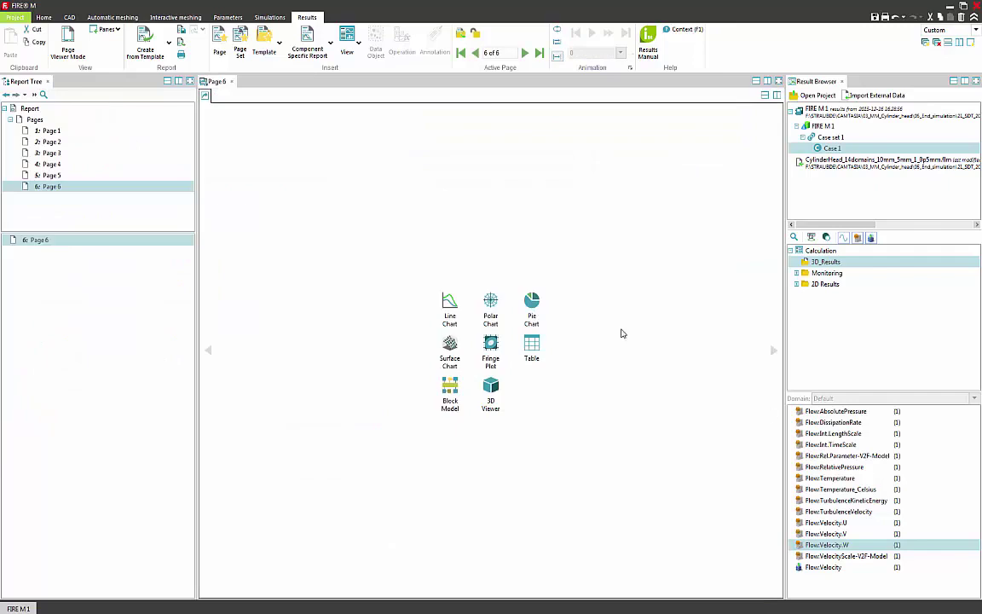
- Insert a 3D Viewer on page 6 and display Flow:Temperature as an X-Cut, viewed along the X axis
left_click(56, 189)
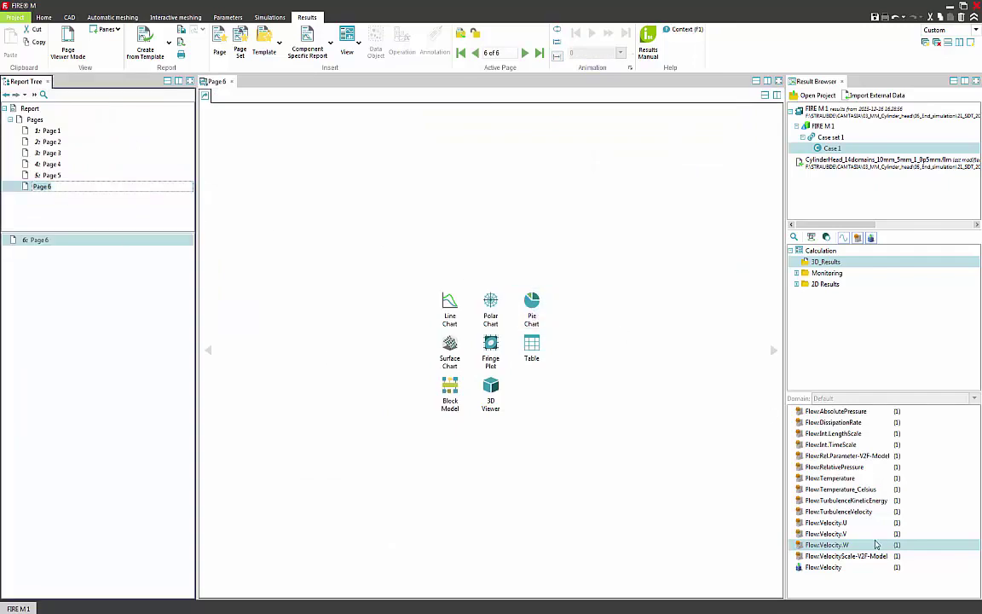
left_click_drag(853, 547, 490, 388)
left_click(831, 479)
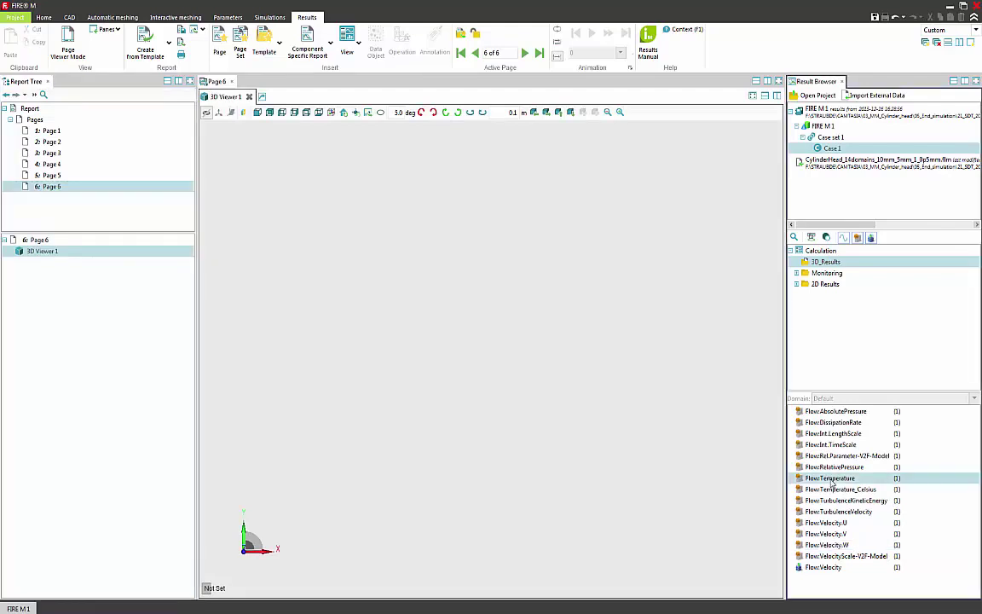
right_click(836, 480)
mouse_move(862, 486)
left_click(805, 483)
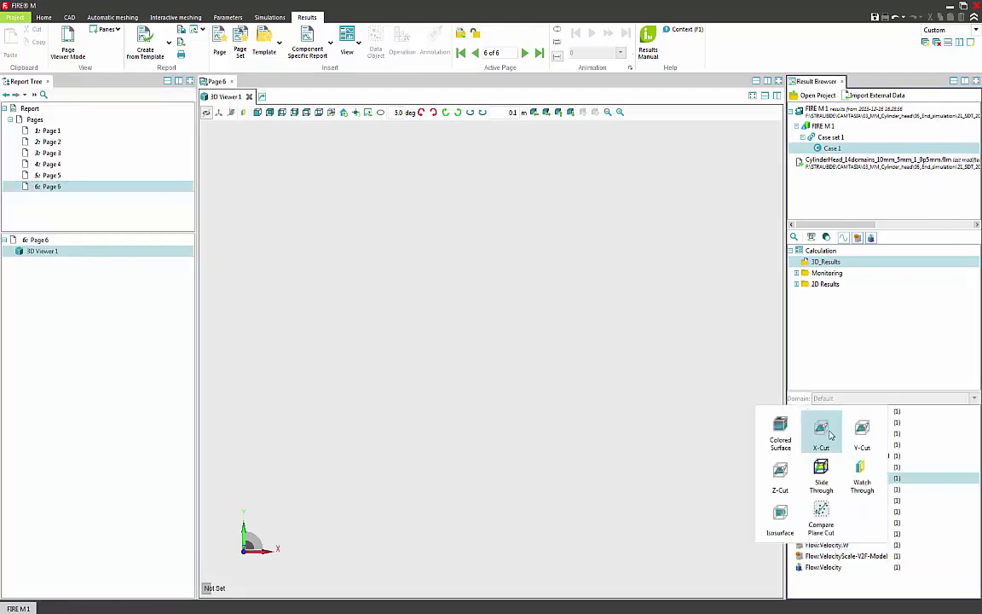
left_click(820, 429)
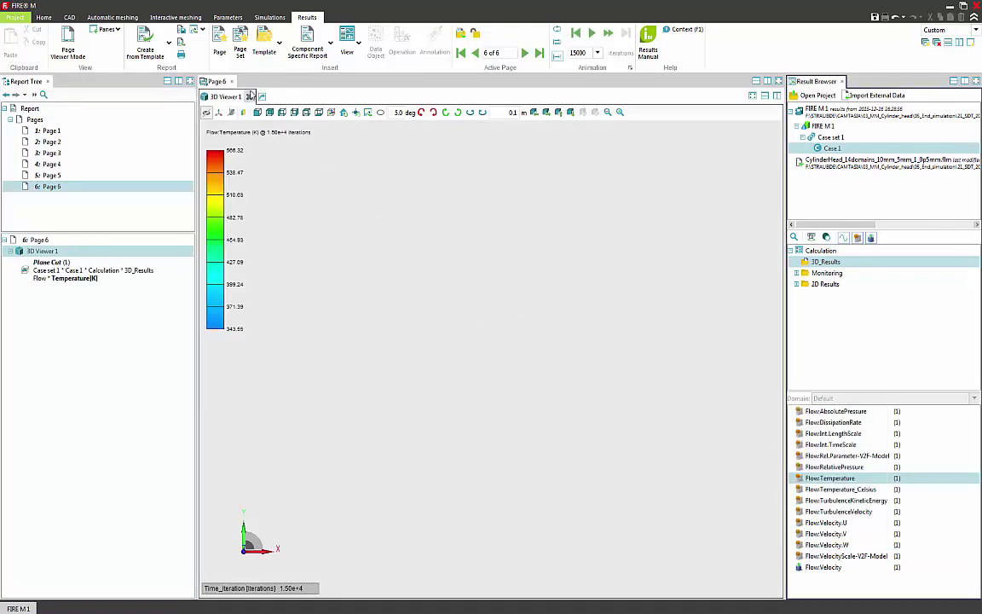
left_click(269, 113)
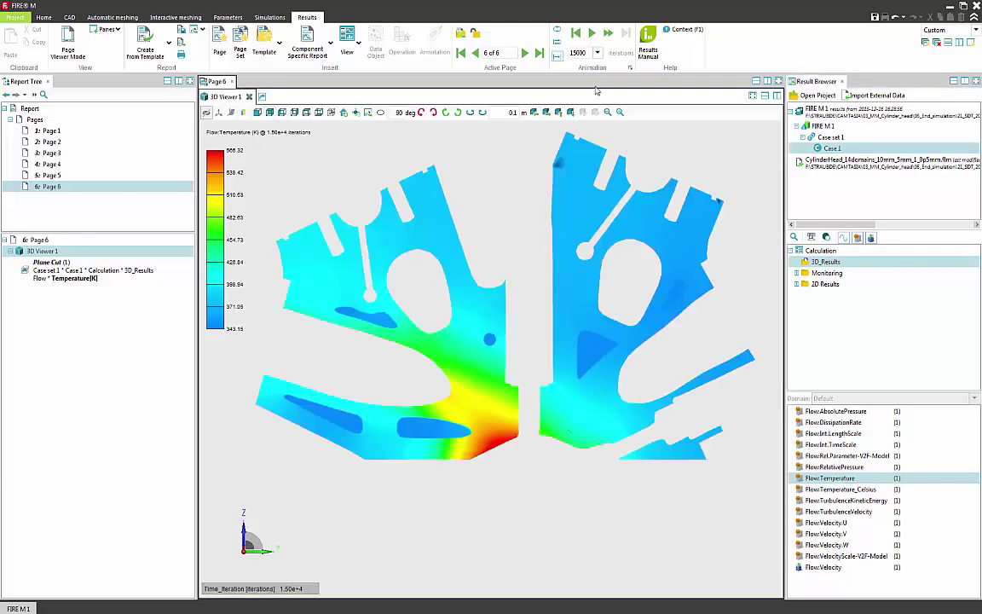
- Open the Animation Control and run the temperature cut's timeline back to iteration 0 and forward to 15000
left_click(630, 68)
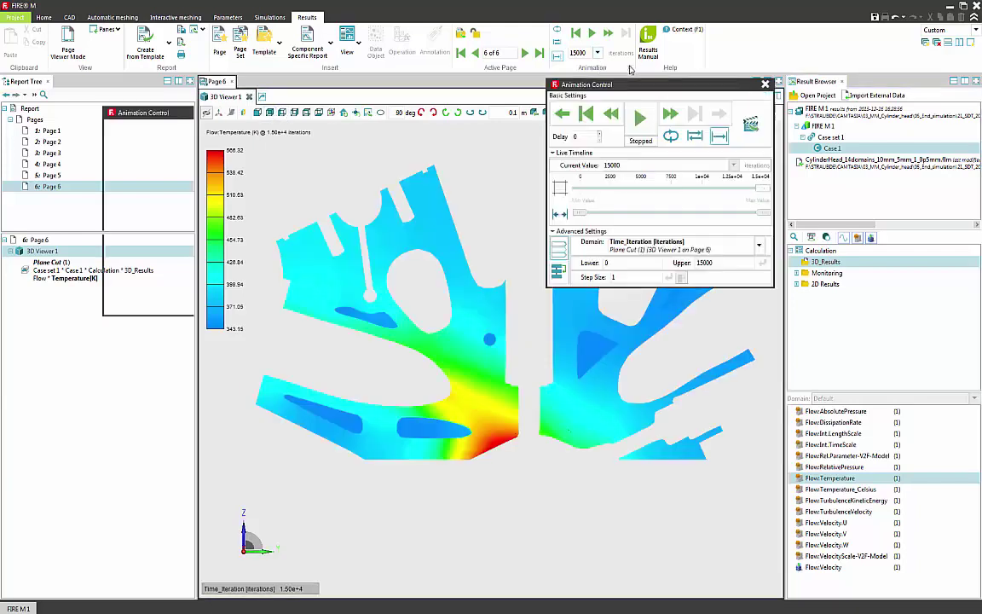
left_click(720, 137)
left_click_drag(729, 190, 579, 189)
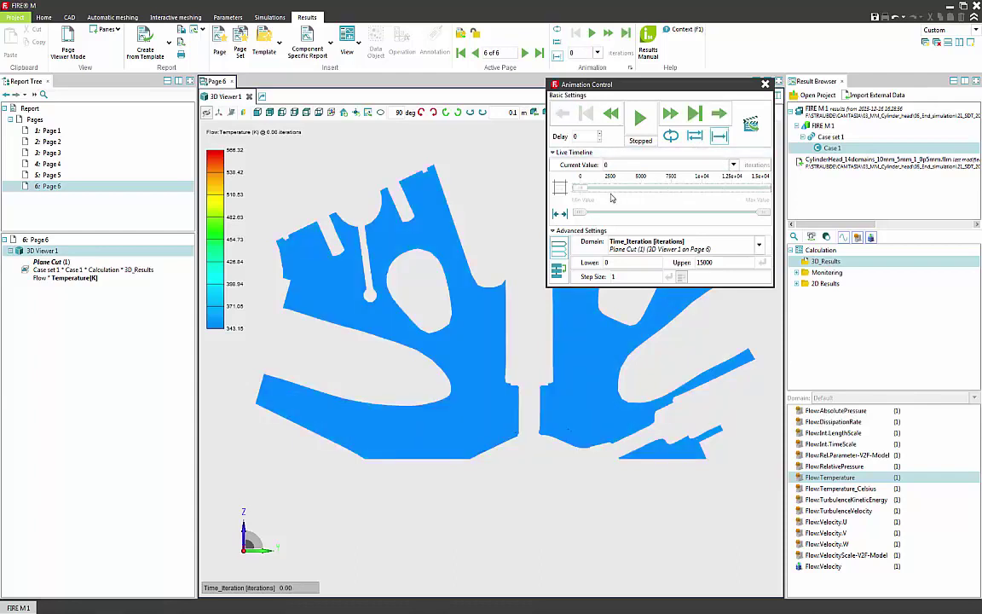
left_click(761, 190)
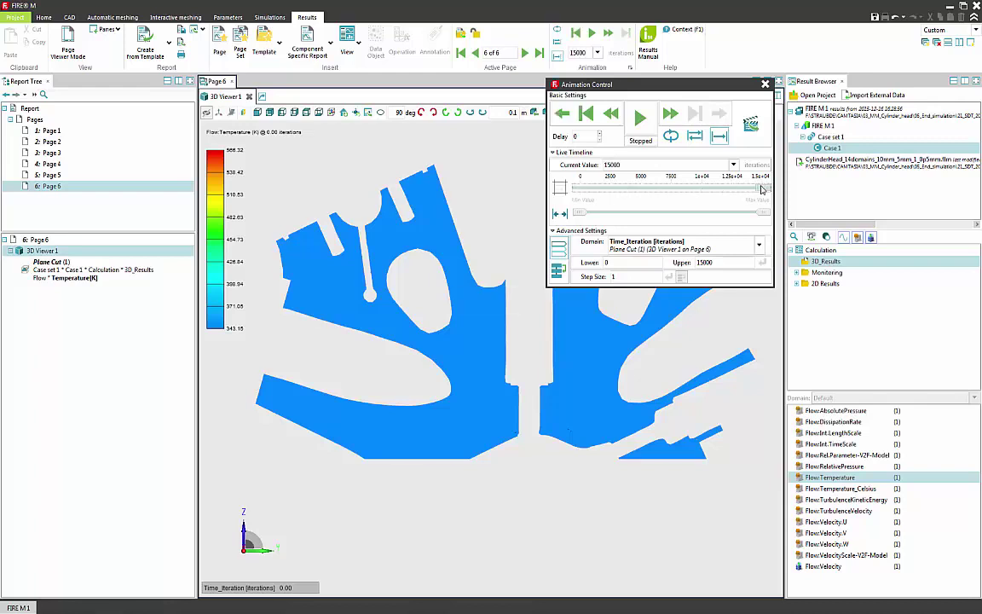
mouse_move(763, 214)
left_mouse_down()
mouse_move(665, 214)
mouse_move(776, 213)
left_mouse_up()
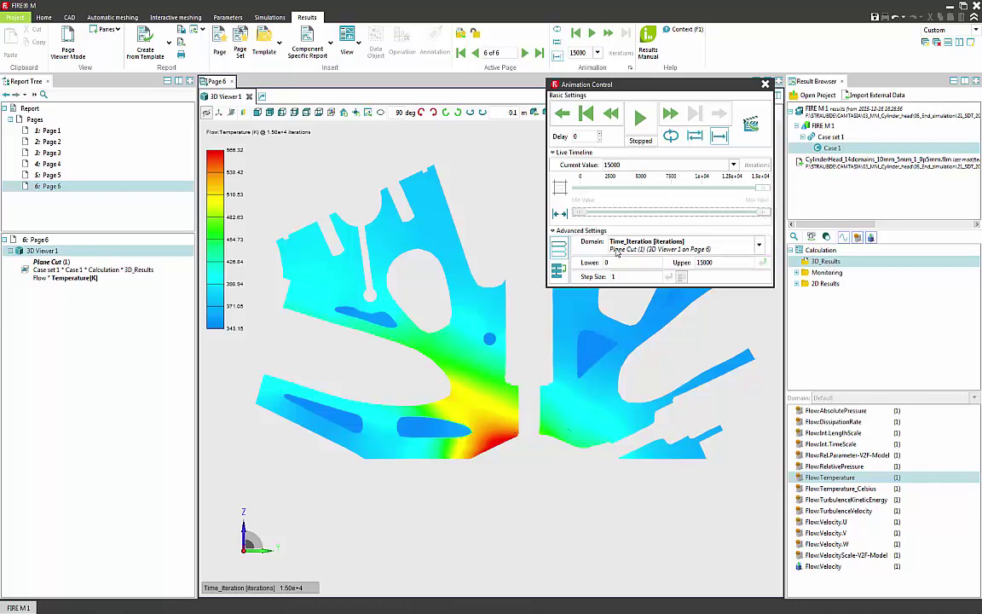
mouse_move(572, 213)
left_mouse_down()
mouse_move(663, 216)
mouse_move(572, 215)
left_mouse_up()
- Record the temperature cut animation as a Video (MPG) at 1 step per second, saved as CWJ.mpg
left_click(751, 125)
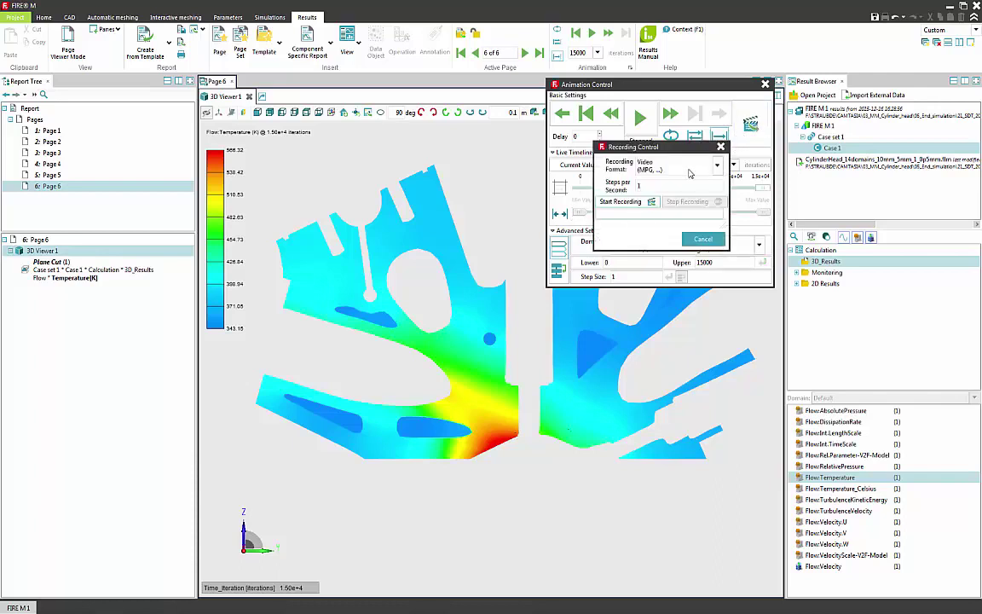
left_click(718, 167)
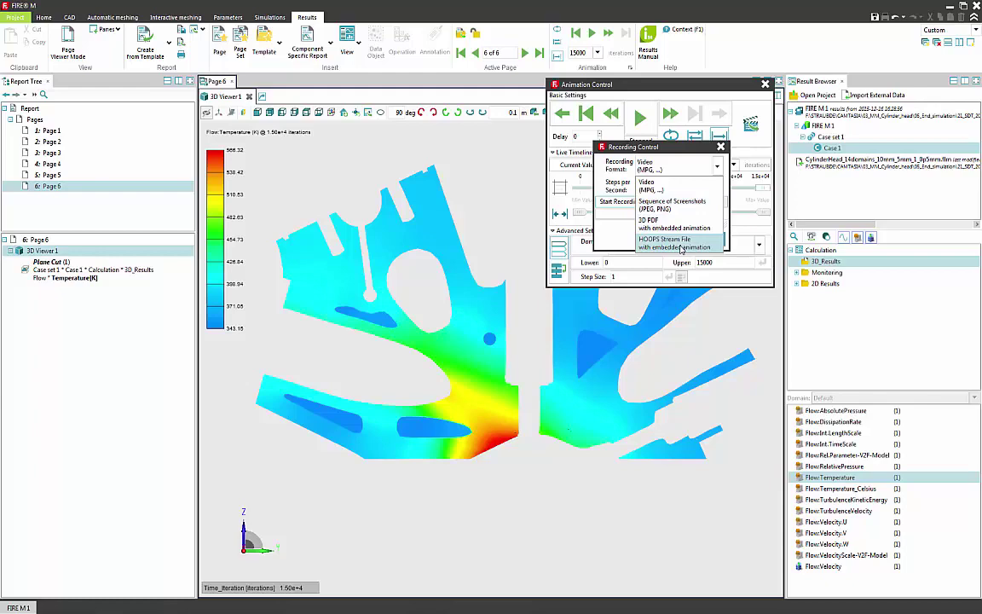
left_click(673, 189)
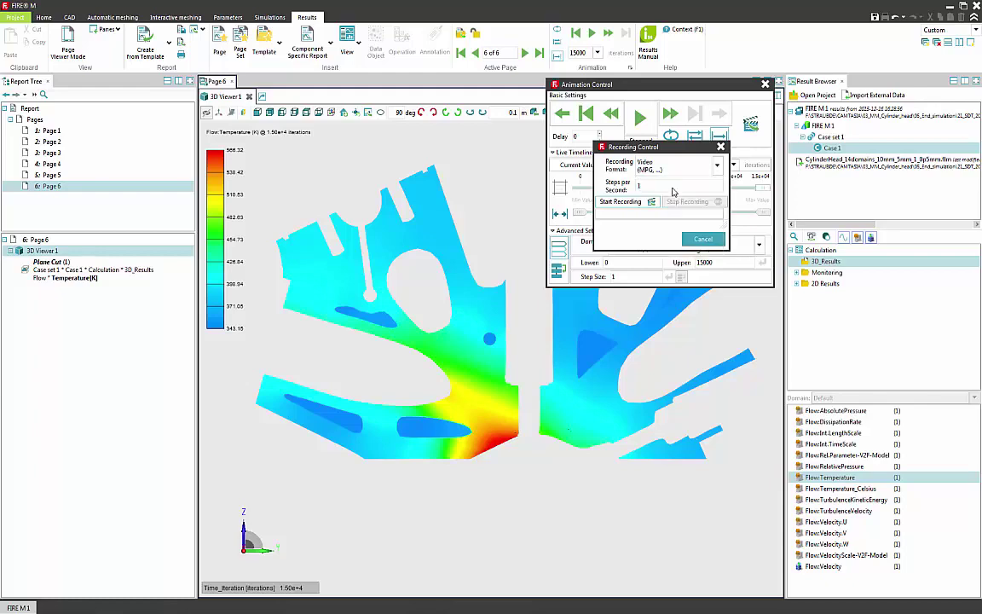
left_click(620, 201)
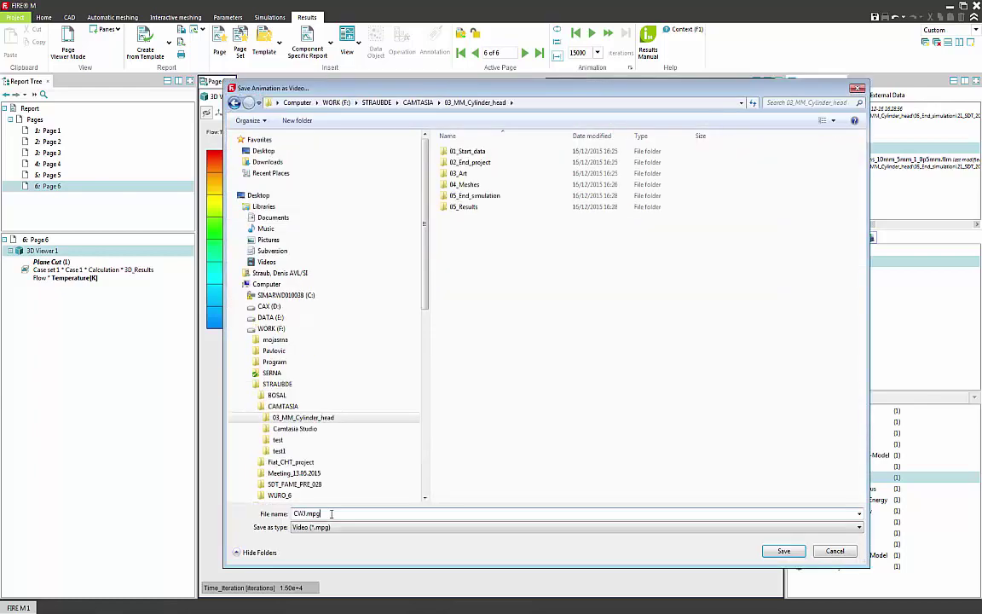
left_click(783, 551)
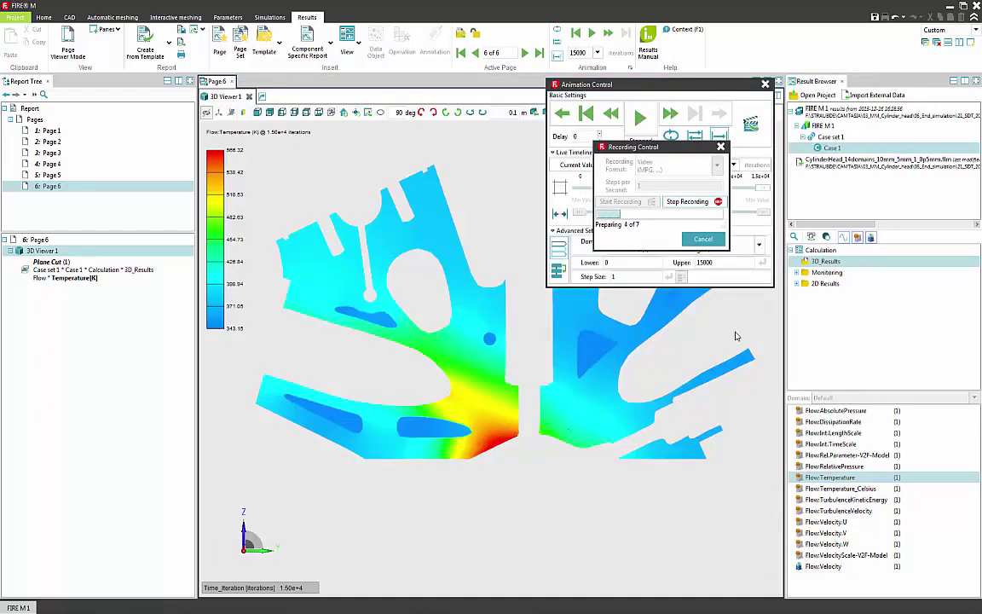